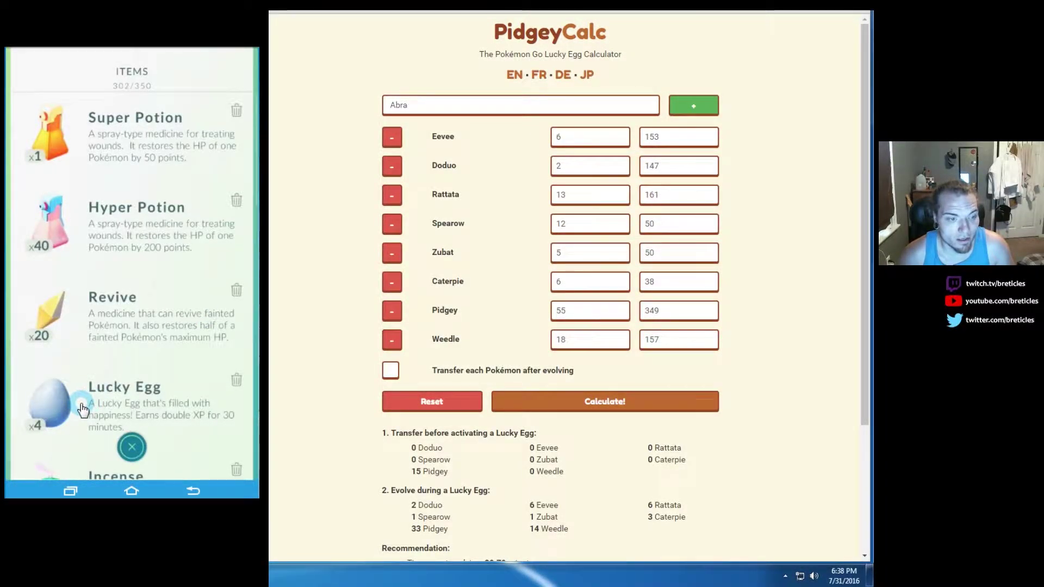
Step: Activate the Lucky Egg from Items and go to the Pokémon collection via the main menu
{"action": "left_click", "coordinate": [60, 405]}
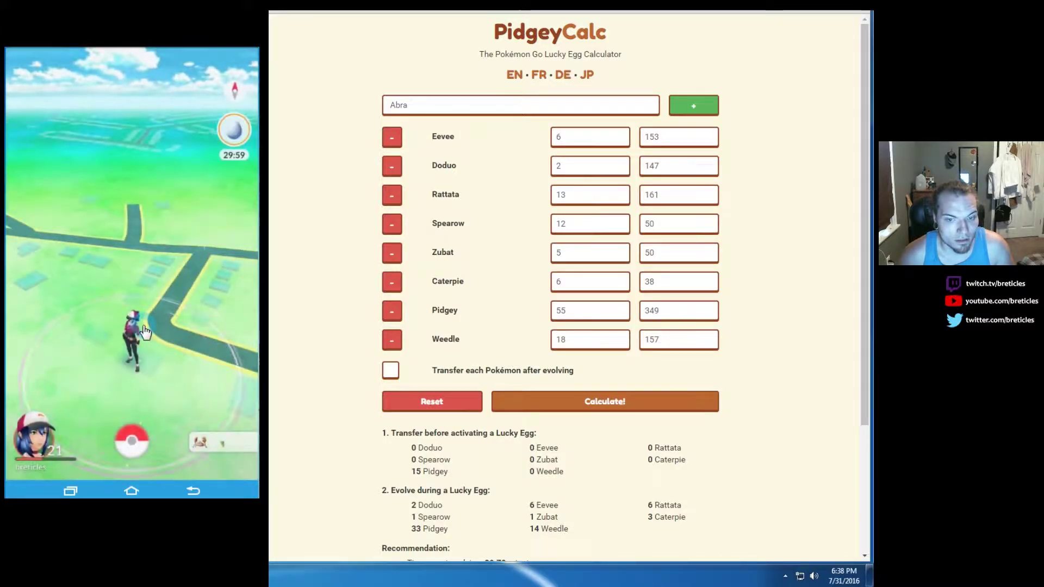
{"action": "left_click", "coordinate": [131, 447]}
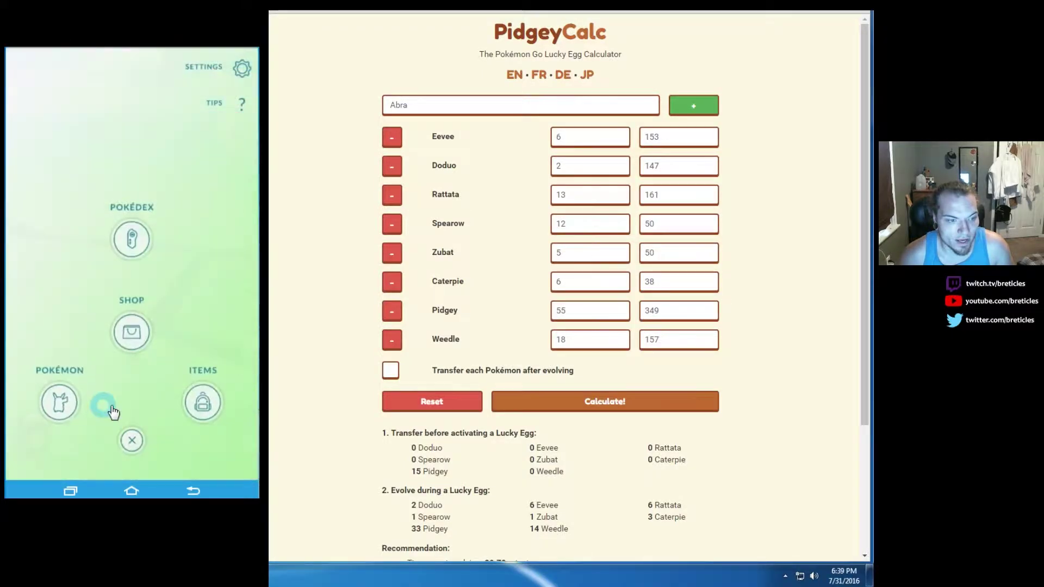
{"action": "left_click", "coordinate": [69, 398]}
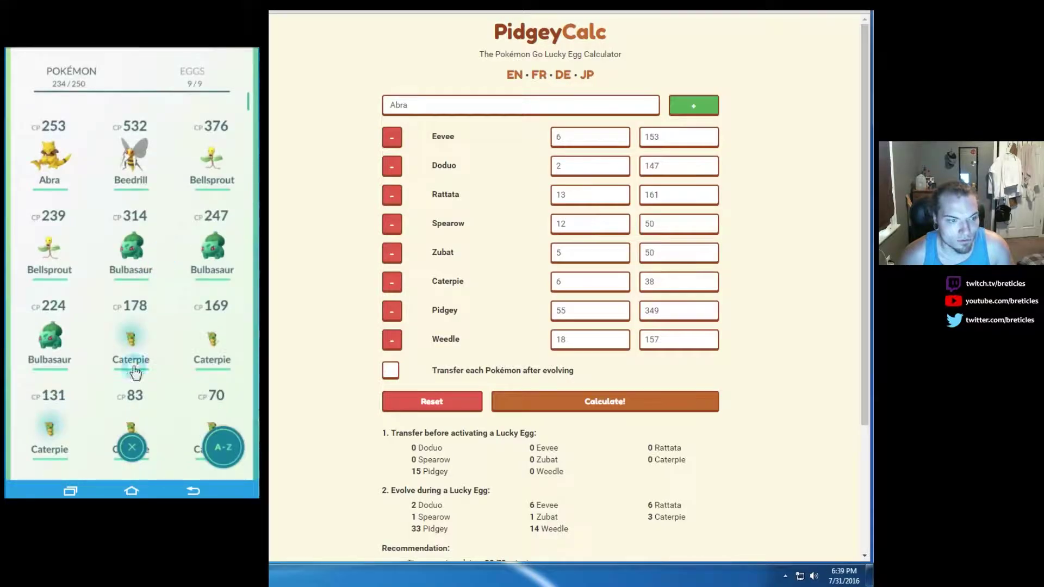
{"action": "left_click_drag", "start_coordinate": [134, 371], "coordinate": [100, 62]}
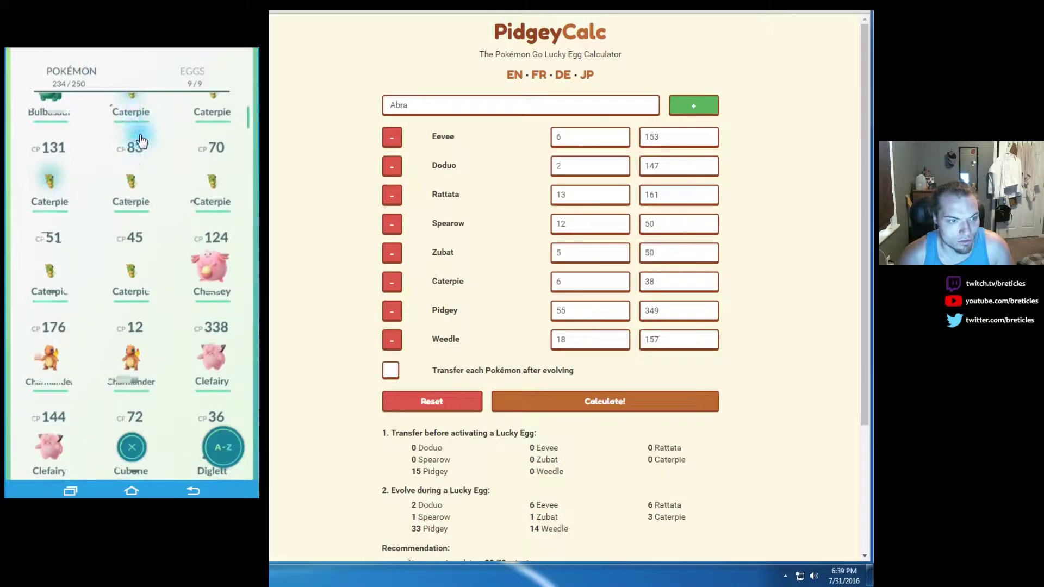
Step: Scroll to a Doduo, evolve it into Dodrio and spin the new Dodrio model
{"action": "left_click_drag", "start_coordinate": [131, 147], "coordinate": [154, 252]}
{"action": "scroll", "coordinate": [153, 253], "scroll_direction": "down", "scroll_amount": 4}
{"action": "scroll", "coordinate": [146, 278], "scroll_direction": "down", "scroll_amount": 3}
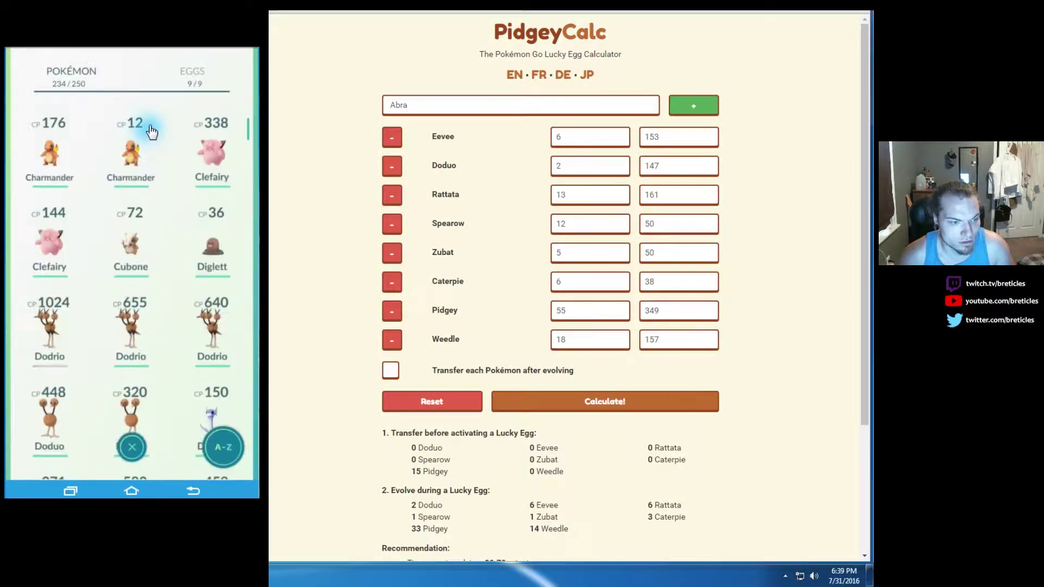
{"action": "left_click", "coordinate": [45, 403]}
{"action": "left_click", "coordinate": [72, 438]}
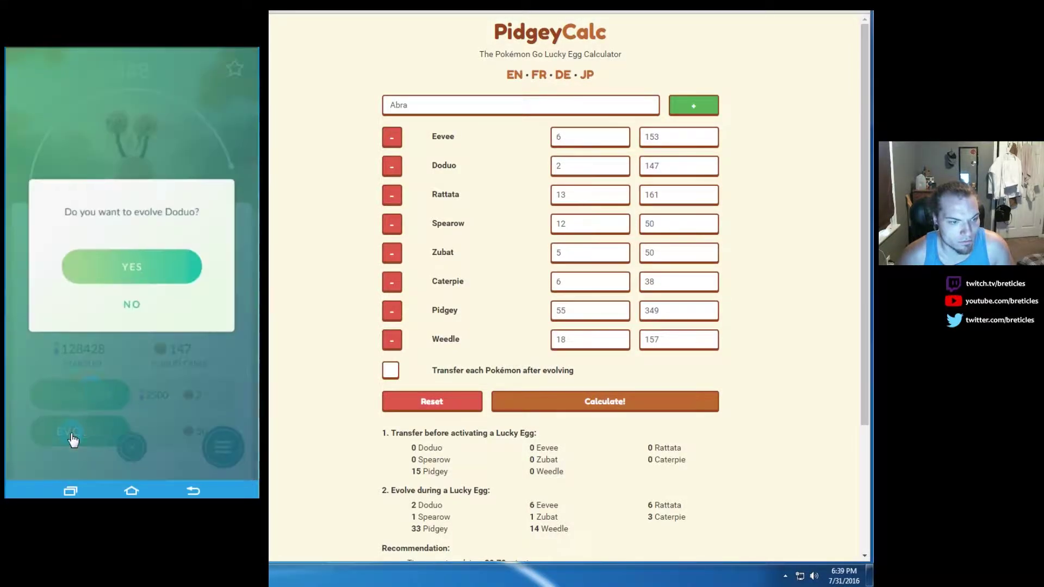
{"action": "left_click", "coordinate": [144, 259]}
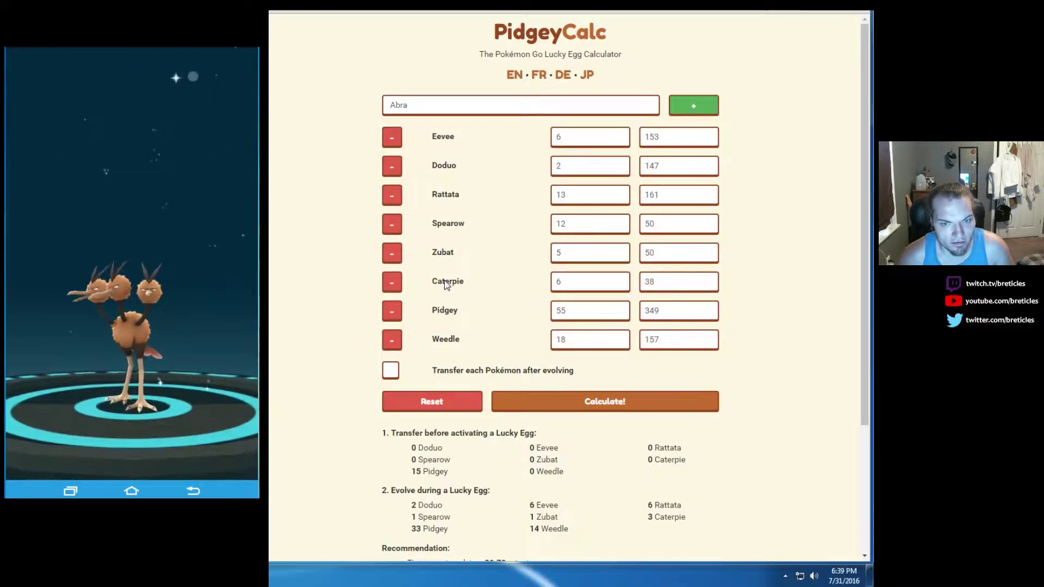
{"action": "left_click_drag", "start_coordinate": [163, 239], "coordinate": [146, 273]}
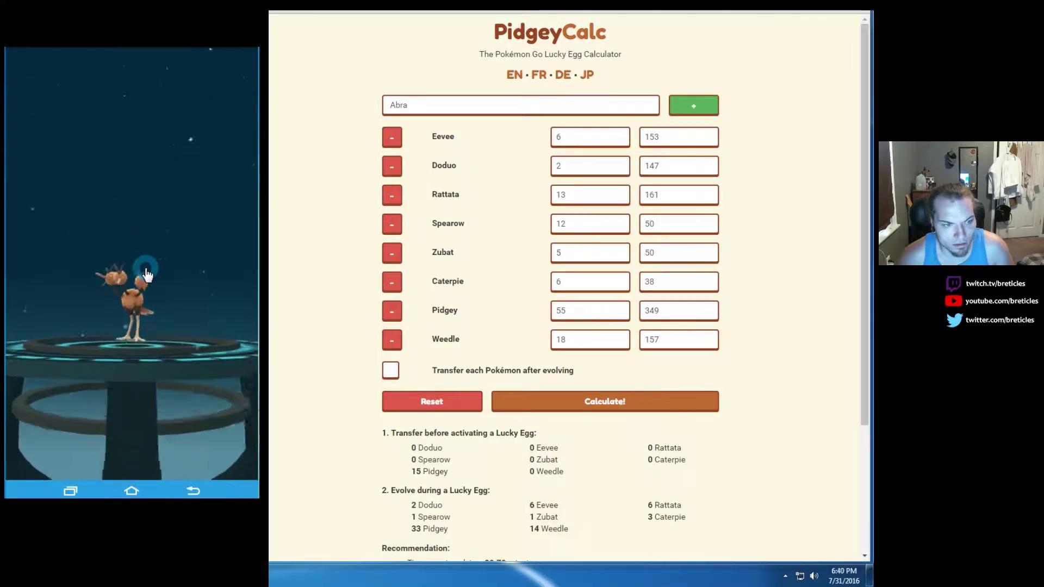
Step: Leave the Dodrio result and evolve the first Caterpie into Metapod
{"action": "left_click", "coordinate": [147, 273]}
{"action": "left_click", "coordinate": [130, 457]}
{"action": "left_click", "coordinate": [122, 338]}
{"action": "left_click", "coordinate": [224, 451]}
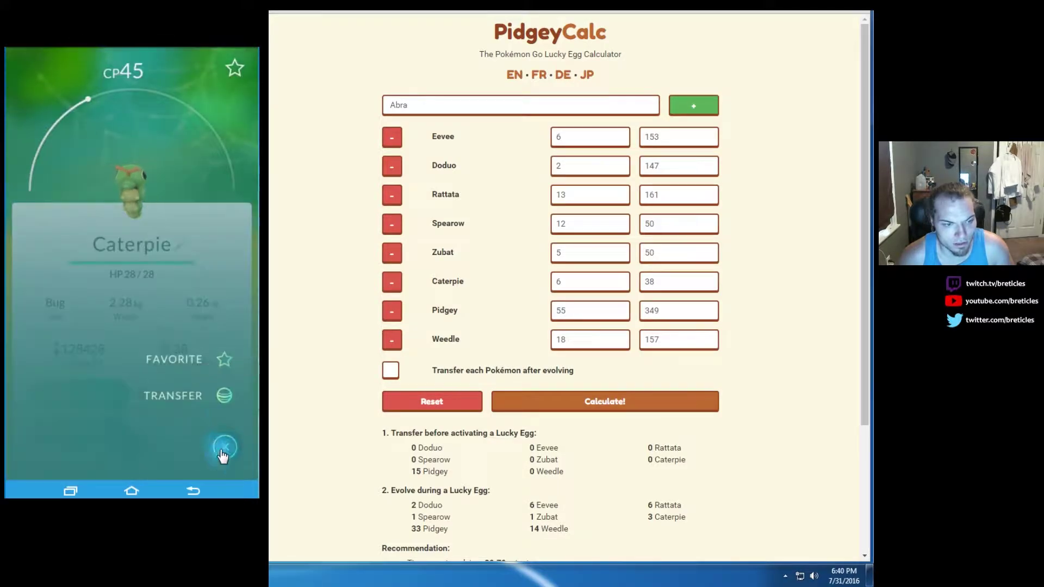
{"action": "left_click", "coordinate": [174, 322]}
{"action": "left_click", "coordinate": [131, 361]}
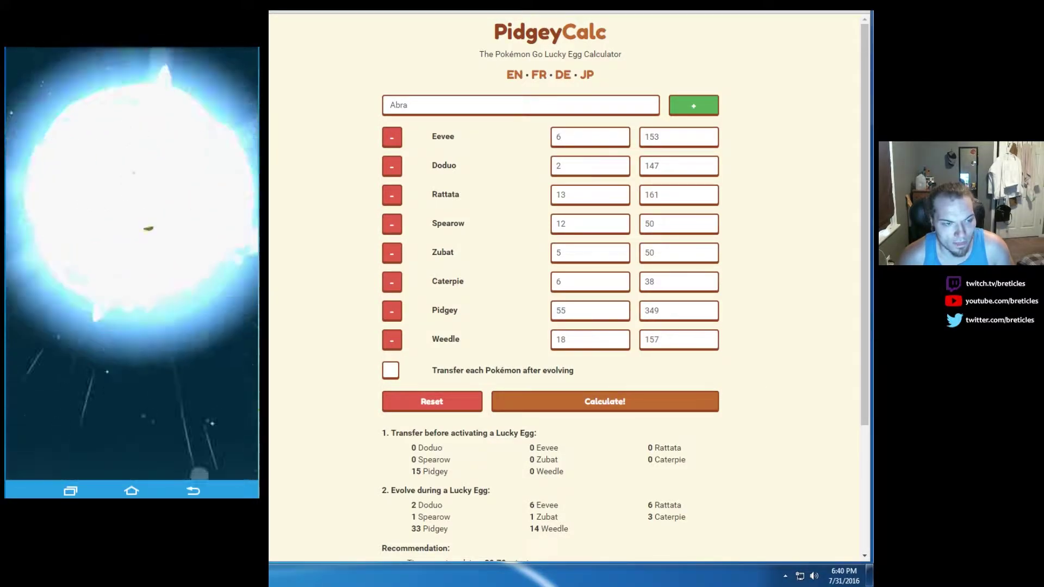
{"action": "scroll", "coordinate": [316, 433], "scroll_direction": "down", "scroll_amount": 3}
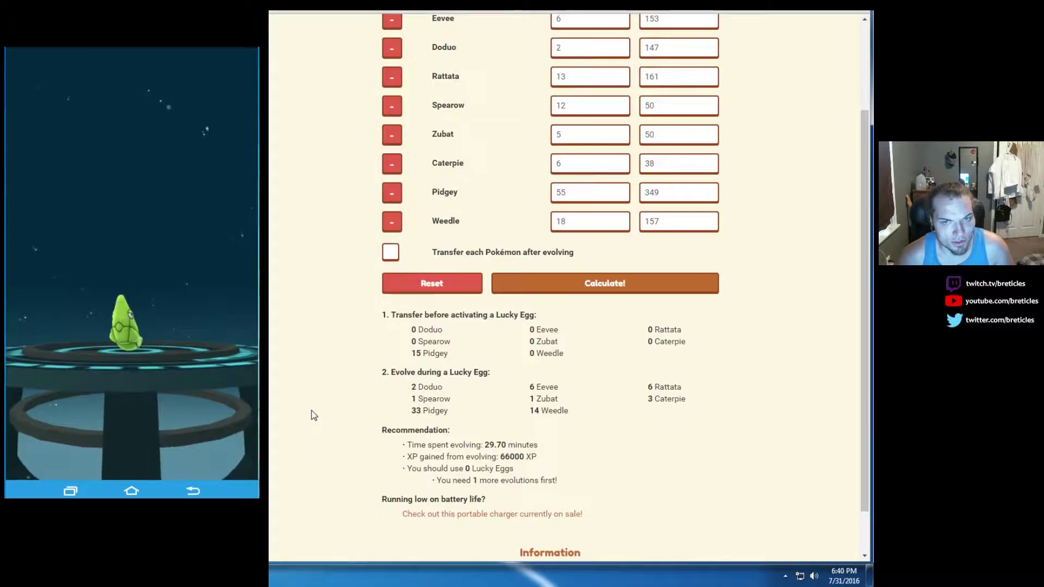
{"action": "scroll", "coordinate": [311, 415], "scroll_direction": "up", "scroll_amount": 3}
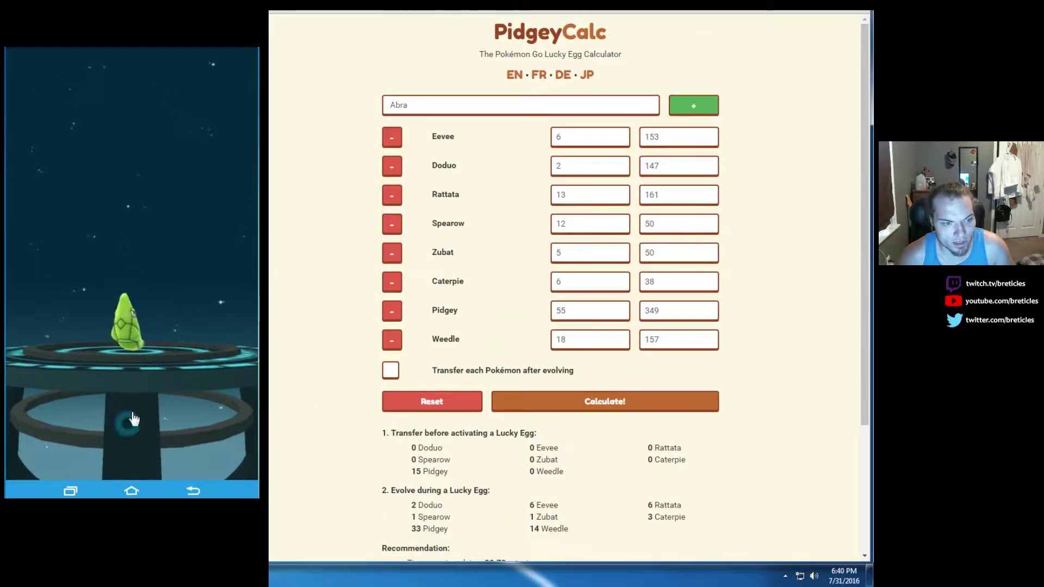
Step: Dismiss the Metapod result and evolve the CP 51 Caterpie into Metapod too
{"action": "left_click", "coordinate": [121, 299]}
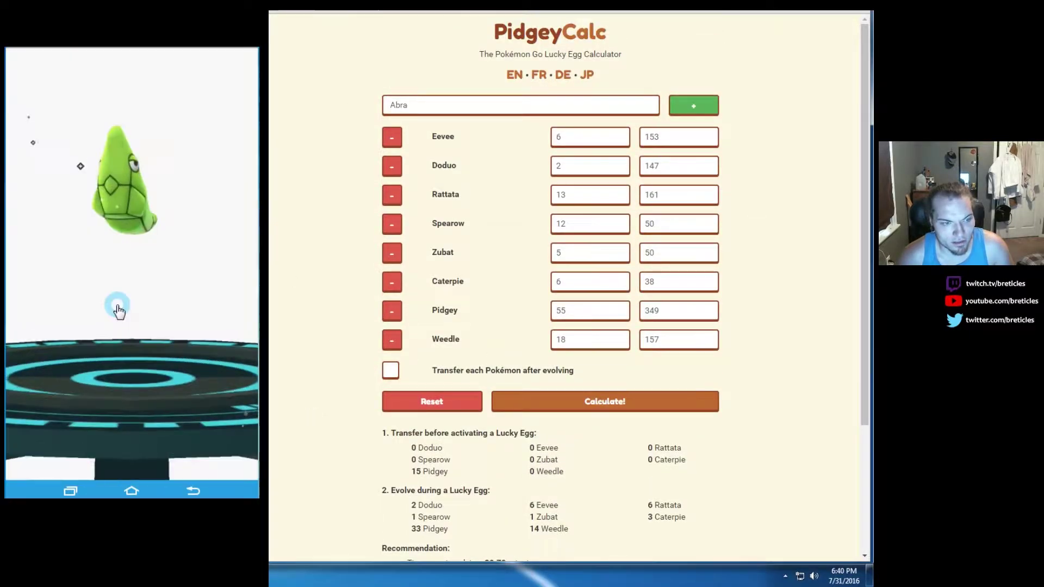
{"action": "left_click", "coordinate": [129, 448]}
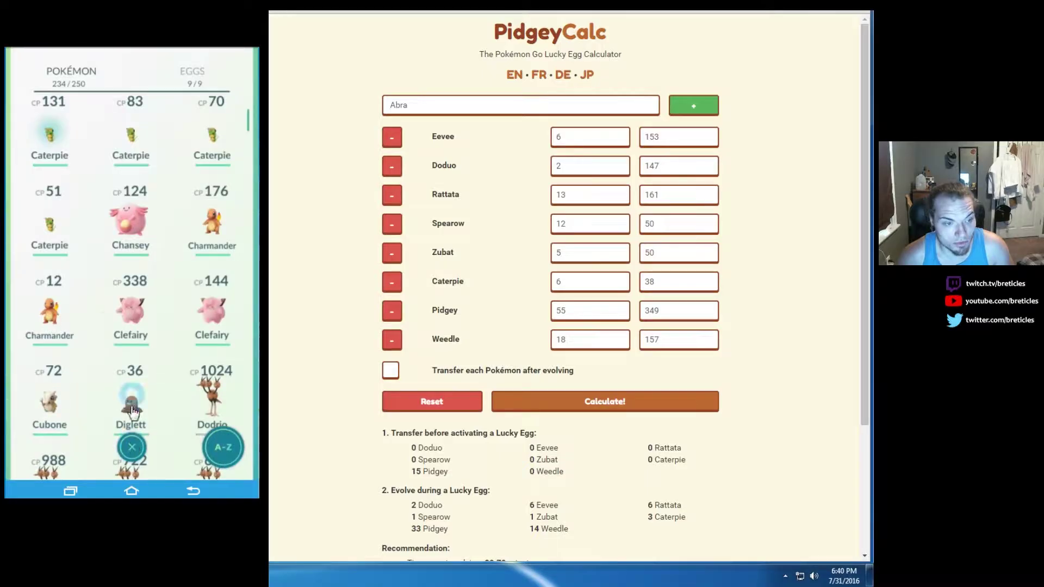
{"action": "left_click", "coordinate": [57, 245]}
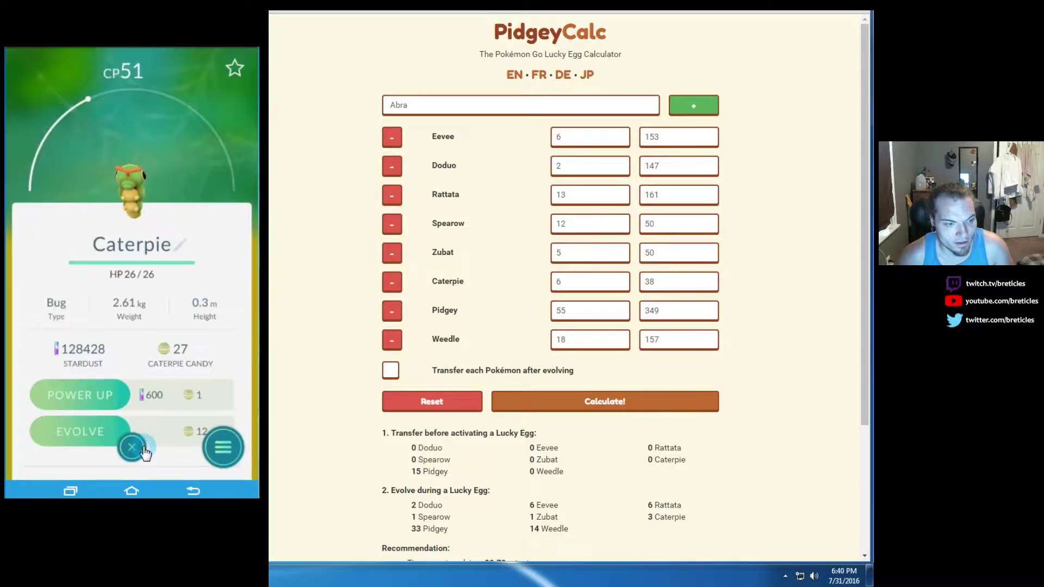
{"action": "left_click", "coordinate": [80, 431]}
{"action": "left_click", "coordinate": [129, 269]}
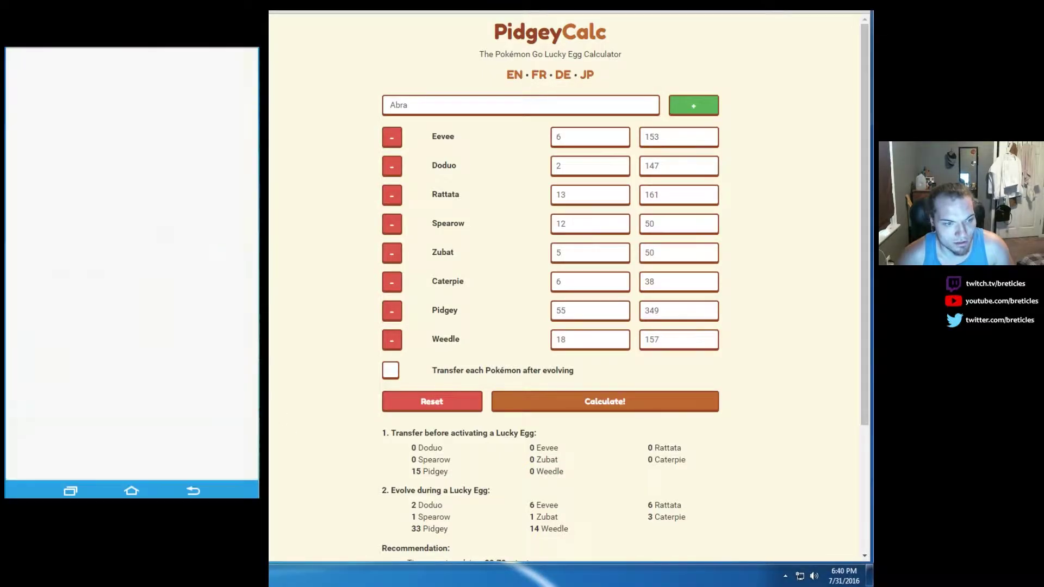
{"action": "scroll", "coordinate": [322, 420], "scroll_direction": "down", "scroll_amount": 5}
{"action": "scroll", "coordinate": [327, 417], "scroll_direction": "down", "scroll_amount": 2}
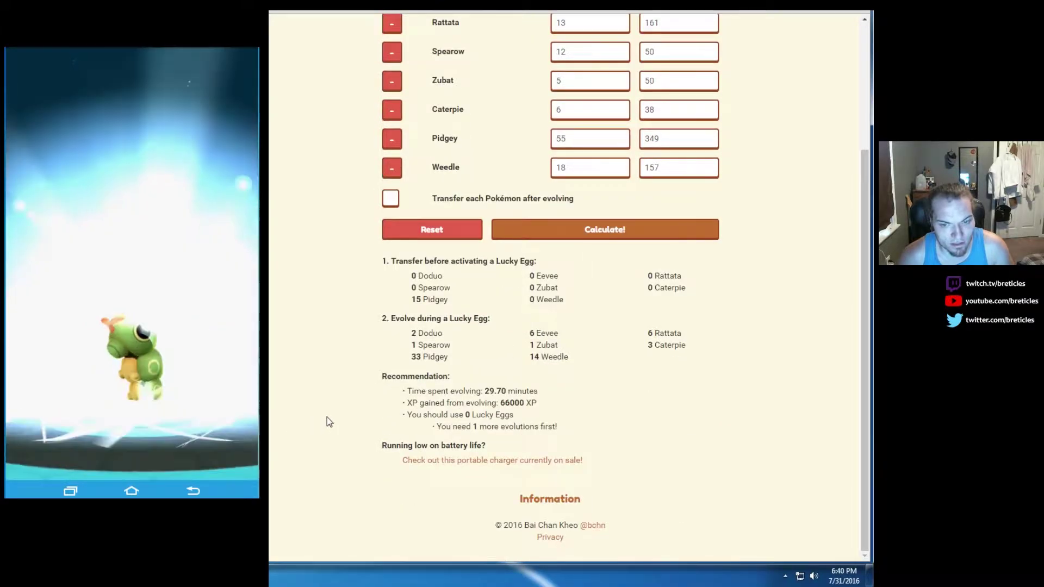
{"action": "scroll", "coordinate": [327, 417], "scroll_direction": "up", "scroll_amount": 3}
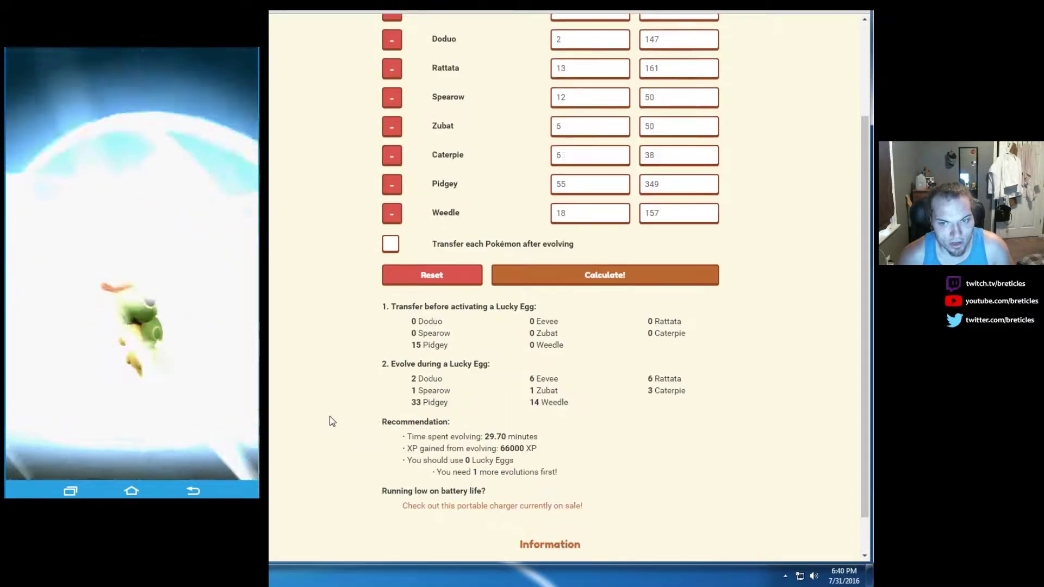
{"action": "scroll", "coordinate": [346, 407], "scroll_direction": "up", "scroll_amount": 4}
{"action": "scroll", "coordinate": [346, 407], "scroll_direction": "up", "scroll_amount": 1}
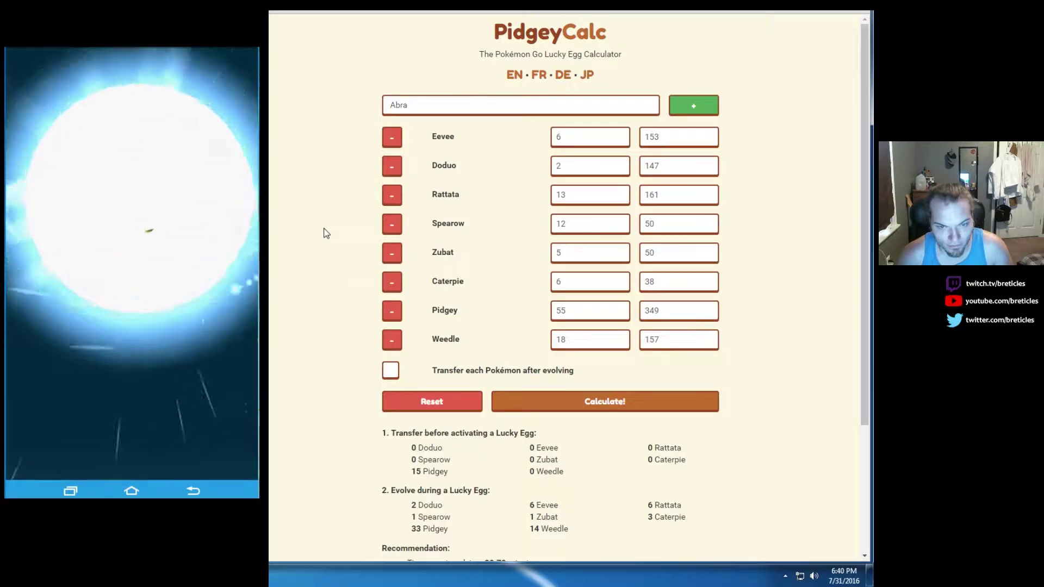
{"action": "scroll", "coordinate": [319, 247], "scroll_direction": "down", "scroll_amount": 4}
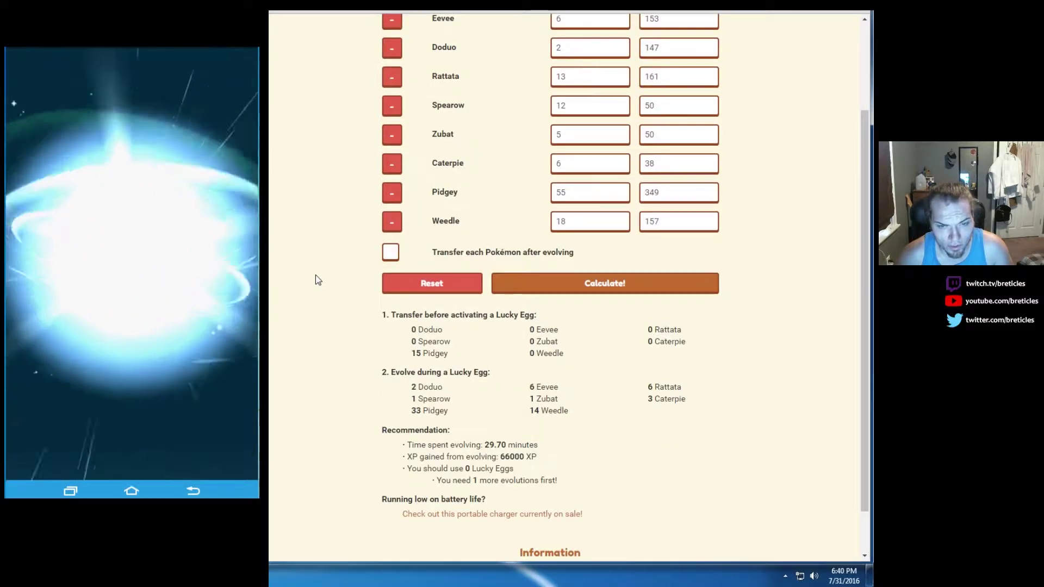
{"action": "scroll", "coordinate": [316, 275], "scroll_direction": "up", "scroll_amount": 2}
{"action": "scroll", "coordinate": [315, 271], "scroll_direction": "down", "scroll_amount": 1}
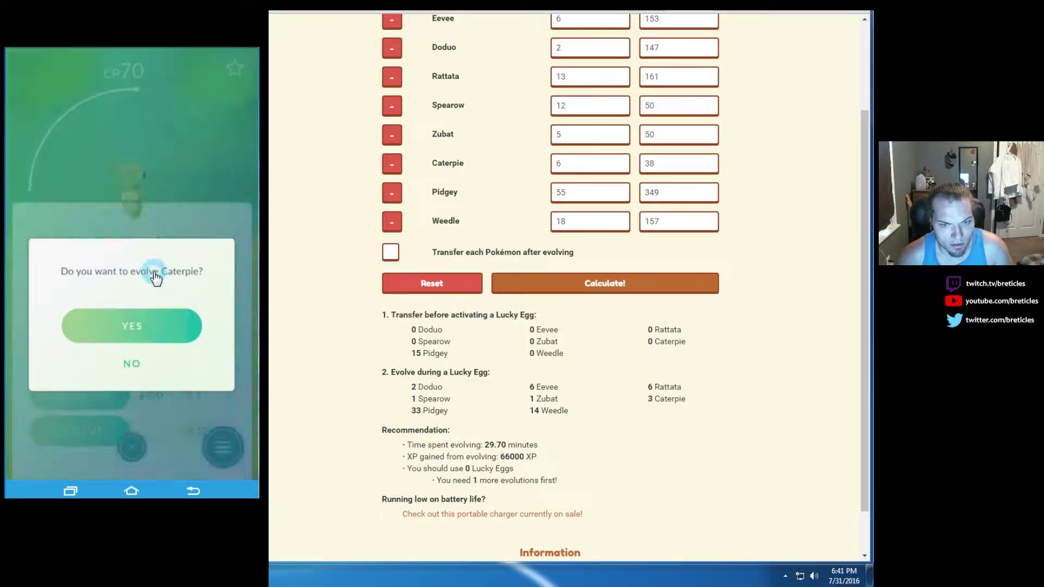
{"action": "double_click", "coordinate": [428, 386]}
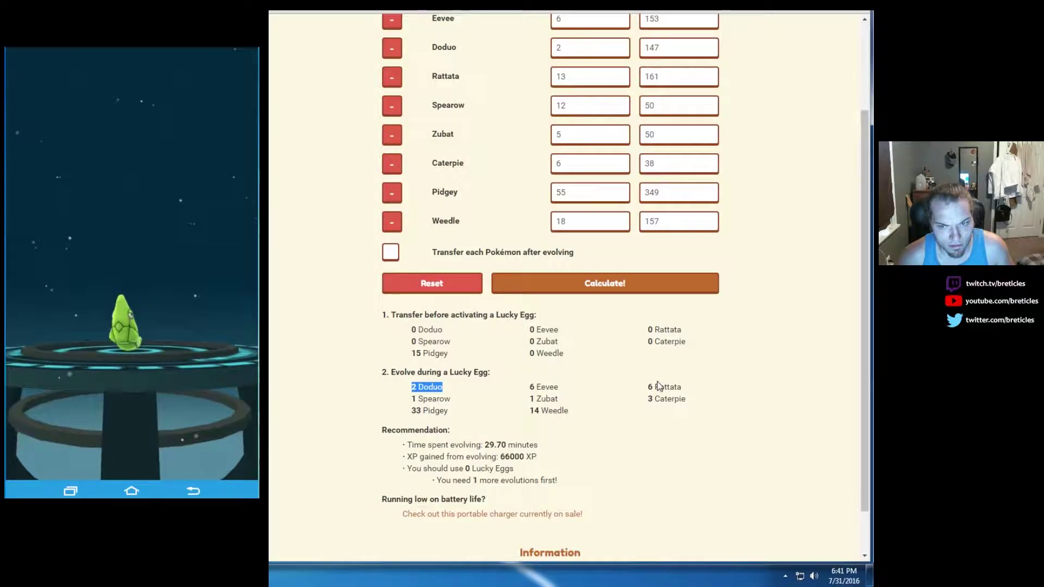
Step: Close the Metapod page and evolve a Rattata into Raticate
{"action": "left_click", "coordinate": [129, 338]}
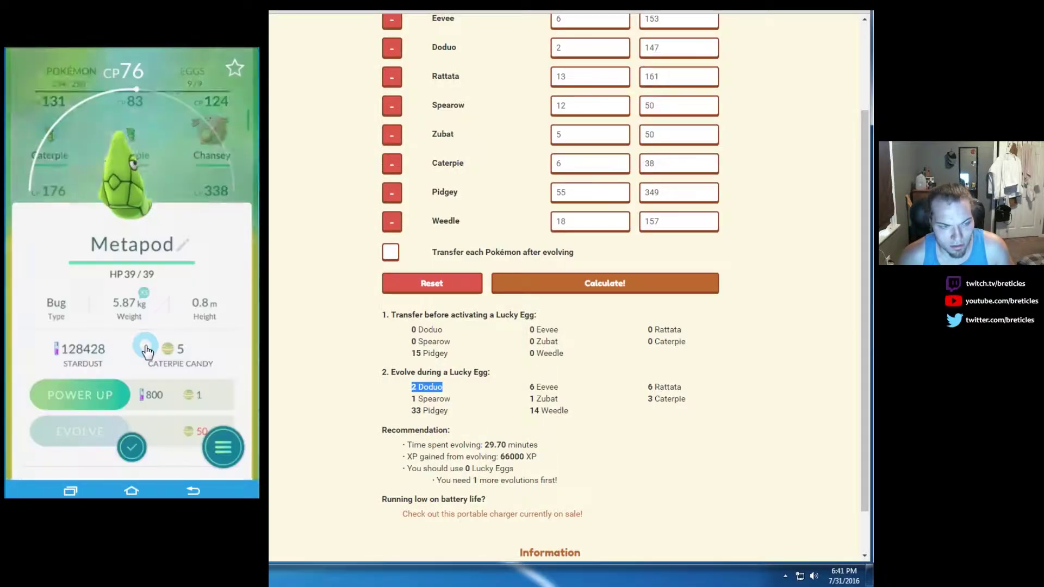
{"action": "left_click", "coordinate": [131, 448]}
{"action": "scroll", "coordinate": [152, 367], "scroll_direction": "down", "scroll_amount": 5}
{"action": "scroll", "coordinate": [153, 367], "scroll_direction": "down", "scroll_amount": 5}
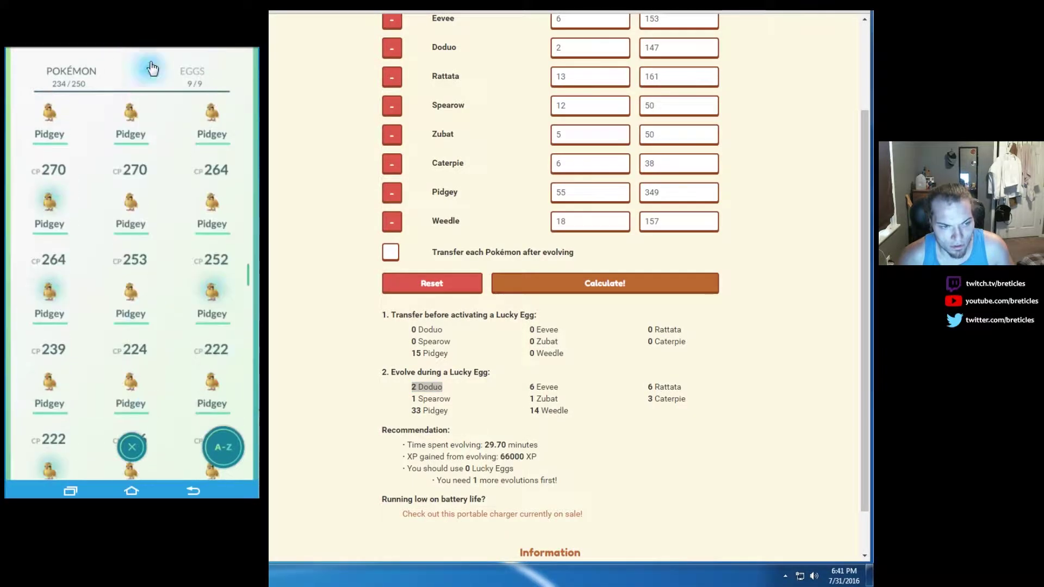
{"action": "scroll", "coordinate": [130, 228], "scroll_direction": "down", "scroll_amount": 5}
{"action": "left_click", "coordinate": [131, 228]}
{"action": "left_click", "coordinate": [80, 431]}
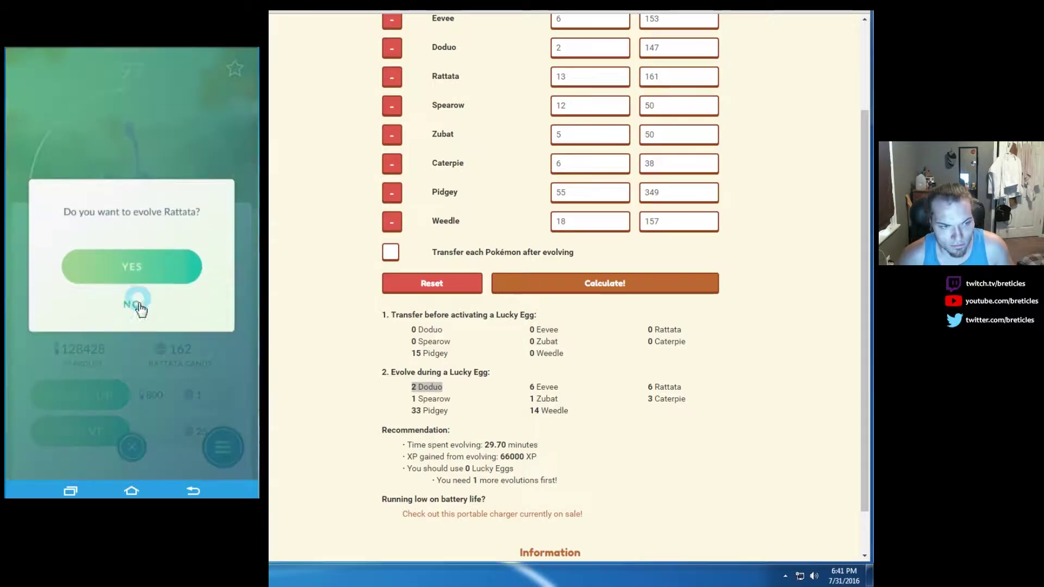
{"action": "left_click", "coordinate": [132, 294]}
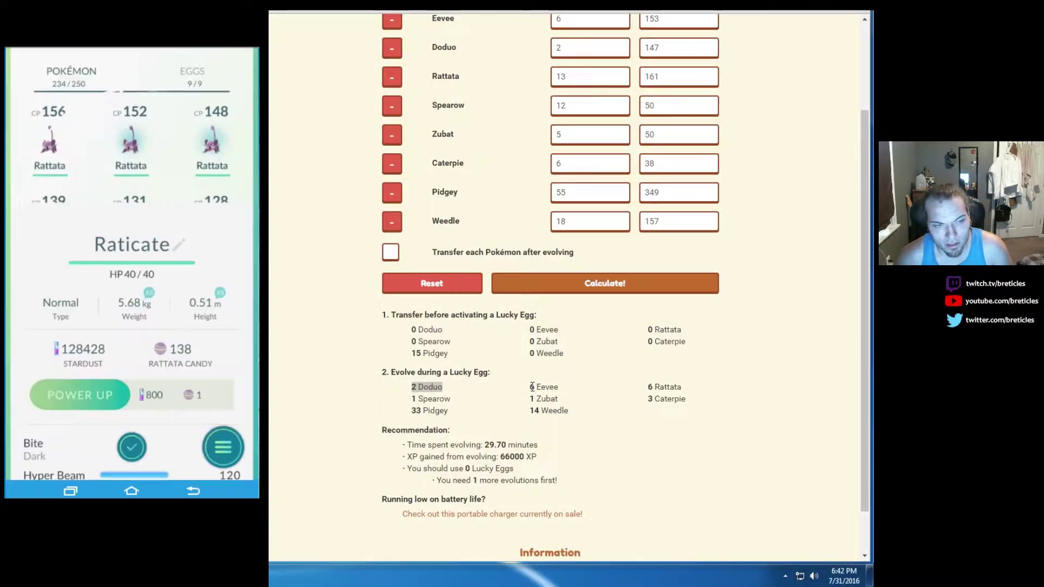
Step: Evolve a second Rattata into Raticate and return to the Pokémon list
{"action": "left_click", "coordinate": [129, 447]}
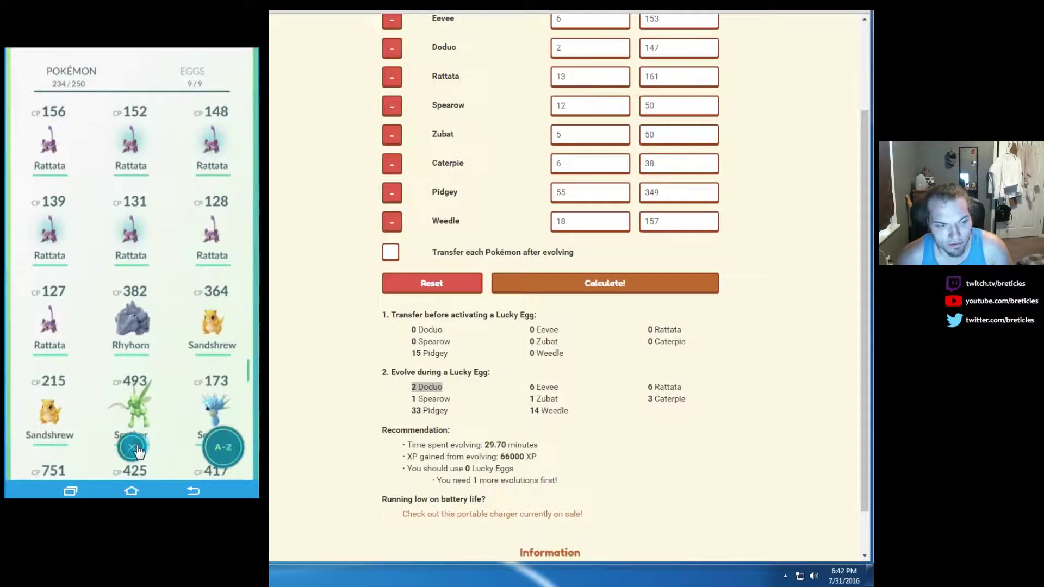
{"action": "left_click", "coordinate": [66, 334]}
{"action": "left_click", "coordinate": [115, 277]}
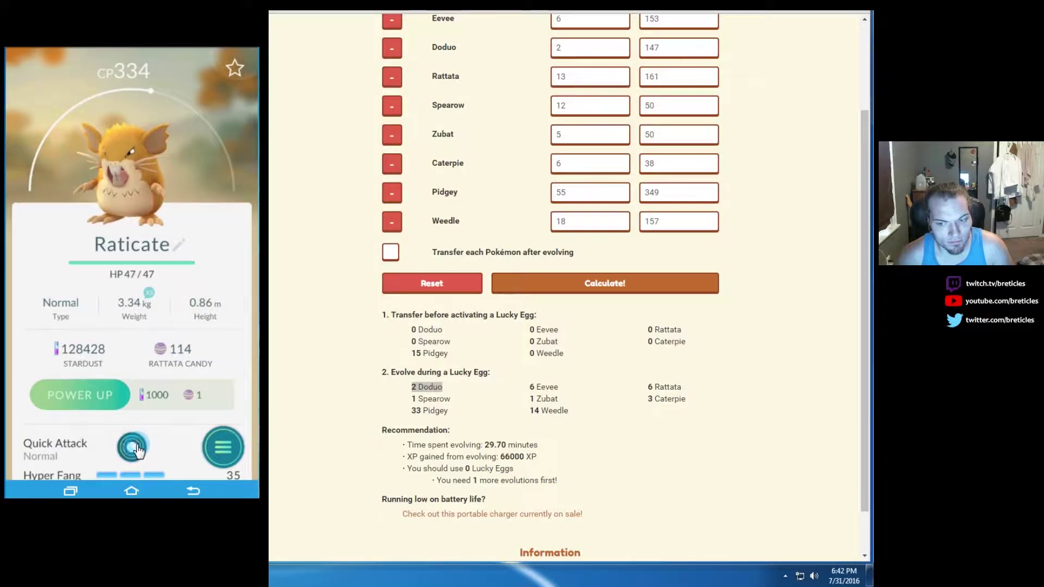
{"action": "left_click", "coordinate": [133, 447]}
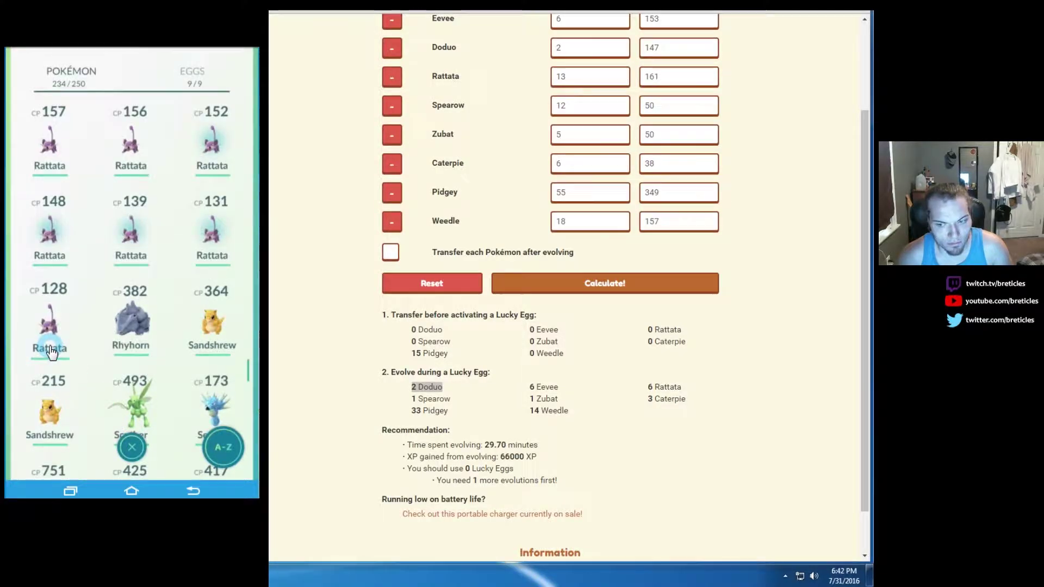
Step: Evolve two more Rattata into Raticate, dismissing each result
{"action": "left_click", "coordinate": [49, 349]}
{"action": "left_click", "coordinate": [104, 448]}
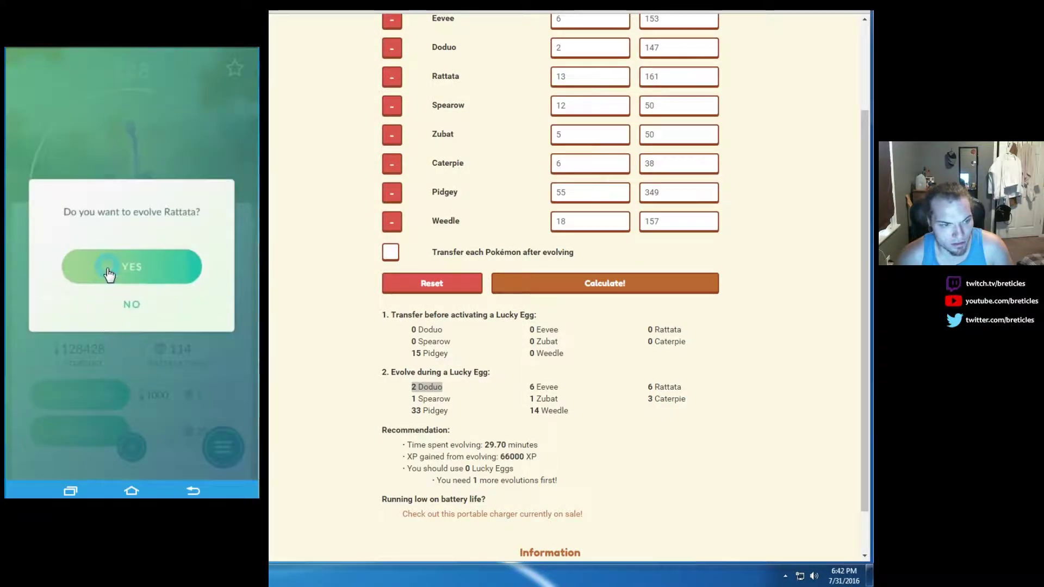
{"action": "left_click", "coordinate": [109, 269]}
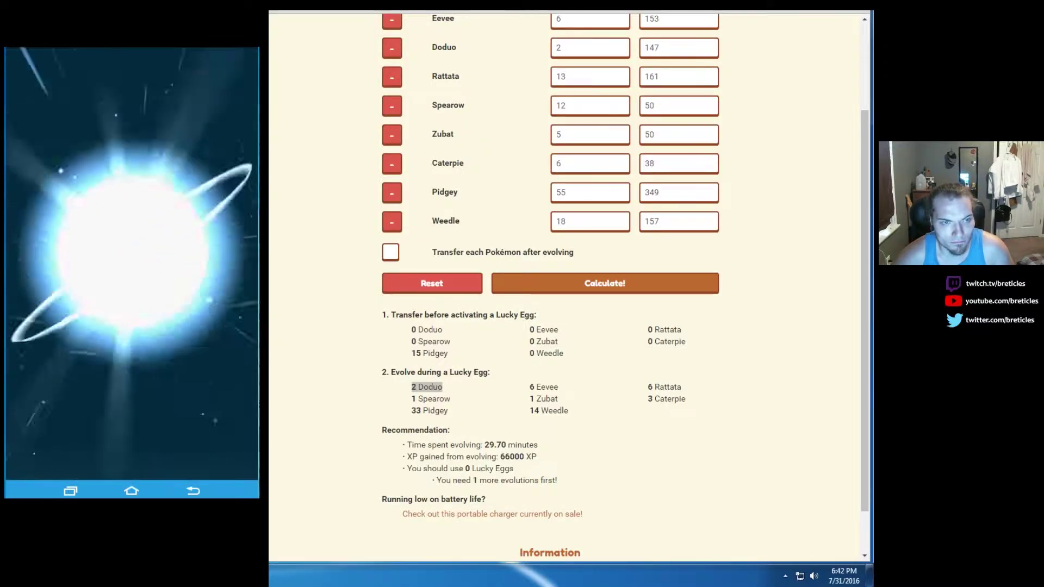
{"action": "left_click", "coordinate": [116, 310]}
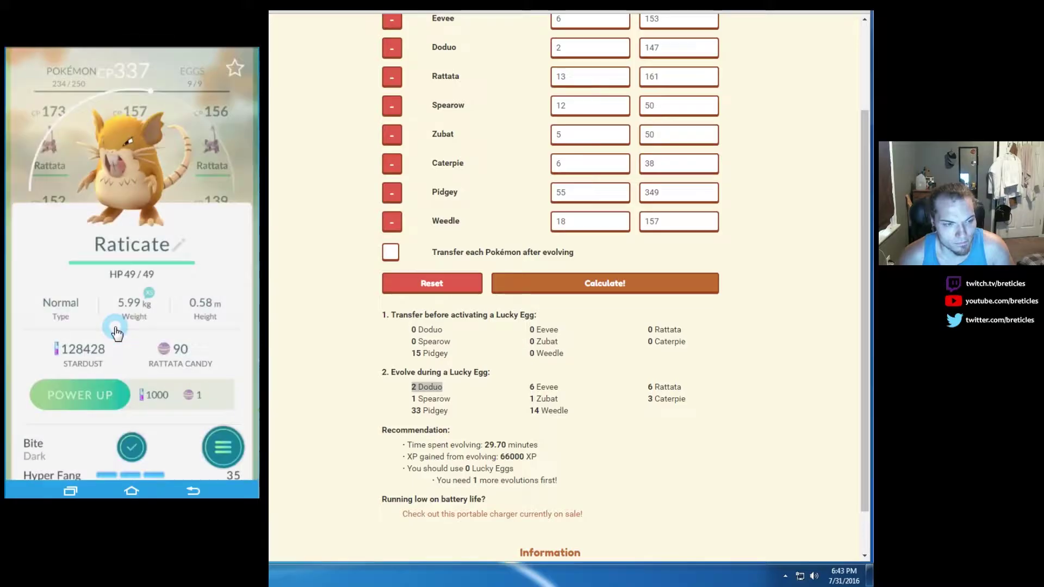
{"action": "left_click", "coordinate": [110, 284]}
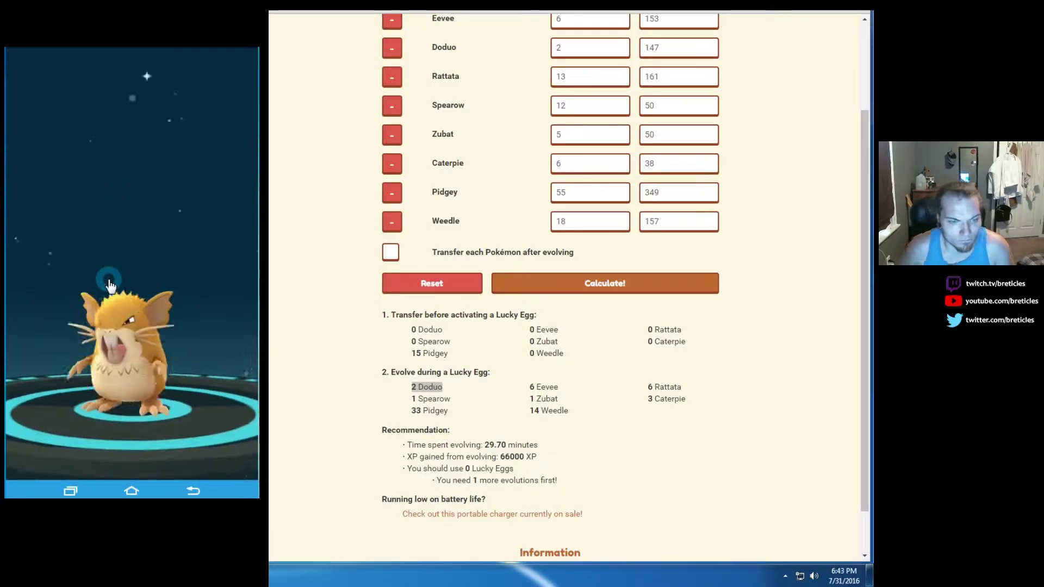
{"action": "left_click", "coordinate": [127, 318]}
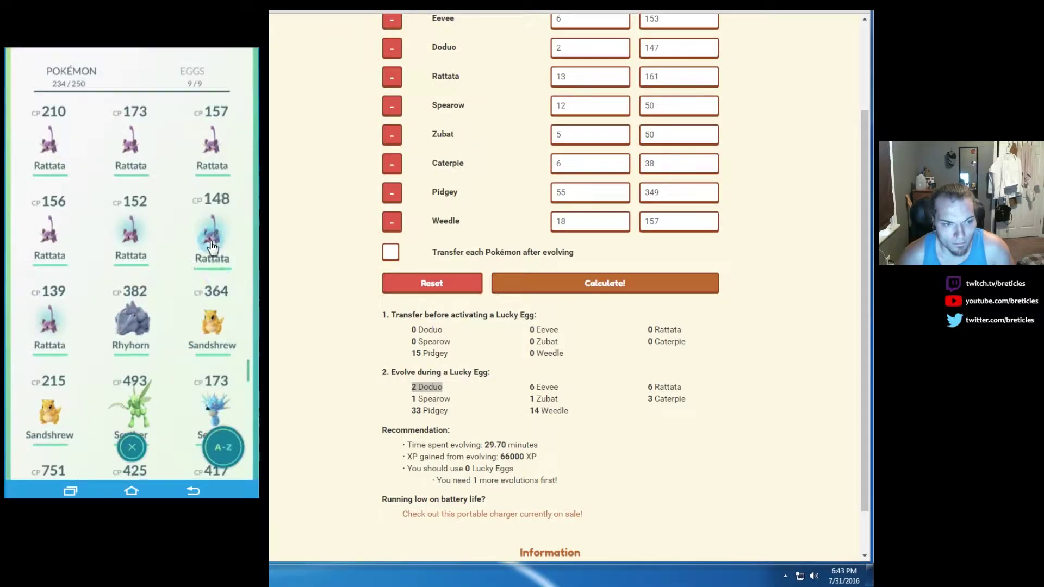
{"action": "left_click", "coordinate": [130, 273]}
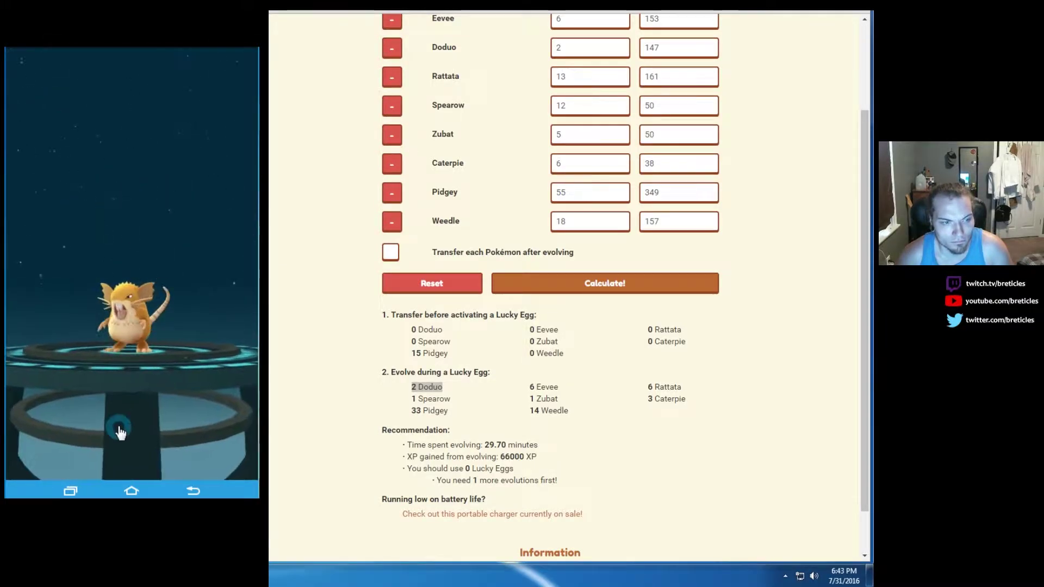
Step: Evolve another Rattata into Raticate, leaving 18 candy, and return to the list
{"action": "left_click", "coordinate": [120, 434]}
{"action": "left_click", "coordinate": [98, 276]}
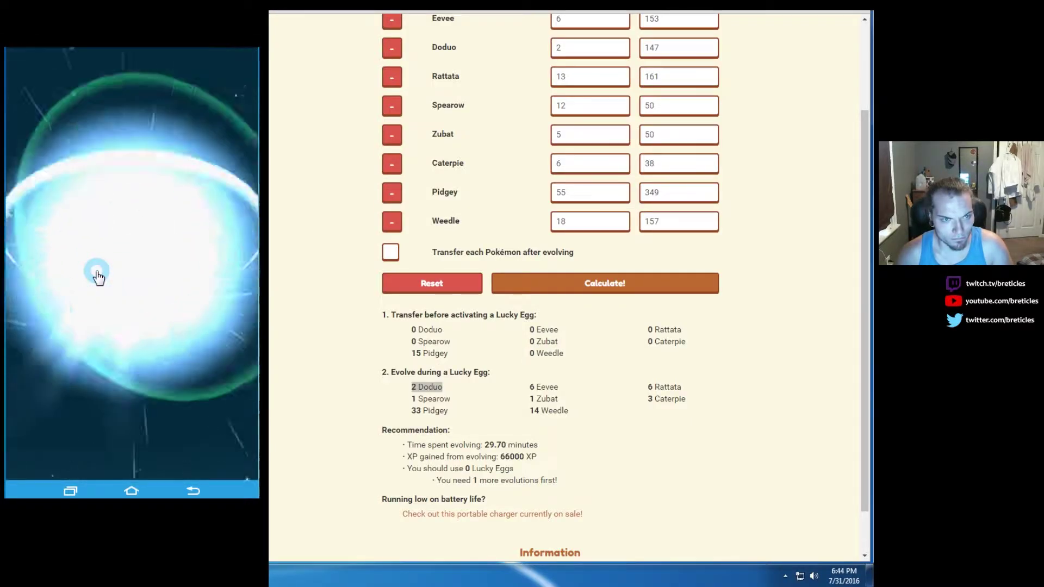
{"action": "left_click", "coordinate": [97, 275]}
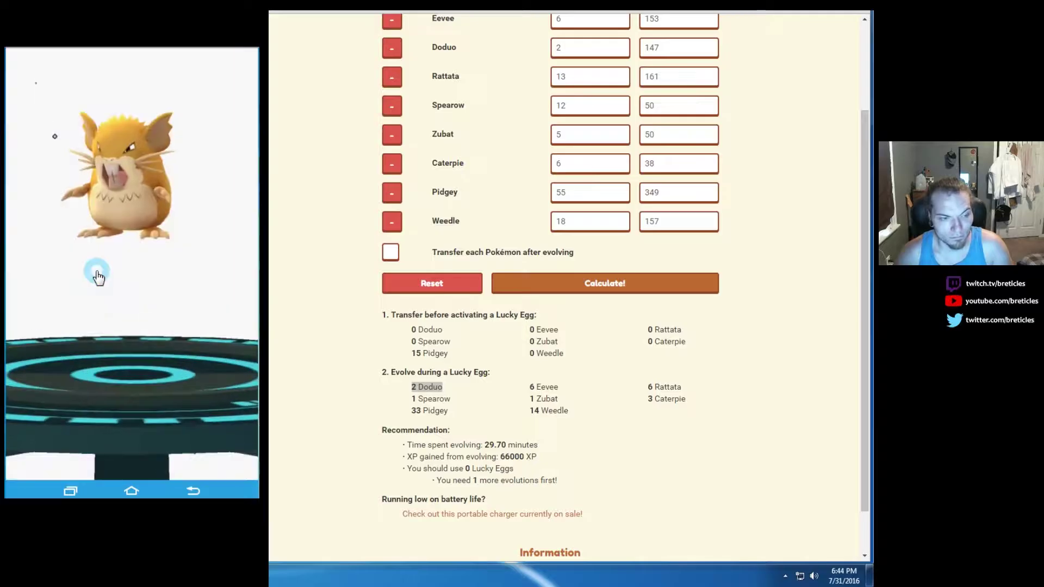
{"action": "left_click", "coordinate": [50, 327]}
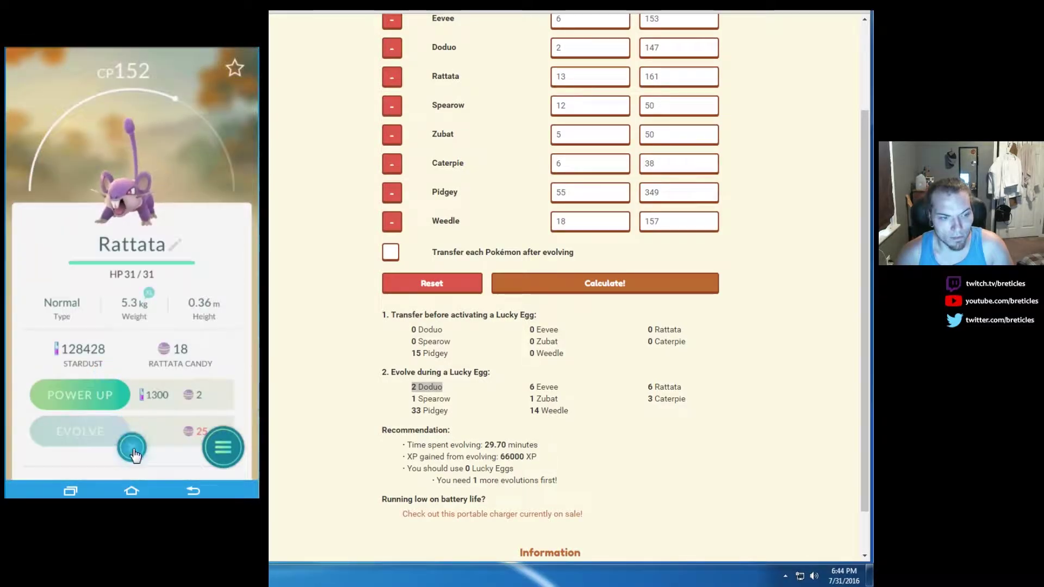
{"action": "left_click", "coordinate": [133, 450]}
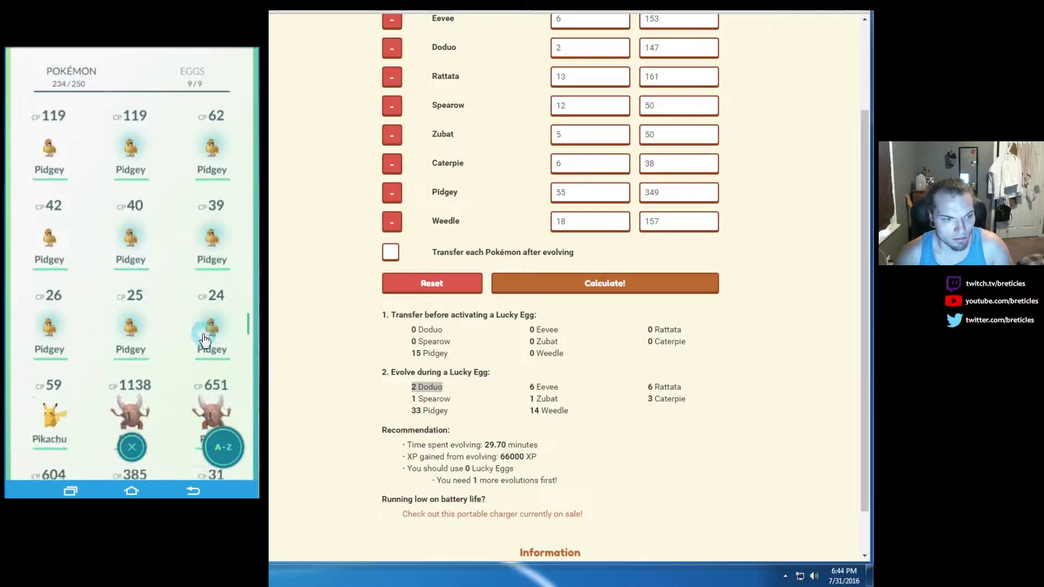
Step: Evolve the first few Pidgey into Pidgeotto, confirming each and skipping the animations
{"action": "left_click", "coordinate": [128, 281]}
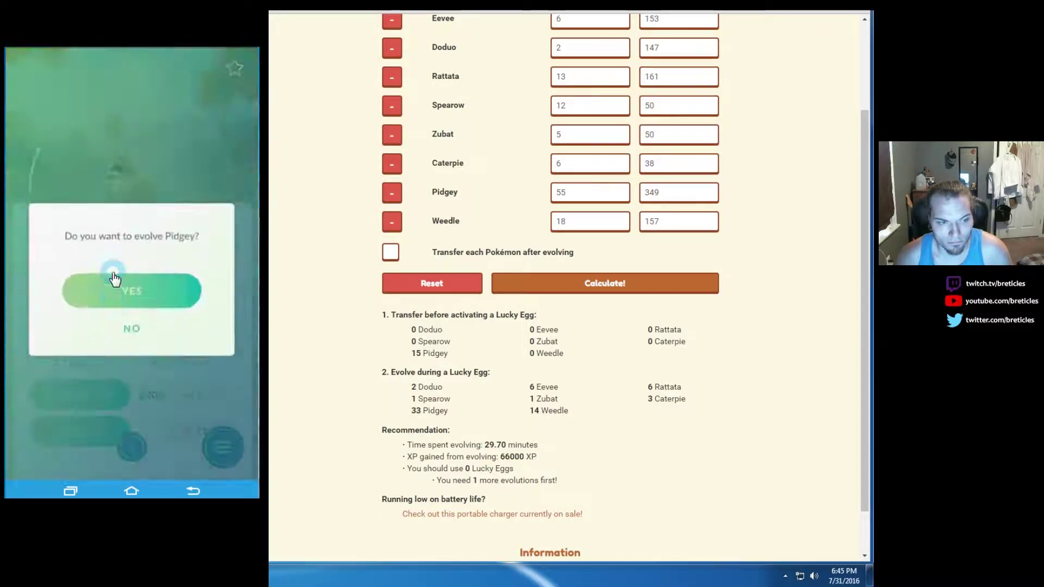
{"action": "left_click", "coordinate": [114, 278]}
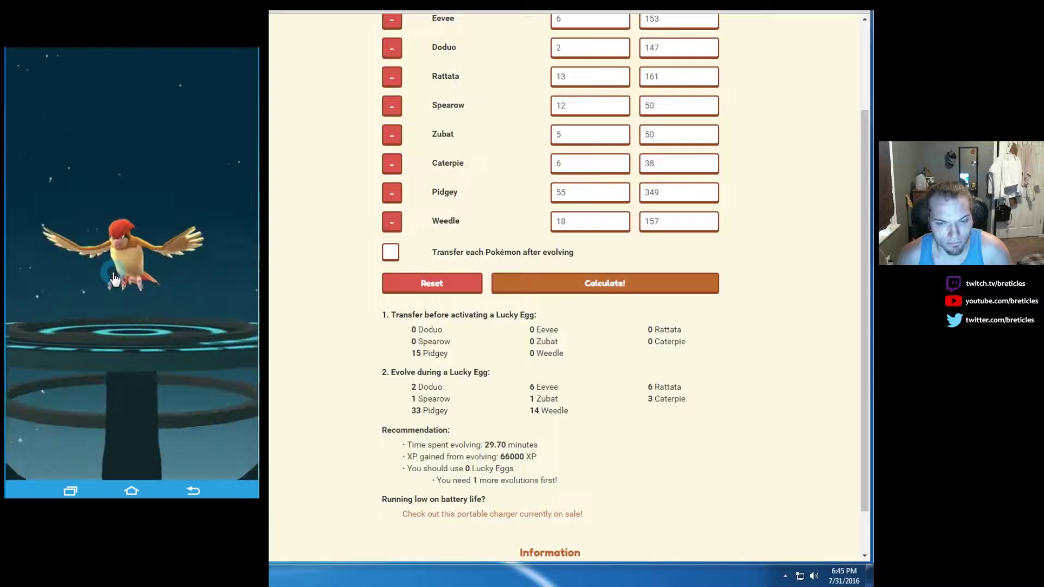
{"action": "left_click", "coordinate": [115, 277]}
{"action": "left_click", "coordinate": [138, 278]}
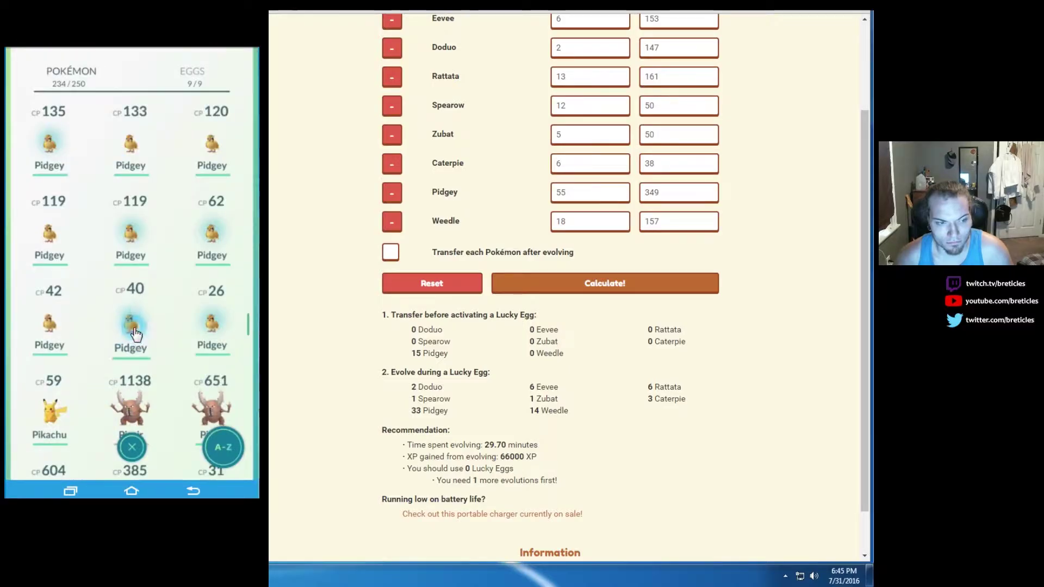
{"action": "left_click", "coordinate": [113, 266]}
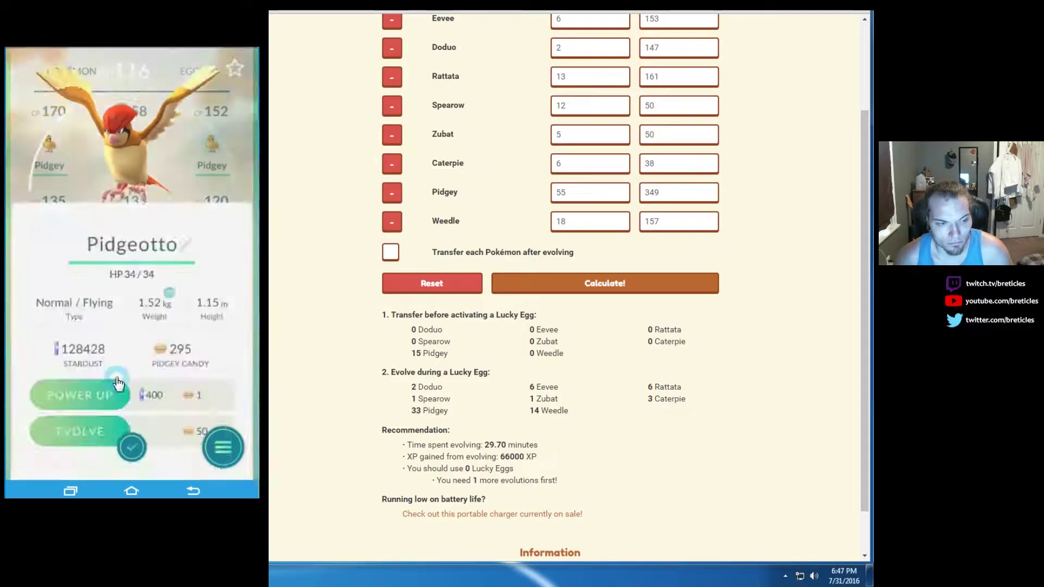
{"action": "left_click", "coordinate": [94, 270]}
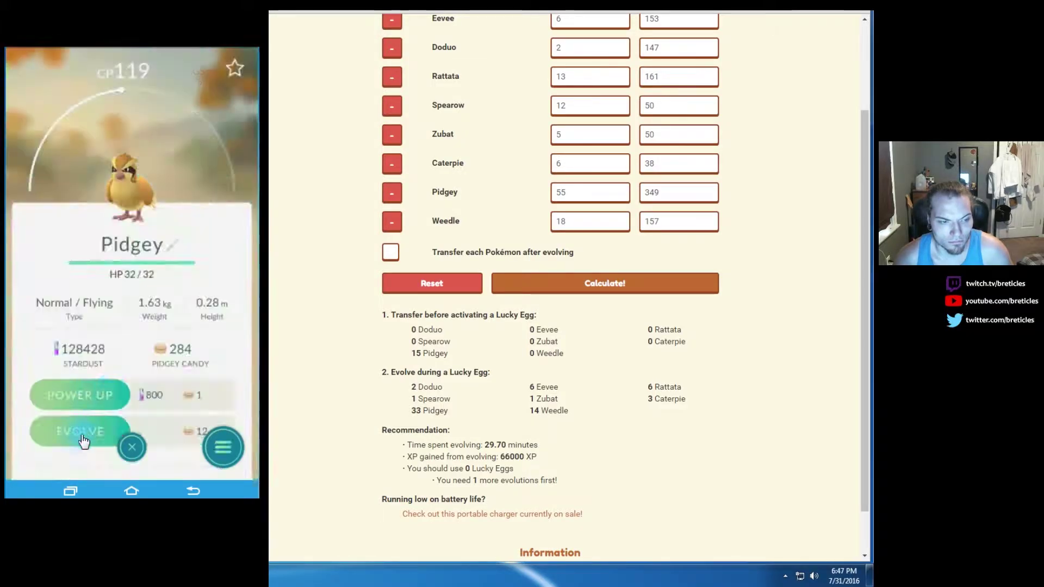
{"action": "left_click", "coordinate": [84, 439]}
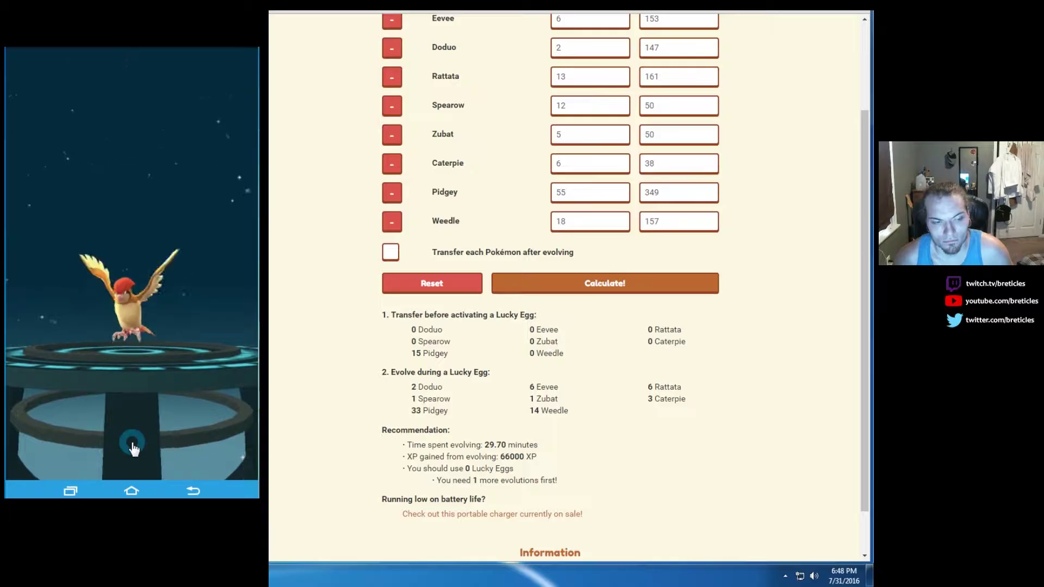
{"action": "left_click", "coordinate": [133, 445]}
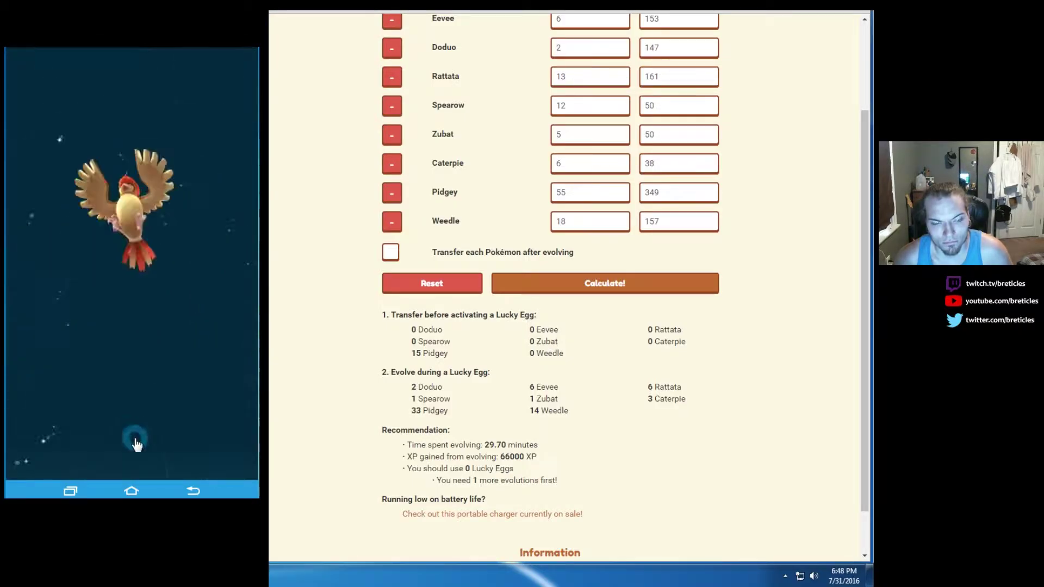
Step: Evolve two more Pidgey into Pidgeotto back to back from the list
{"action": "left_click", "coordinate": [136, 443]}
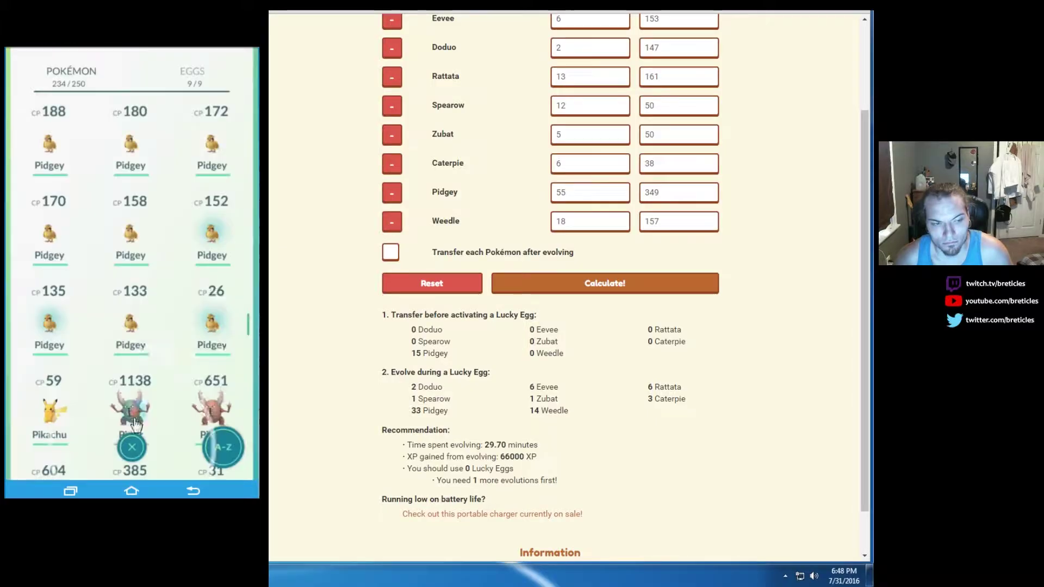
{"action": "left_click", "coordinate": [136, 327]}
{"action": "left_click", "coordinate": [82, 427]}
{"action": "left_click", "coordinate": [128, 280]}
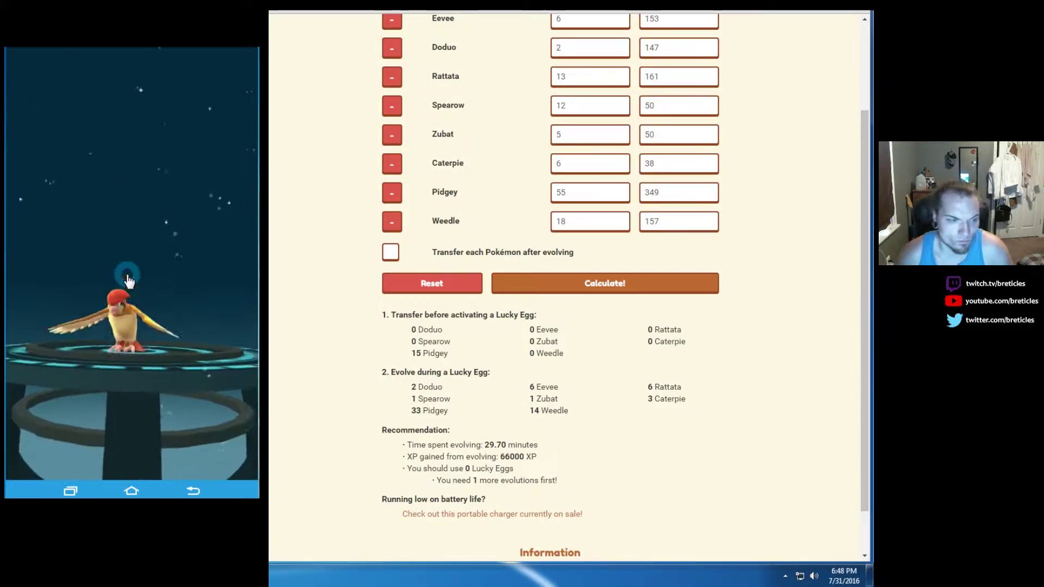
{"action": "left_click", "coordinate": [128, 280]}
{"action": "left_click", "coordinate": [154, 326]}
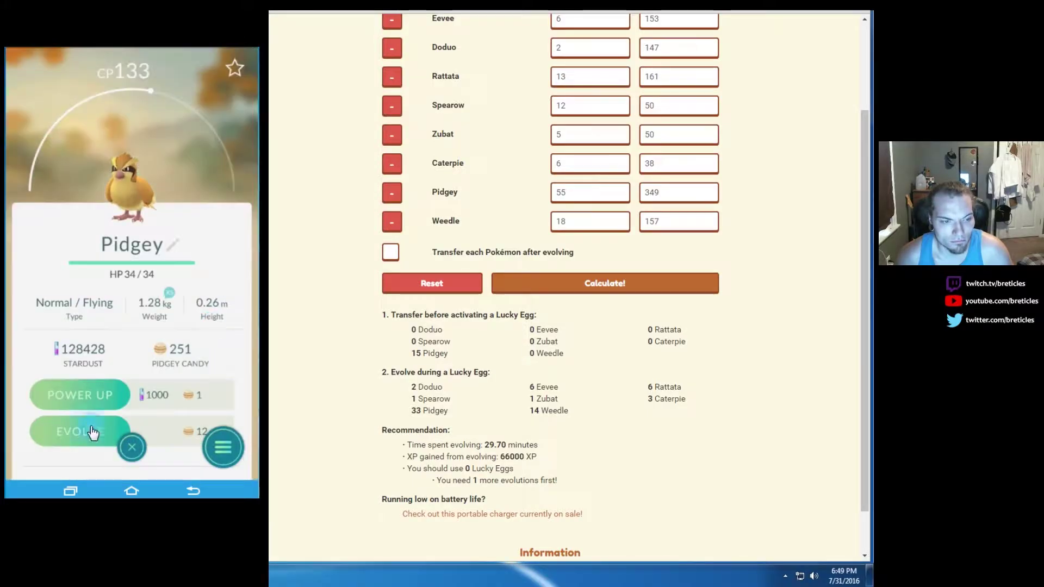
{"action": "left_click", "coordinate": [82, 427]}
{"action": "left_click", "coordinate": [133, 267]}
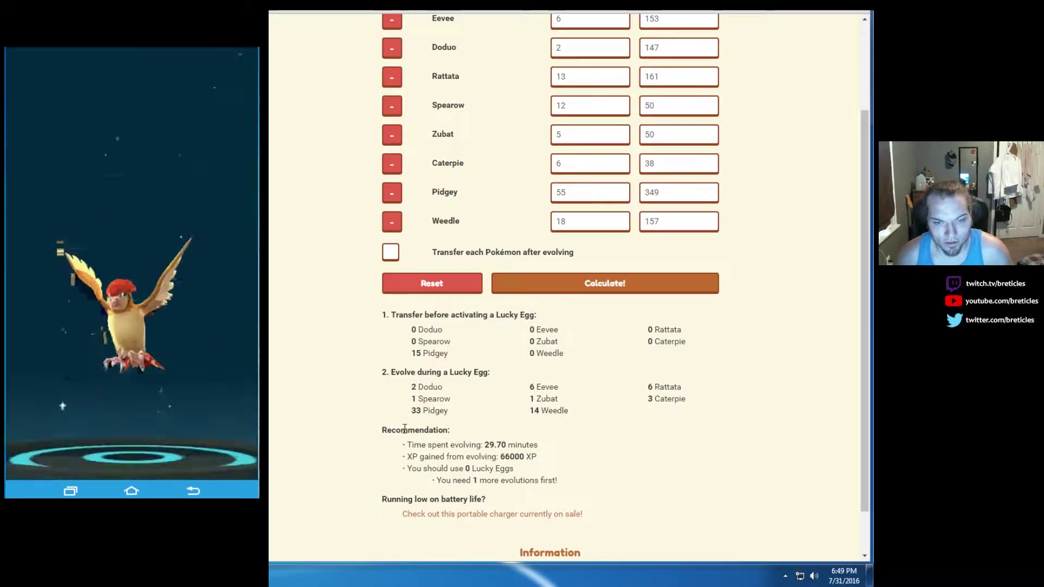
{"action": "left_click_drag", "start_coordinate": [401, 429], "coordinate": [492, 445]}
Step: Highlight the time and XP recommendation lines, then skip to the Pidgeotto page
{"action": "left_click", "coordinate": [493, 445]}
{"action": "left_click_drag", "start_coordinate": [404, 445], "coordinate": [534, 457]}
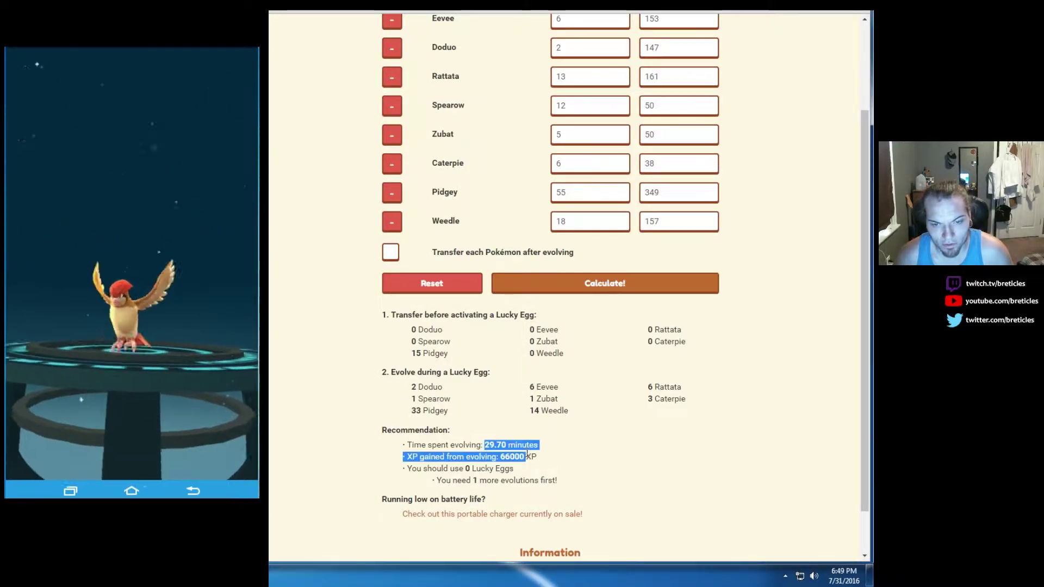
{"action": "left_click", "coordinate": [528, 448]}
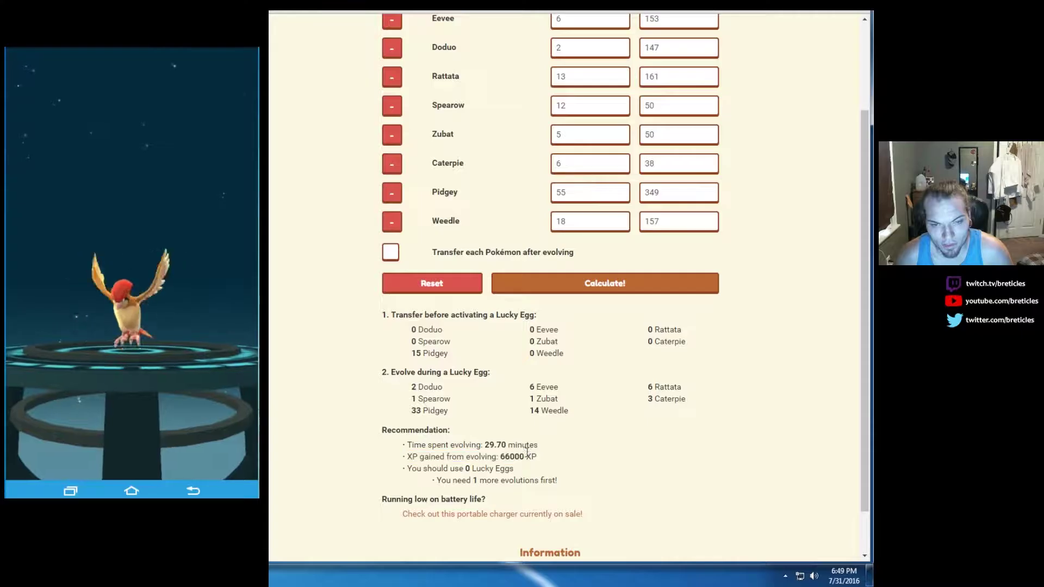
{"action": "left_click", "coordinate": [140, 283]}
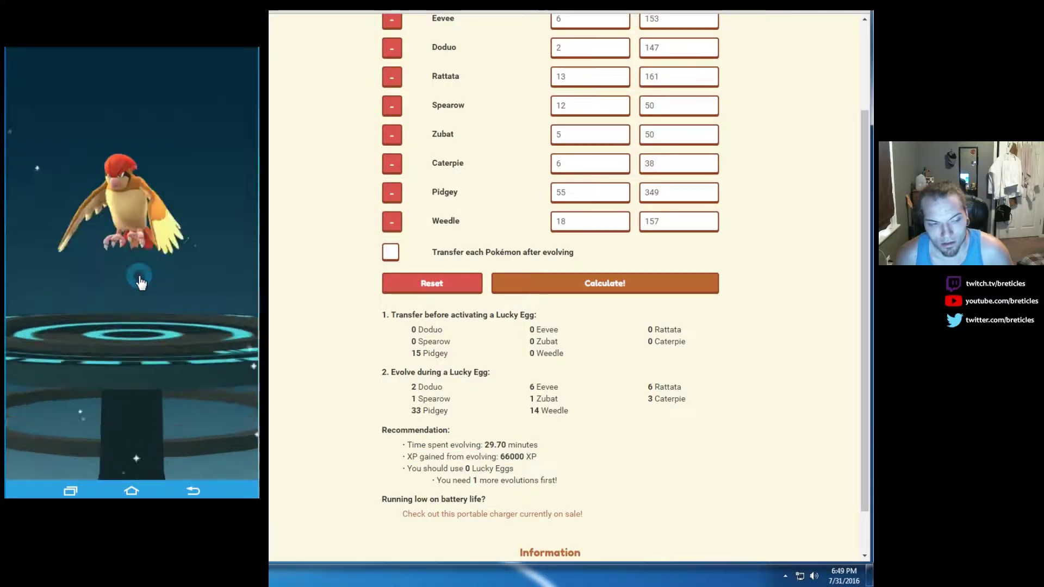
Step: Return to the list and evolve another Pidgey into Pidgeotto
{"action": "left_click", "coordinate": [132, 446]}
{"action": "left_click", "coordinate": [211, 325]}
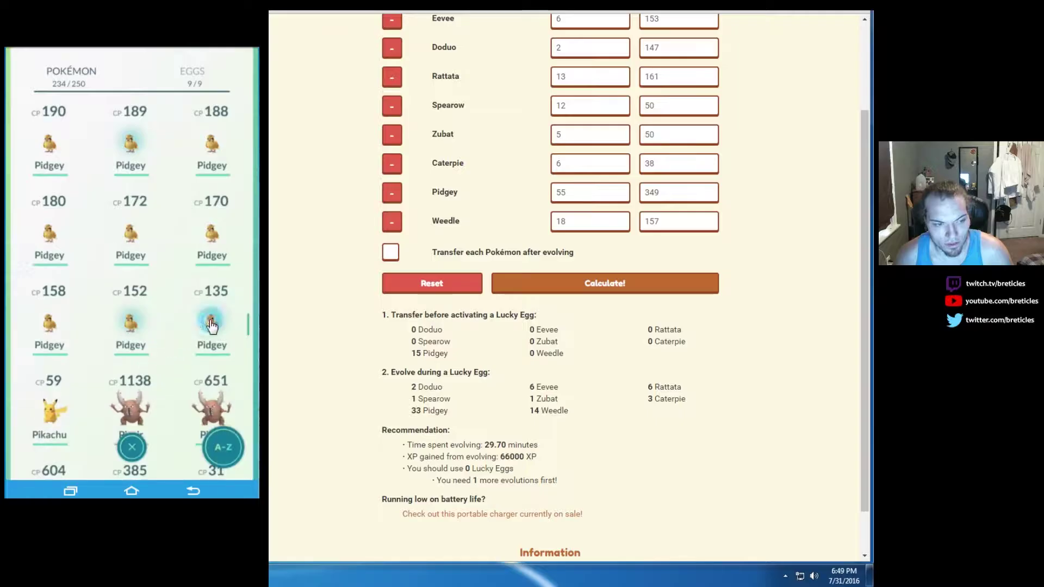
{"action": "left_click", "coordinate": [81, 431]}
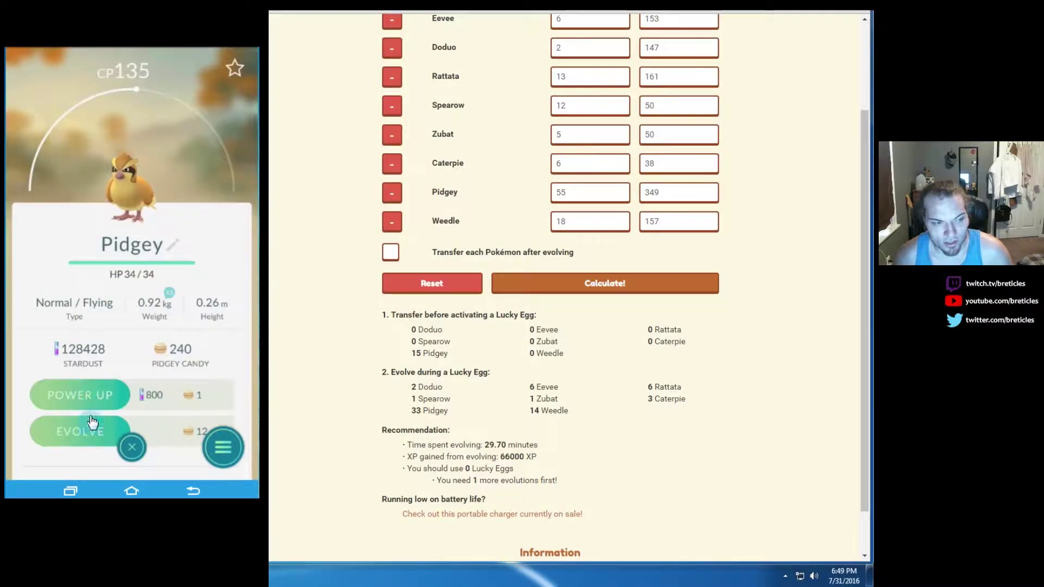
{"action": "left_click", "coordinate": [167, 266]}
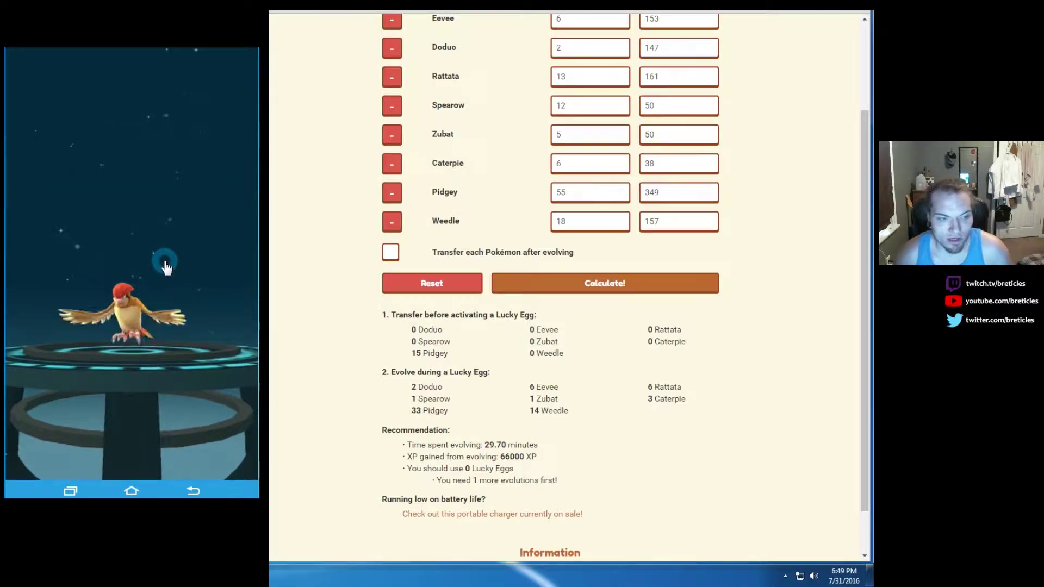
{"action": "left_click", "coordinate": [167, 265]}
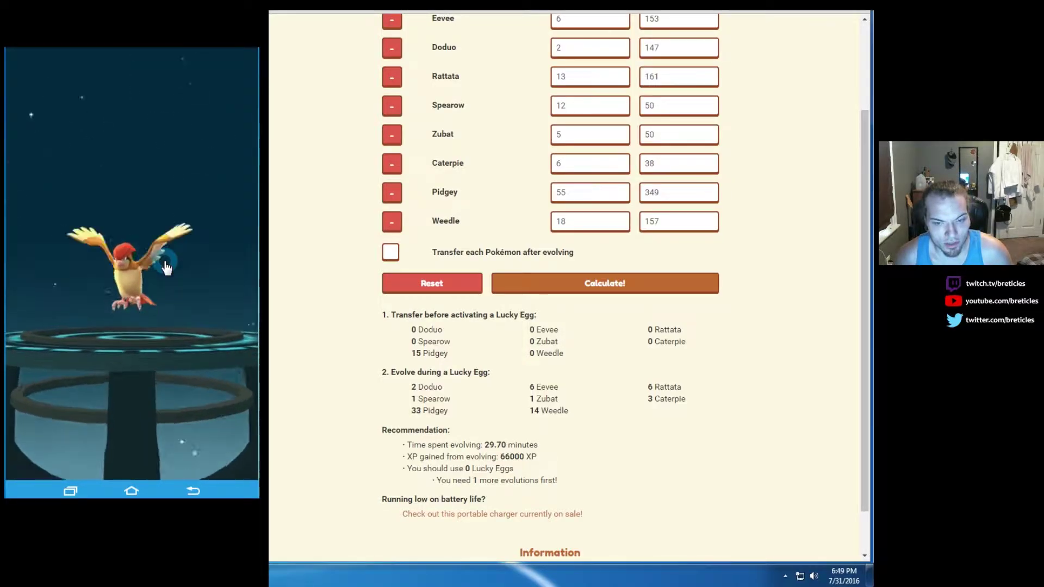
Step: Return to the list and evolve two Pidgey into Pidgeotto in a row
{"action": "left_click", "coordinate": [133, 450]}
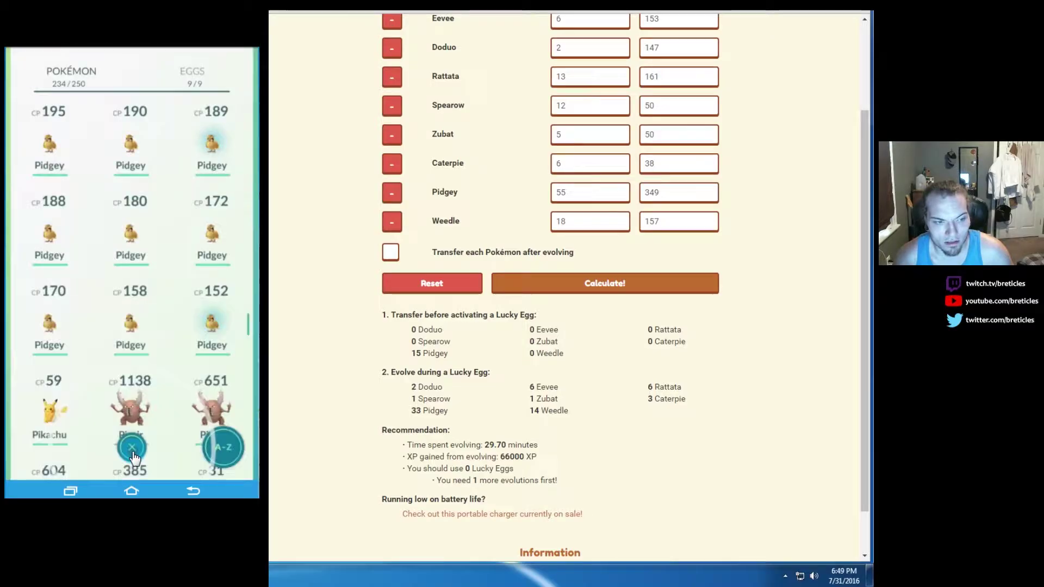
{"action": "left_click", "coordinate": [137, 326]}
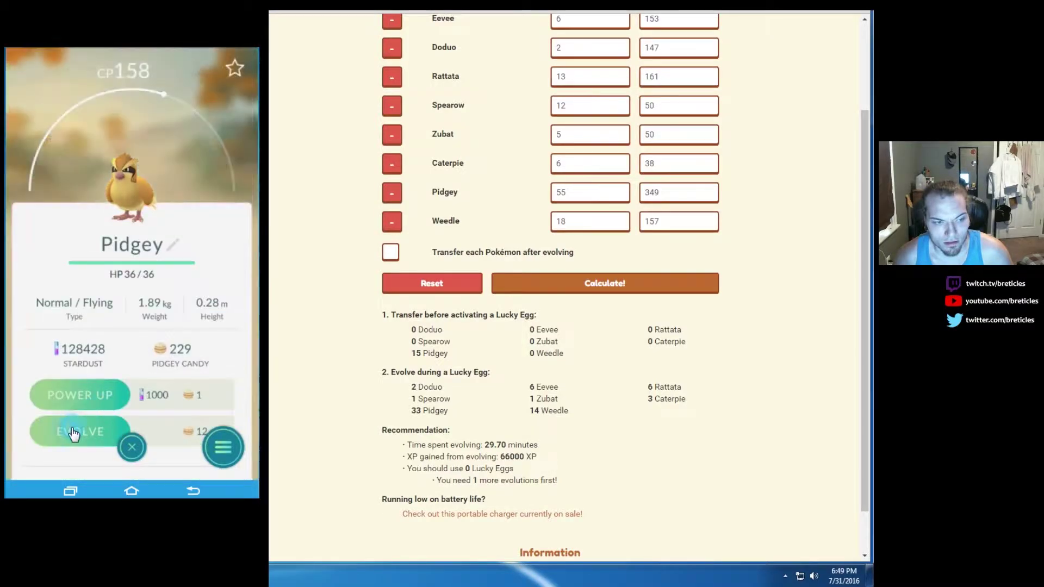
{"action": "left_click", "coordinate": [90, 430]}
{"action": "left_click", "coordinate": [135, 269]}
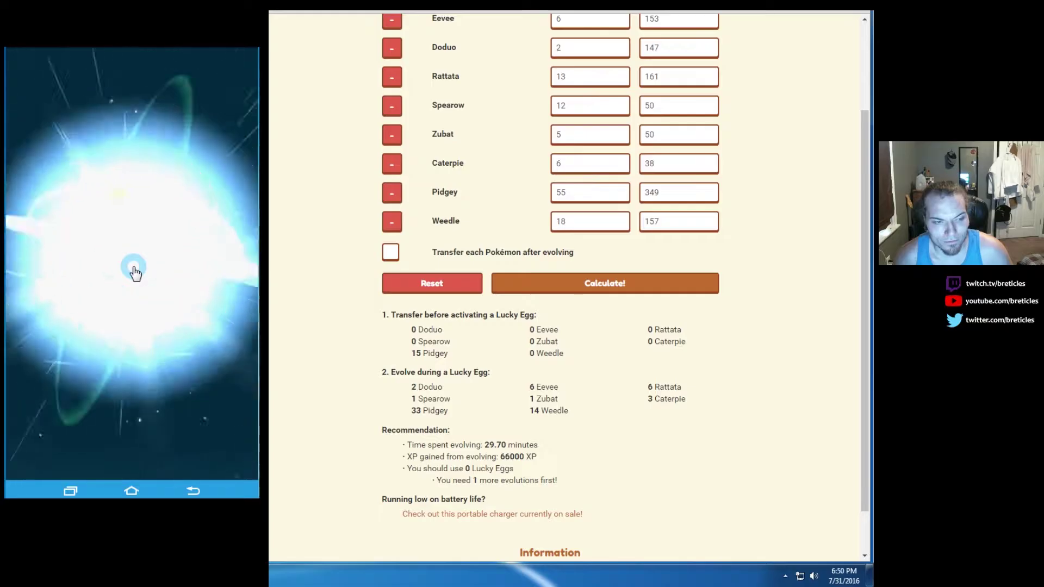
{"action": "left_click", "coordinate": [134, 464]}
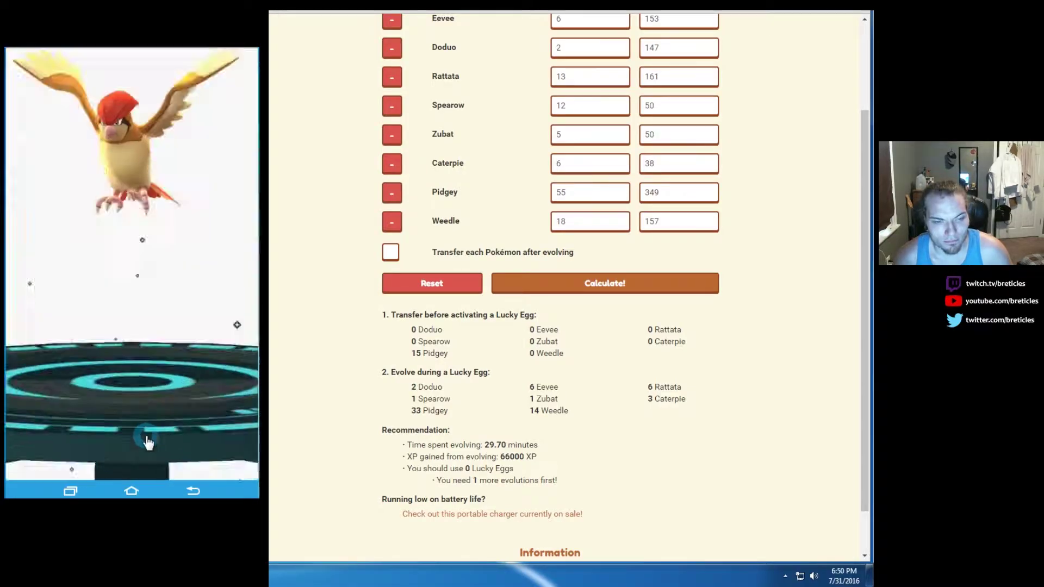
{"action": "left_click", "coordinate": [123, 269]}
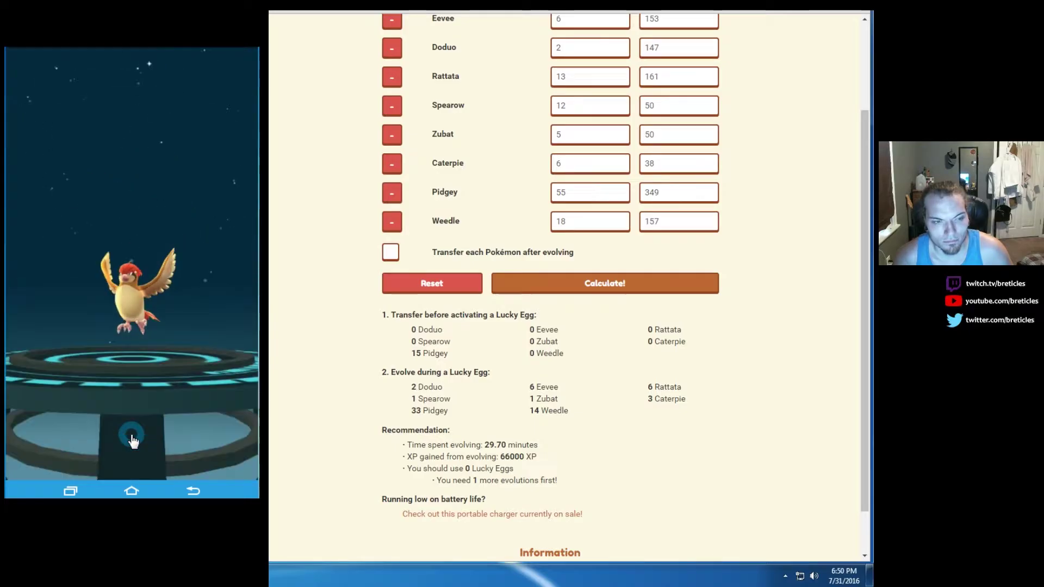
Step: Evolve the next Pidgey and skip ahead to the new Pidgeotto's stats
{"action": "left_click", "coordinate": [133, 441]}
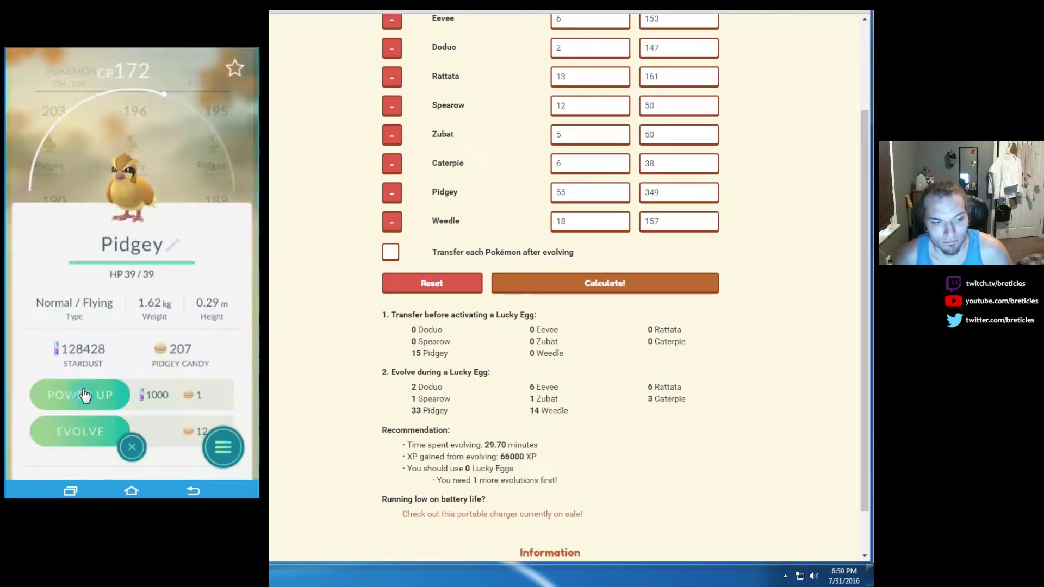
{"action": "left_click", "coordinate": [120, 282]}
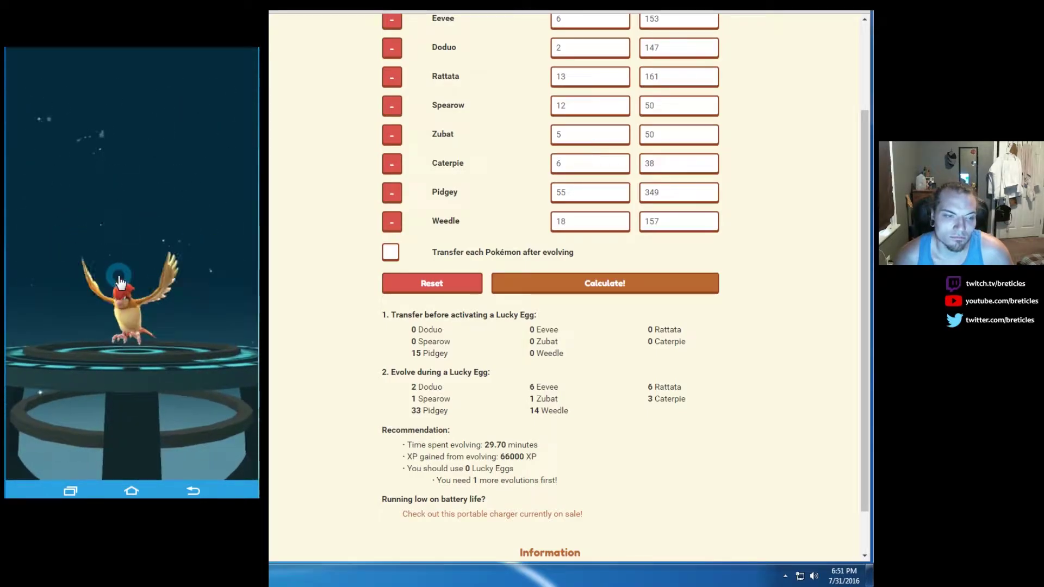
{"action": "left_click", "coordinate": [135, 452]}
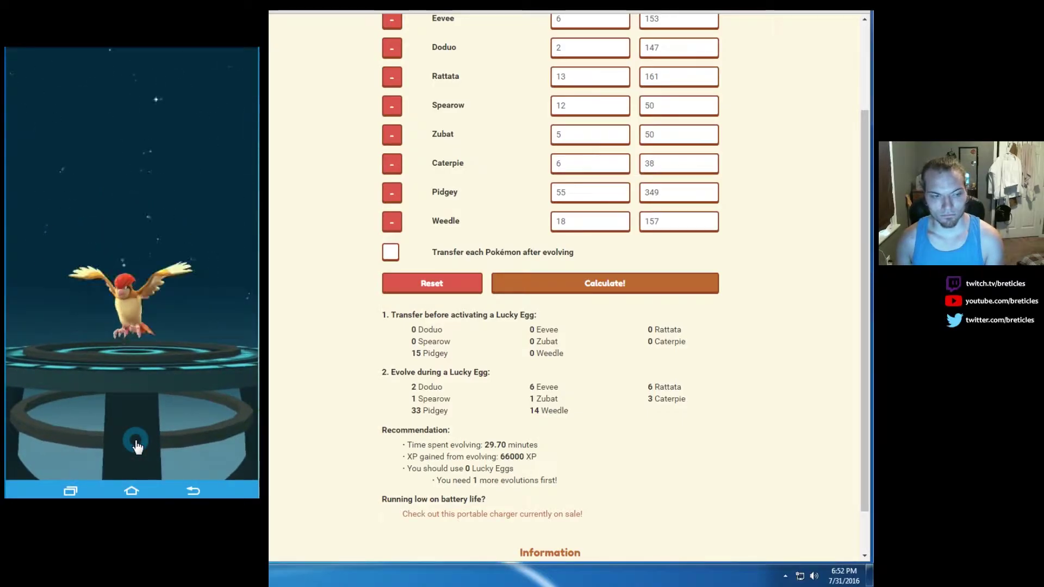
{"action": "left_click", "coordinate": [137, 445]}
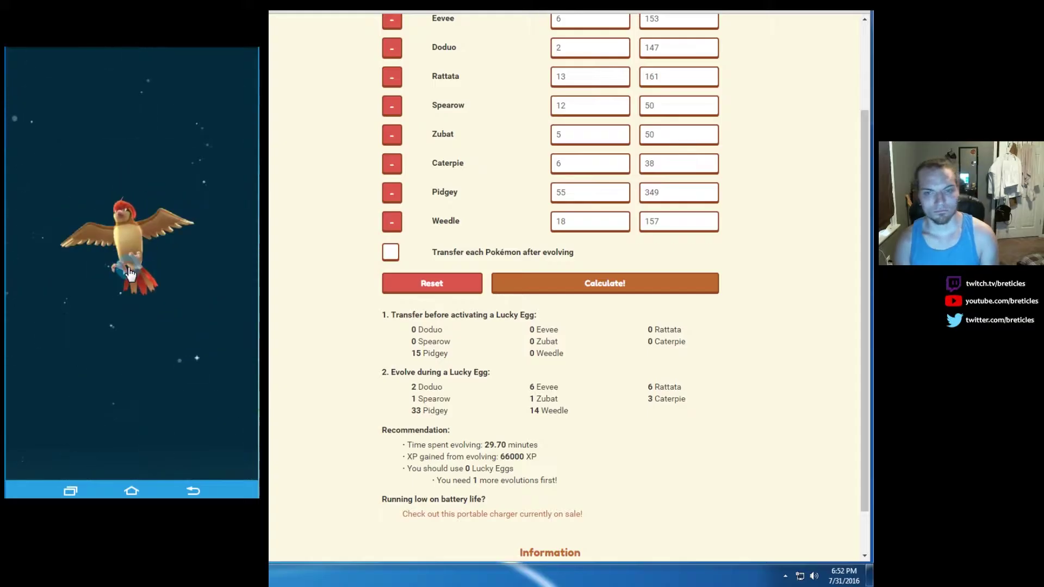
{"action": "left_click", "coordinate": [130, 272]}
Step: Evolve one more Pidgey into Pidgeotto, bringing Pidgey candy to 130
{"action": "left_click", "coordinate": [126, 430]}
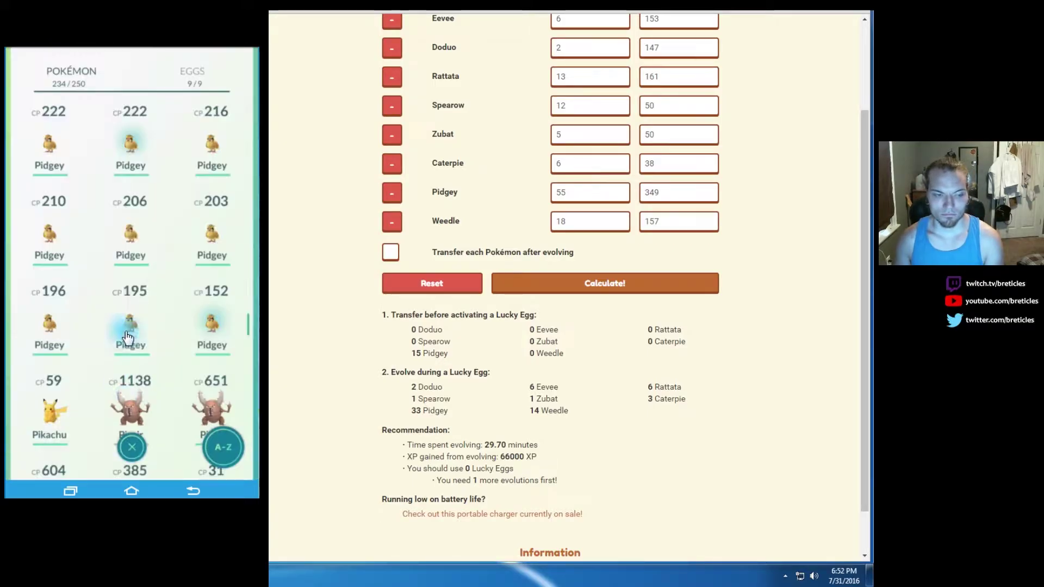
{"action": "left_click", "coordinate": [110, 272]}
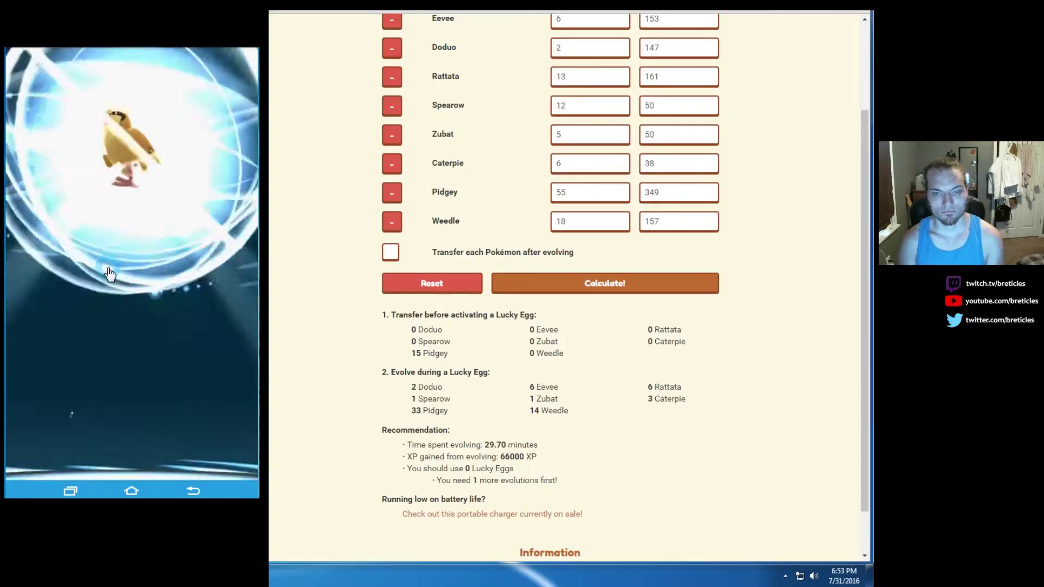
{"action": "left_click", "coordinate": [111, 272]}
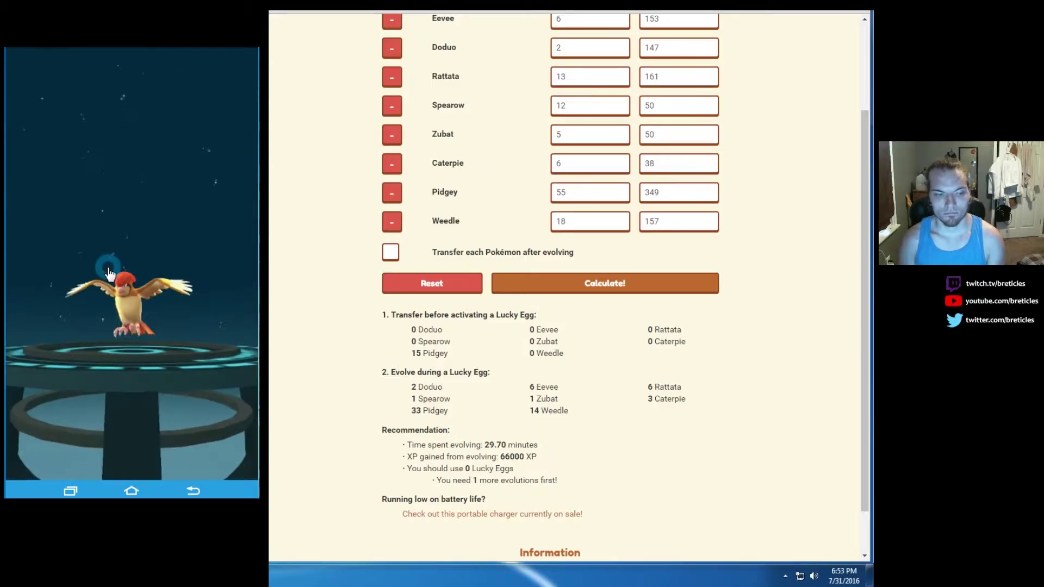
{"action": "left_click", "coordinate": [128, 453]}
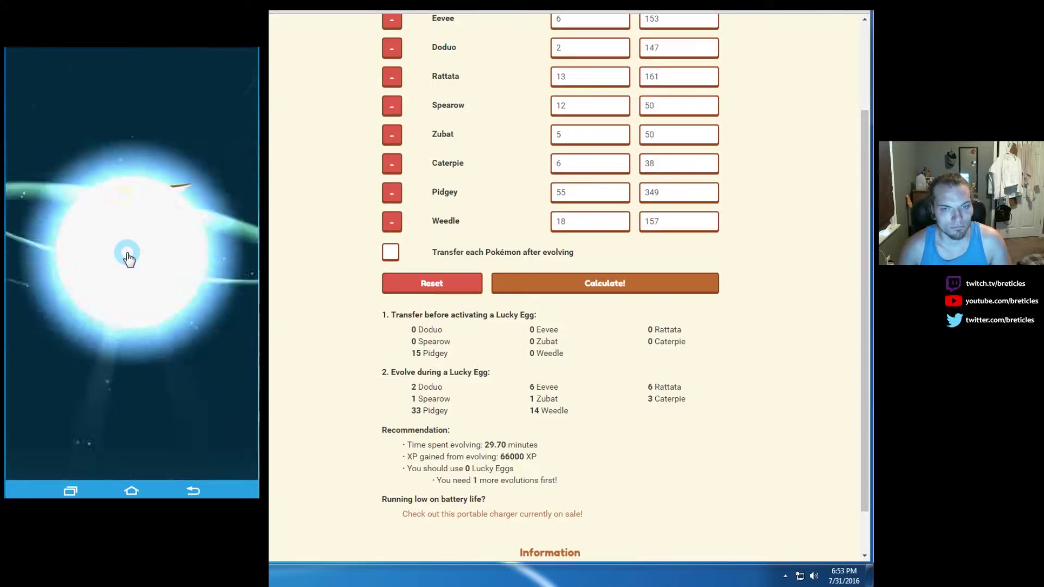
Step: Evolve the next two Pidgey in the list into Pidgeotto
{"action": "left_click", "coordinate": [128, 454]}
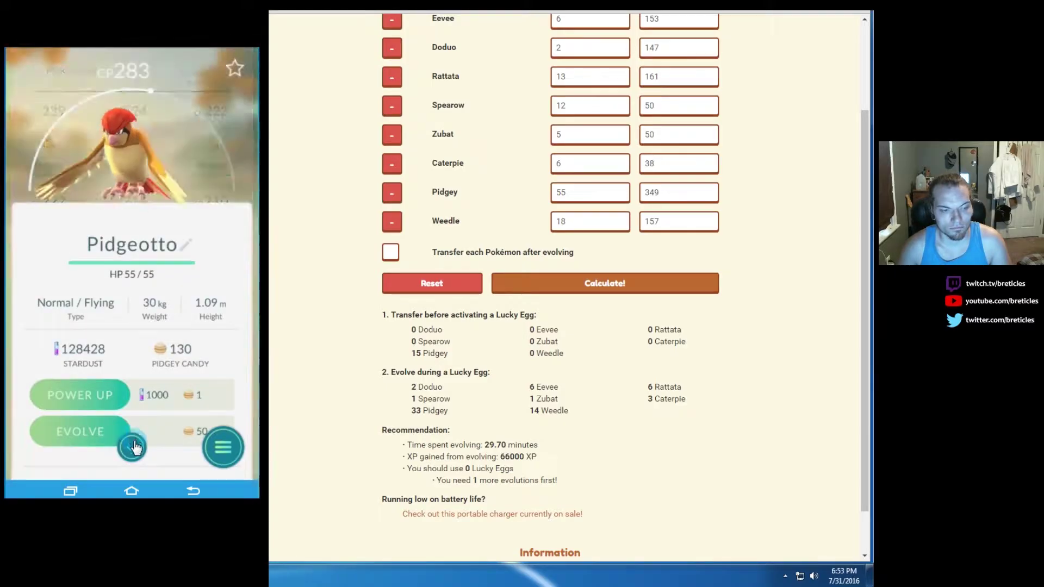
{"action": "left_click", "coordinate": [49, 204]}
{"action": "left_click", "coordinate": [108, 269]}
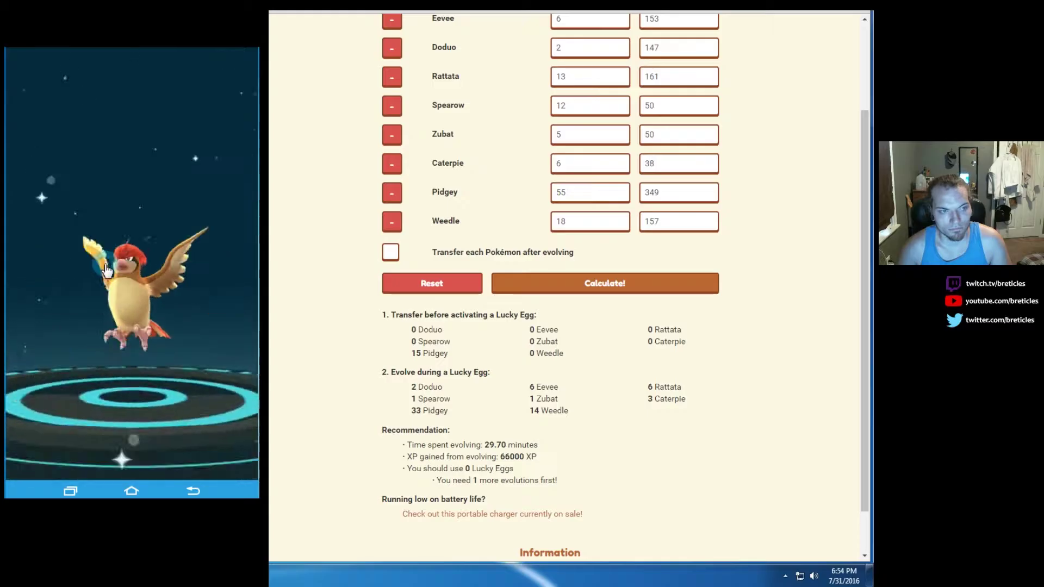
{"action": "left_click", "coordinate": [133, 441]}
{"action": "left_click", "coordinate": [49, 204]}
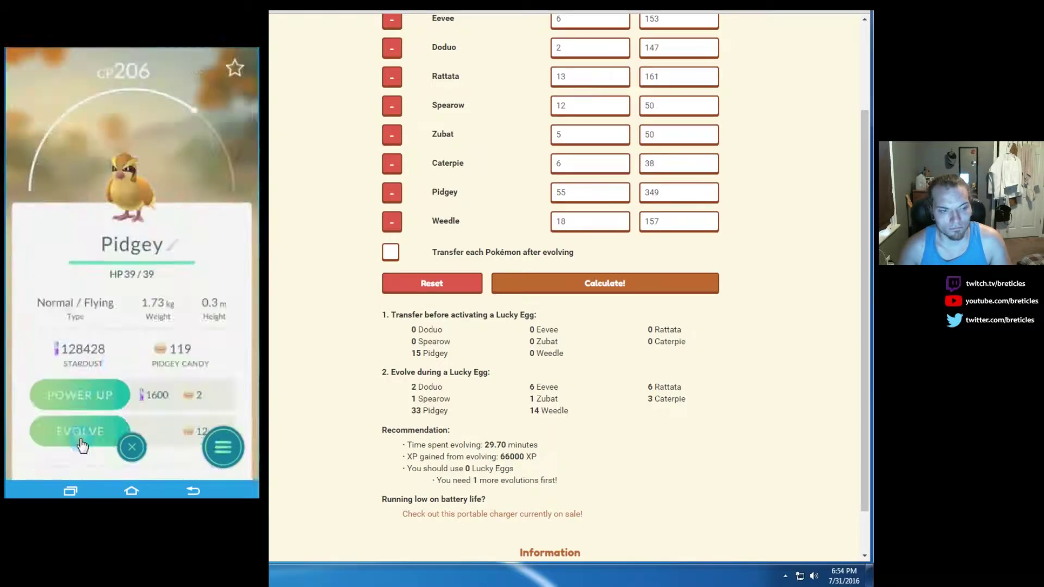
{"action": "left_click", "coordinate": [109, 269]}
{"action": "left_click", "coordinate": [128, 326]}
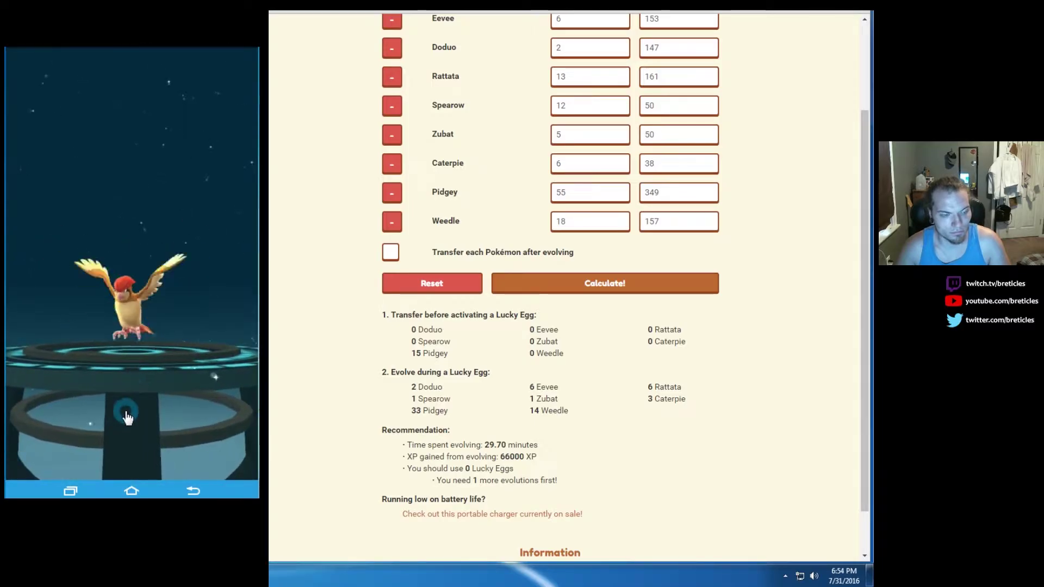
Step: Dismiss the result, evolve another Pidgey and return to the list
{"action": "left_click", "coordinate": [126, 416]}
{"action": "left_click", "coordinate": [132, 440]}
{"action": "left_click", "coordinate": [49, 204]}
{"action": "left_click", "coordinate": [109, 326]}
{"action": "left_click", "coordinate": [128, 302]}
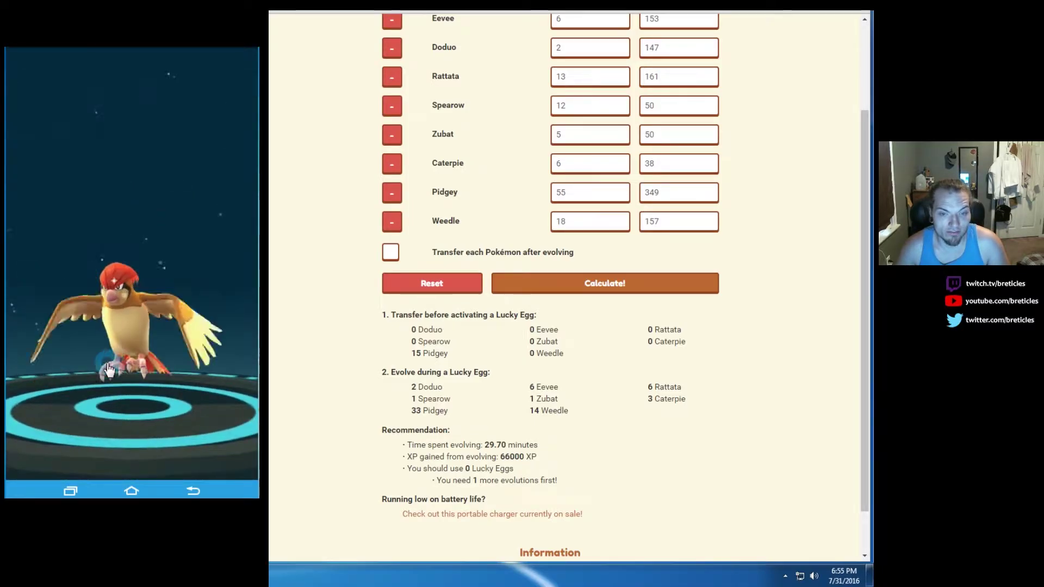
{"action": "left_click", "coordinate": [131, 335]}
{"action": "left_click", "coordinate": [128, 440]}
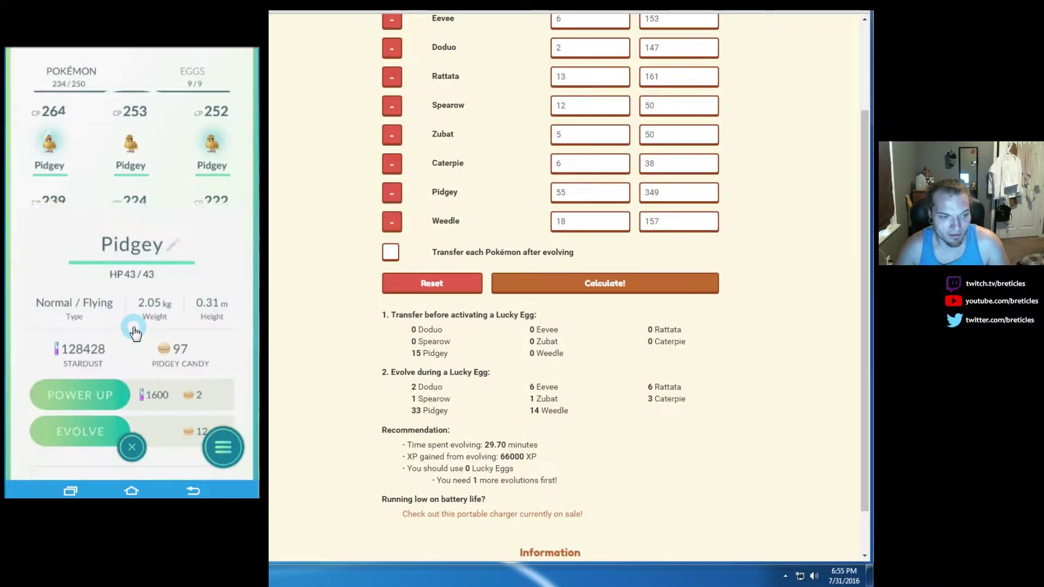
Step: Evolve two further Pidgey into Pidgeotto, finishing each animation
{"action": "left_click", "coordinate": [80, 431]}
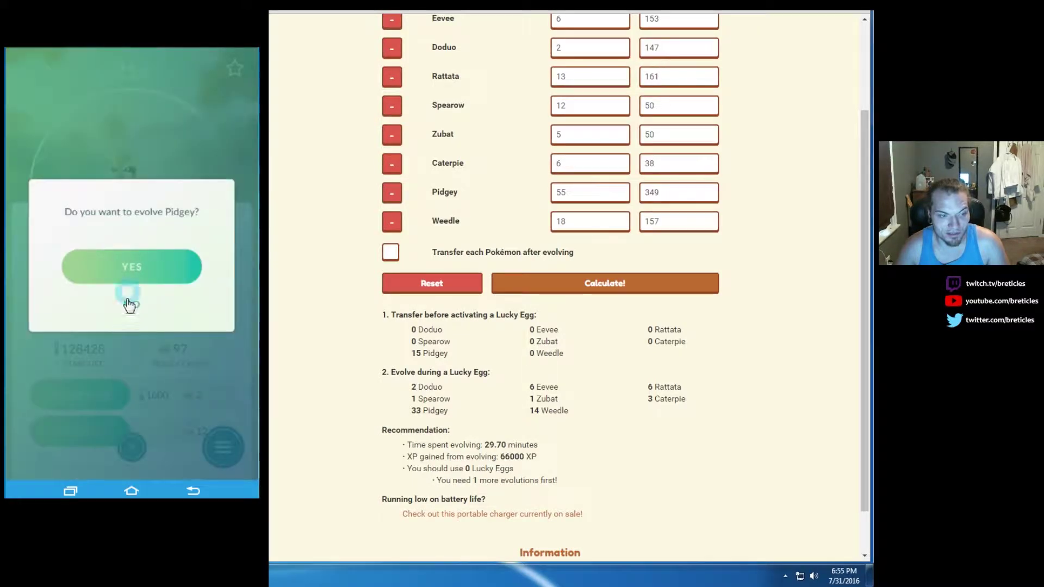
{"action": "left_click", "coordinate": [131, 269]}
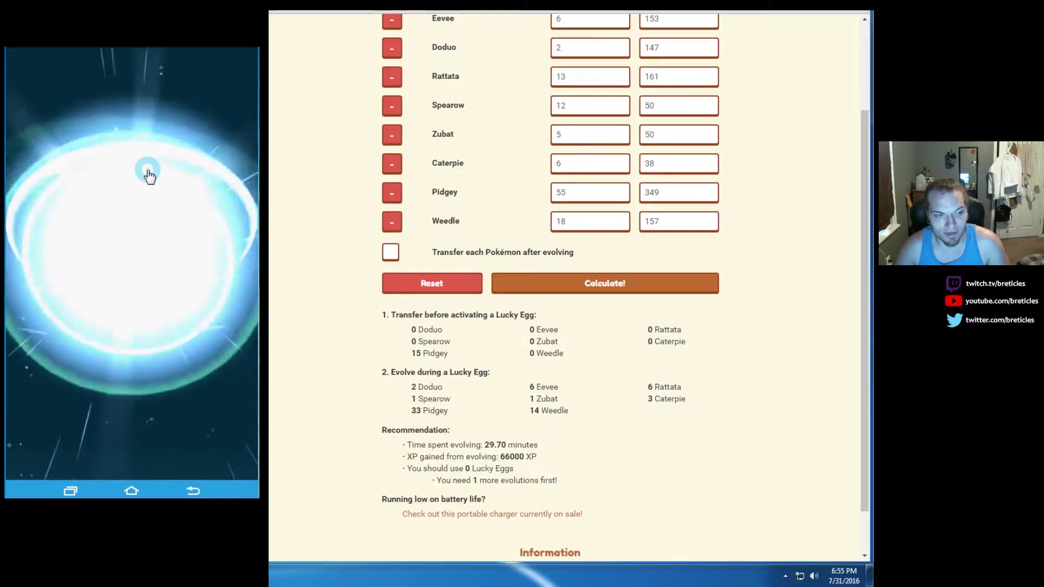
{"action": "left_click", "coordinate": [150, 174]}
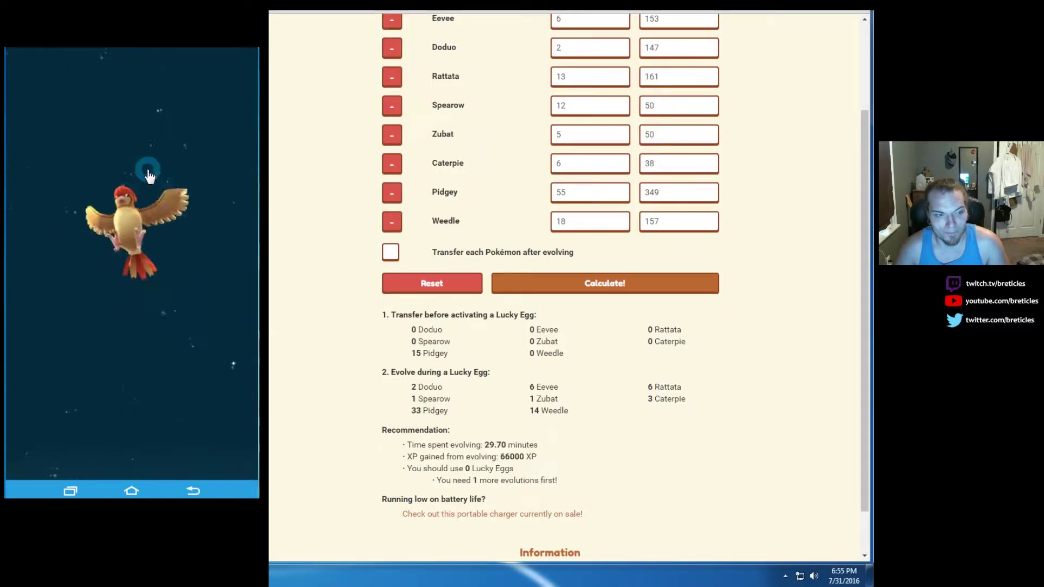
{"action": "left_click", "coordinate": [133, 339]}
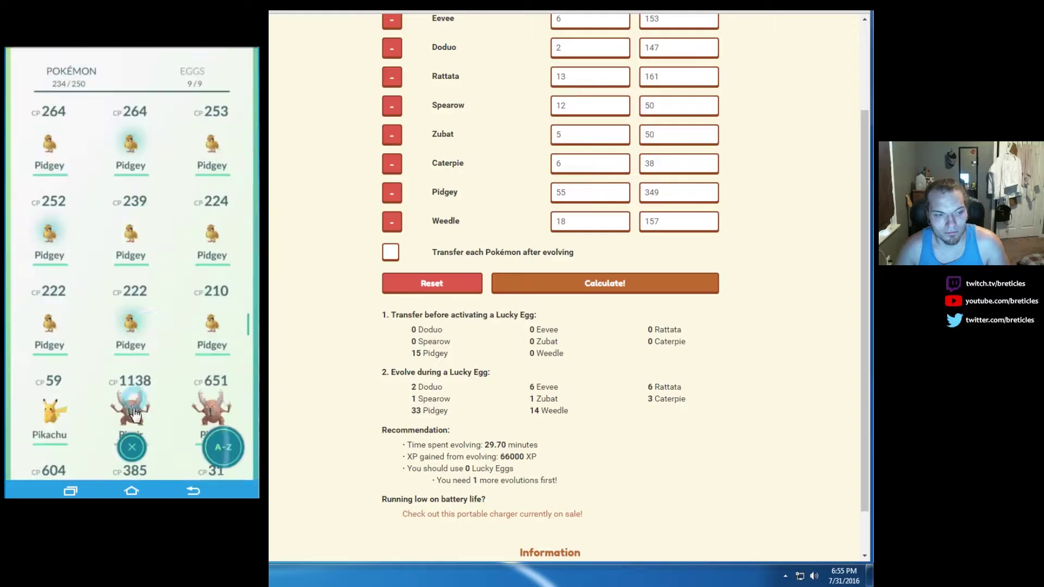
{"action": "left_click", "coordinate": [138, 269]}
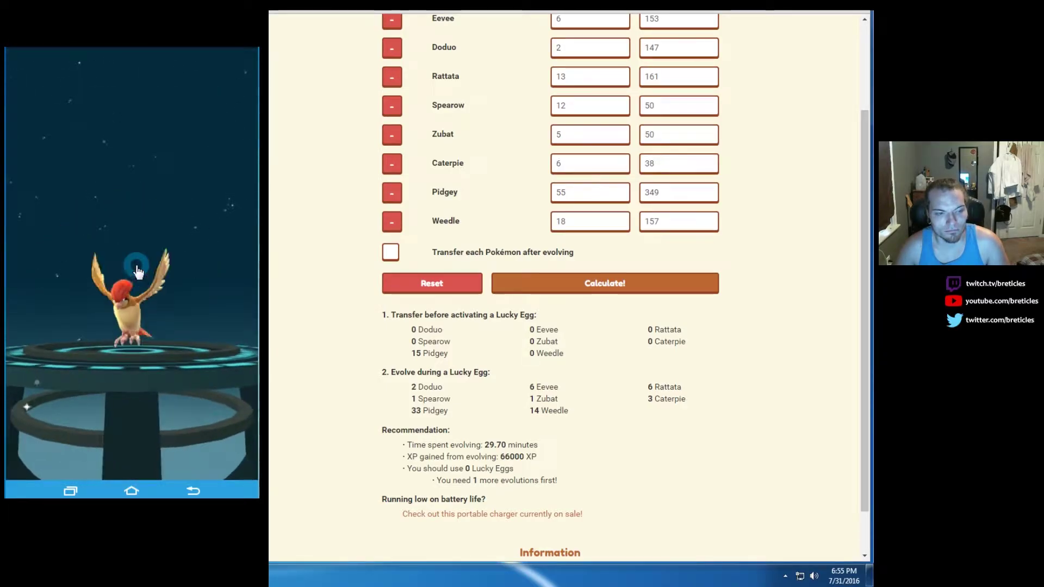
Step: Evolve the CP 210 Pidgey and the next one into Pidgeotto
{"action": "left_click", "coordinate": [132, 447]}
{"action": "left_click", "coordinate": [205, 334]}
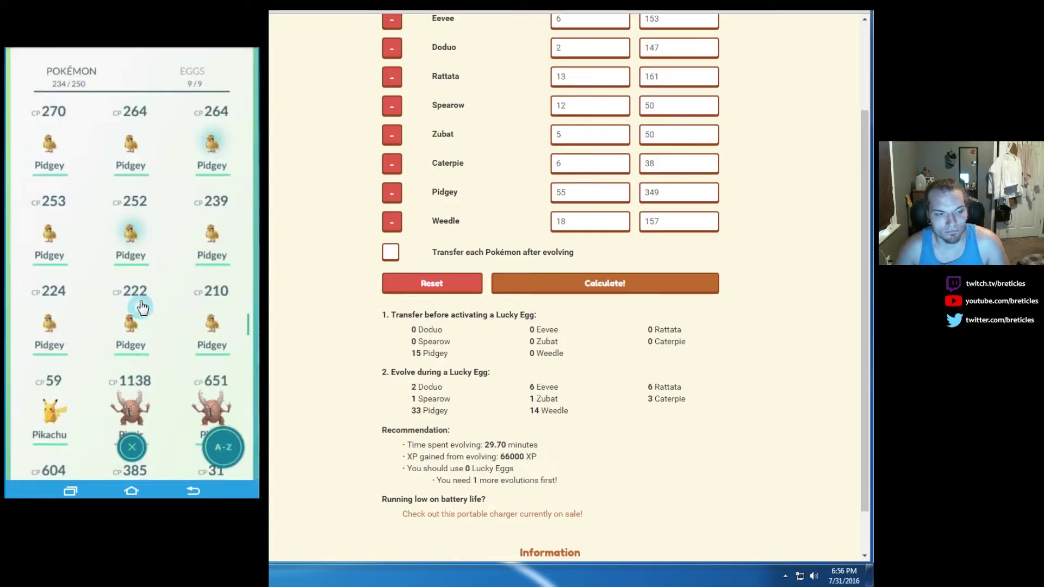
{"action": "left_click", "coordinate": [75, 439]}
{"action": "left_click", "coordinate": [143, 263]}
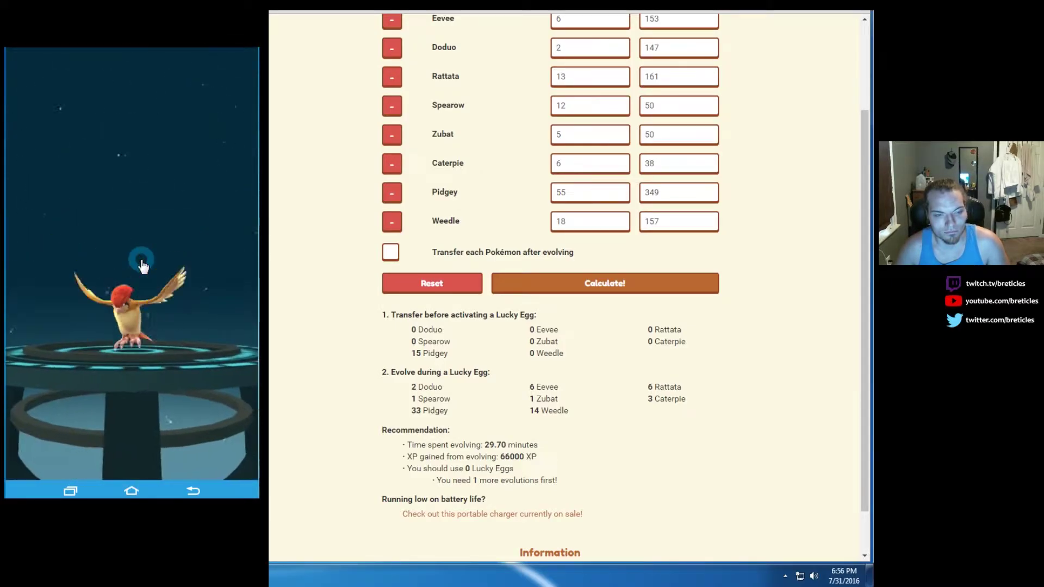
{"action": "left_click", "coordinate": [143, 263]}
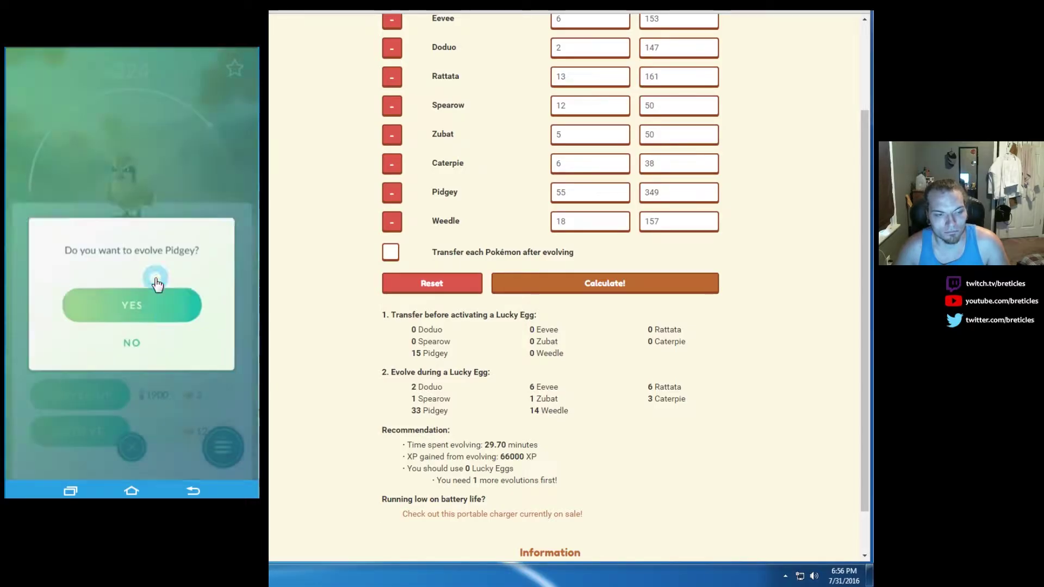
{"action": "left_click", "coordinate": [157, 282]}
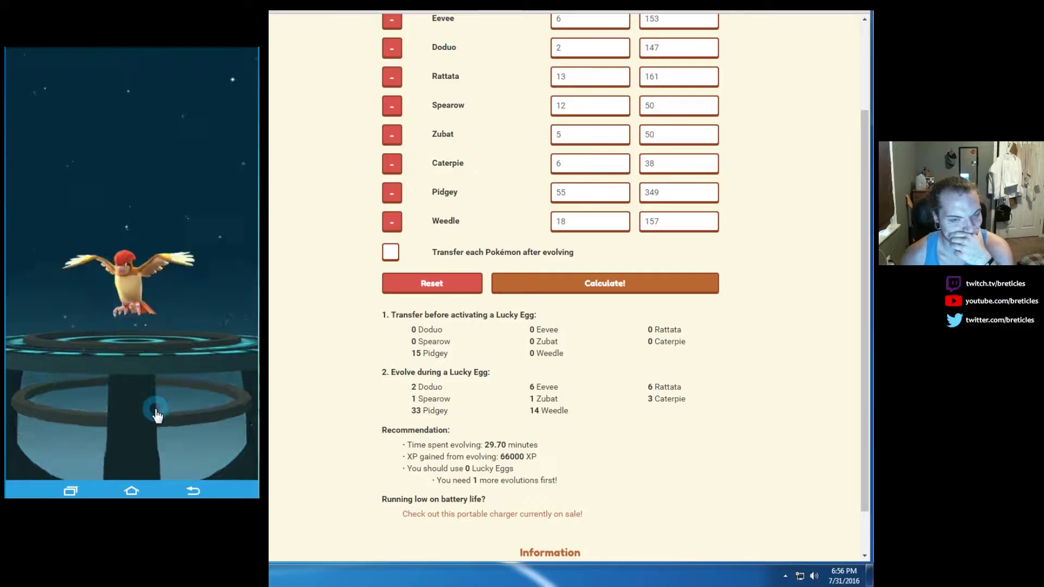
Step: Evolve two more Pidgey and highlight the 14 Weedle count in the calculator
{"action": "left_click", "coordinate": [143, 323]}
{"action": "left_click", "coordinate": [133, 433]}
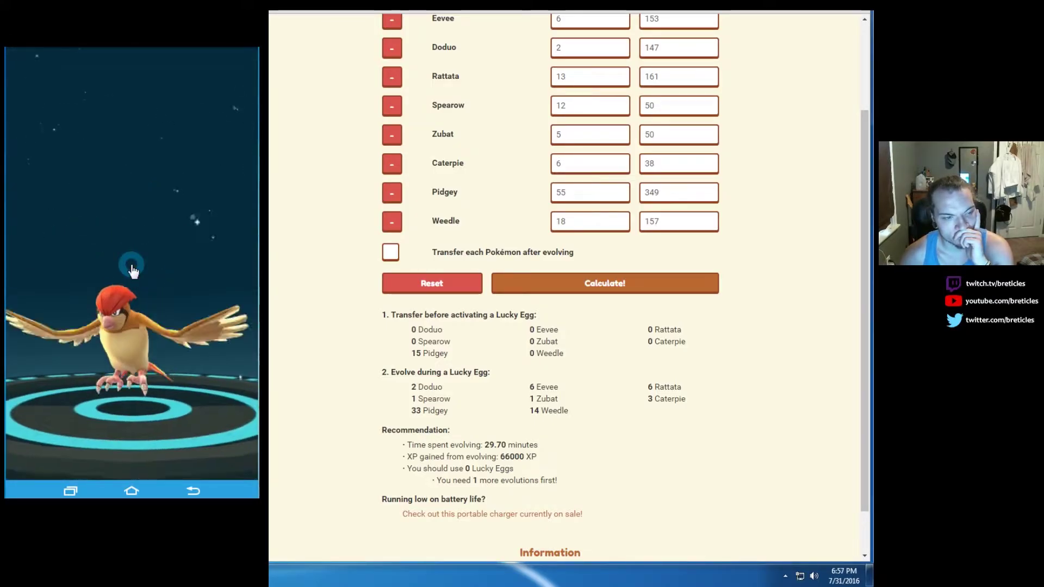
{"action": "left_click", "coordinate": [133, 270]}
{"action": "left_click", "coordinate": [133, 322]}
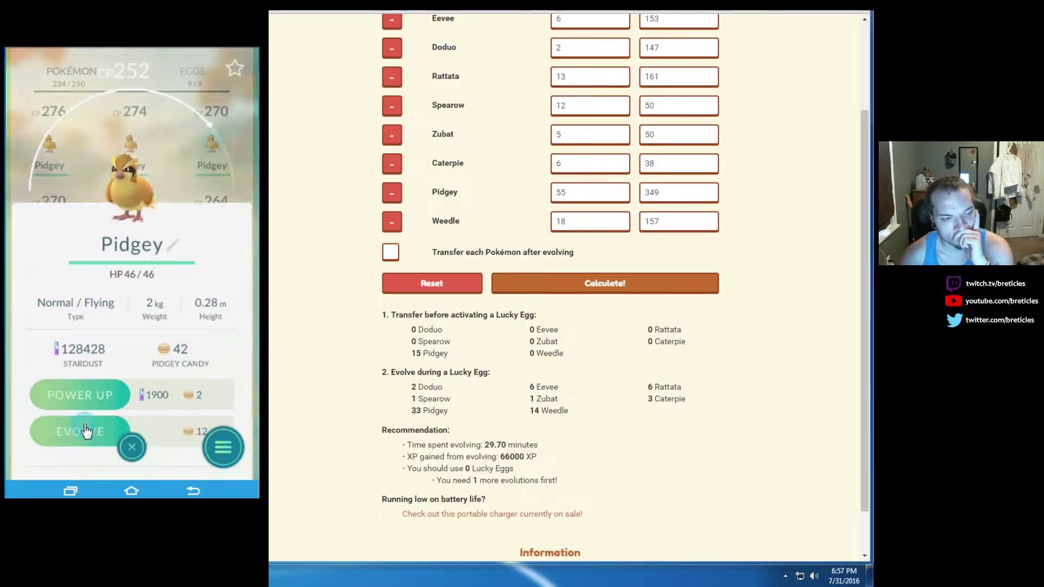
{"action": "left_click", "coordinate": [133, 433]}
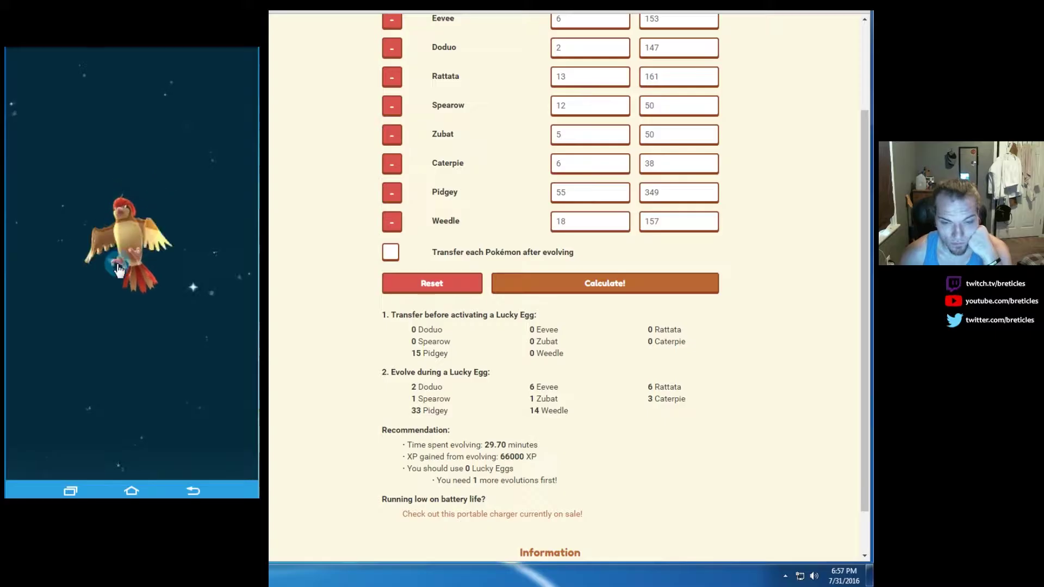
{"action": "left_click_drag", "start_coordinate": [570, 411], "coordinate": [556, 410]}
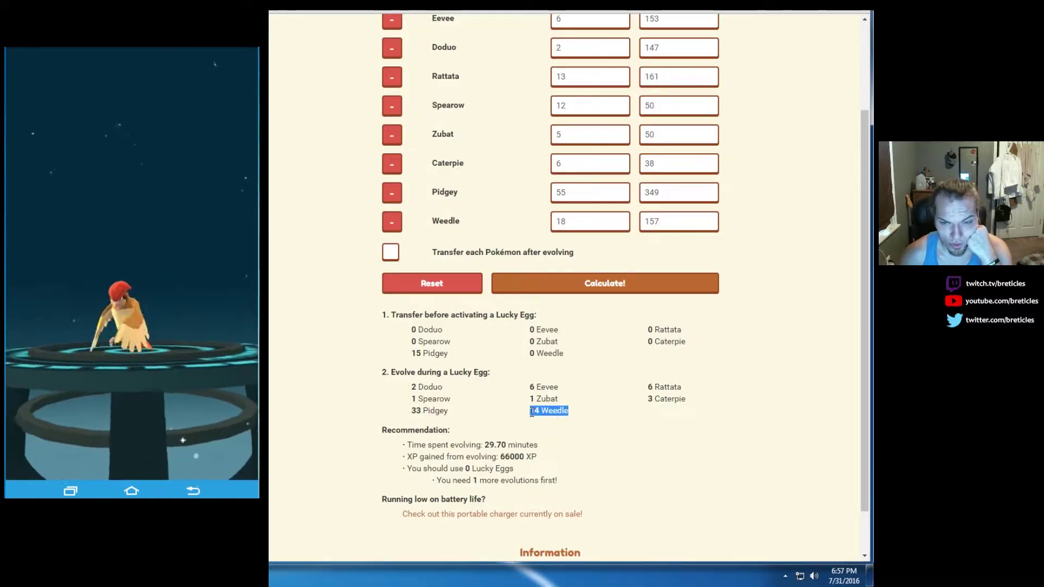
Step: Evolve the last Pidgey pair, leaving 9 Pidgey candy
{"action": "left_click", "coordinate": [131, 408]}
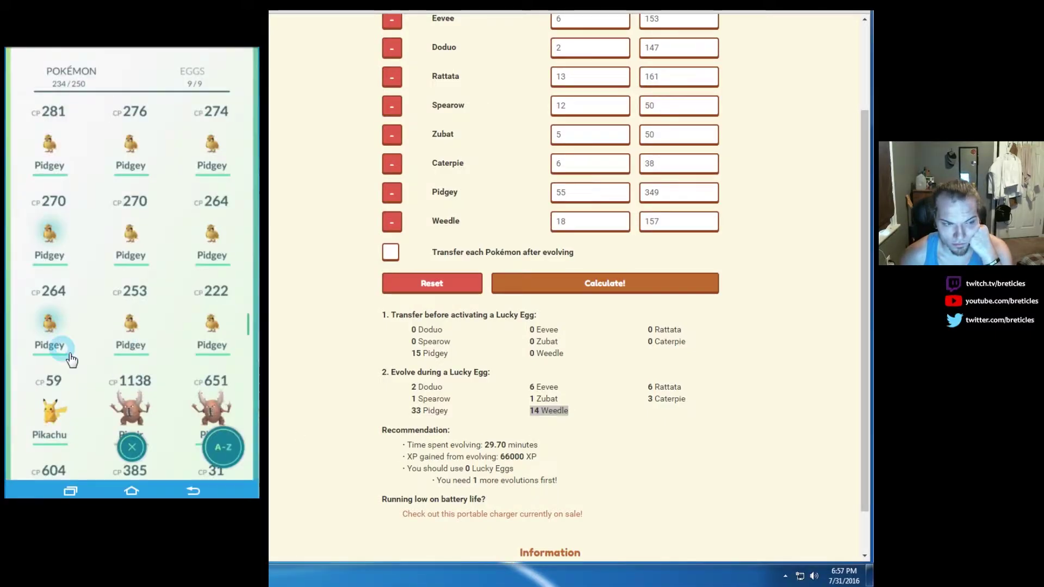
{"action": "left_click", "coordinate": [168, 273]}
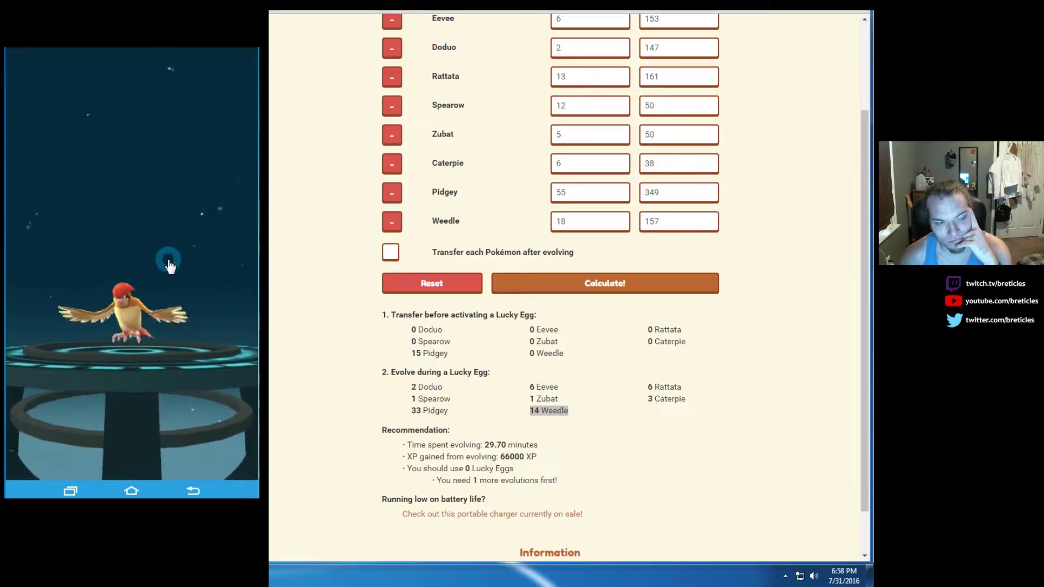
{"action": "left_click", "coordinate": [98, 432]}
{"action": "left_click", "coordinate": [116, 271]}
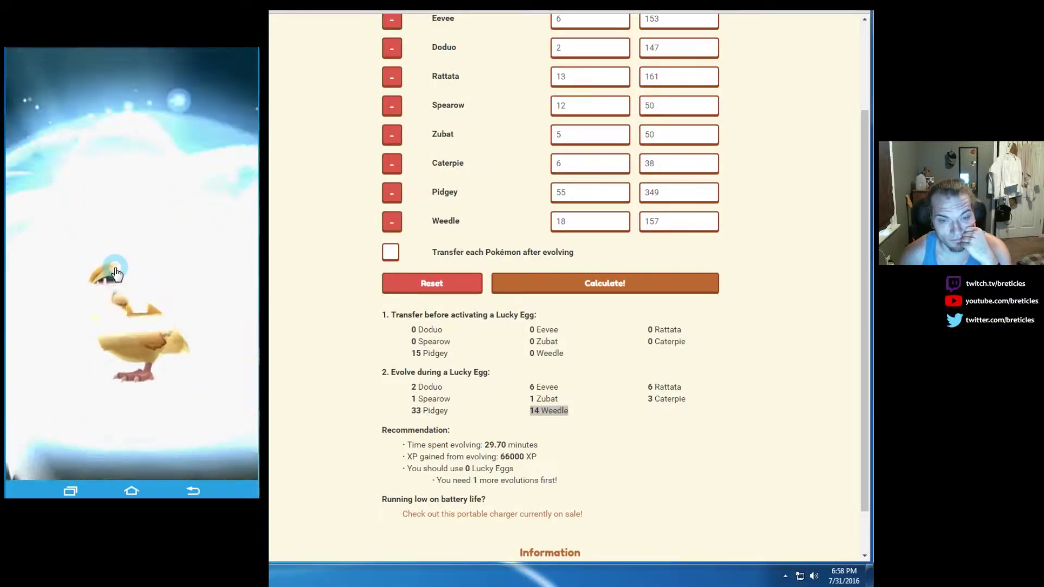
Step: Highlight the 33 evolve and 15 transfer Pidgey counts, then return to the collection
{"action": "left_click_drag", "start_coordinate": [410, 410], "coordinate": [449, 410]}
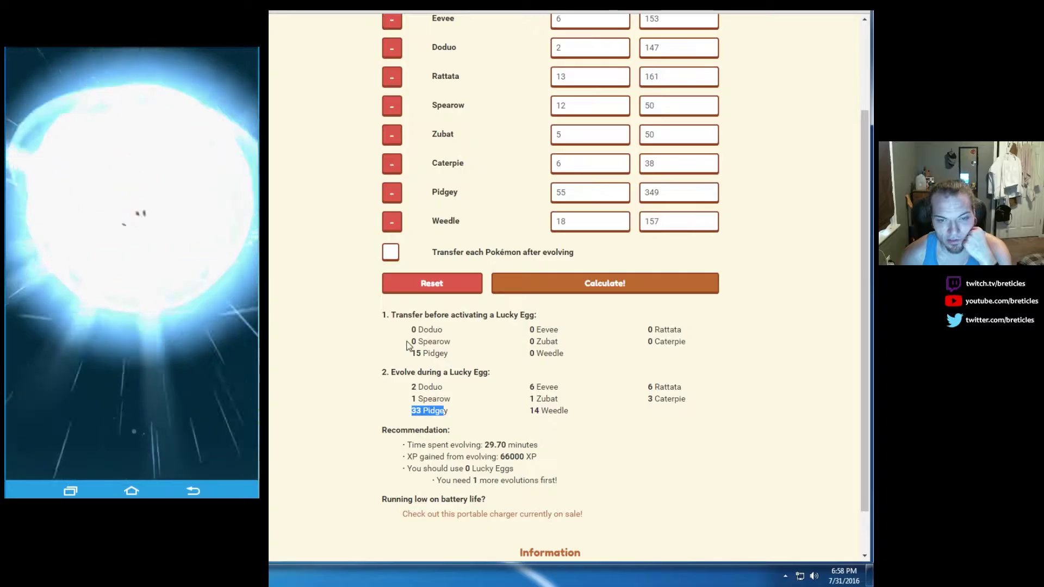
{"action": "left_click", "coordinate": [413, 355]}
{"action": "left_click_drag", "start_coordinate": [412, 354], "coordinate": [447, 353]}
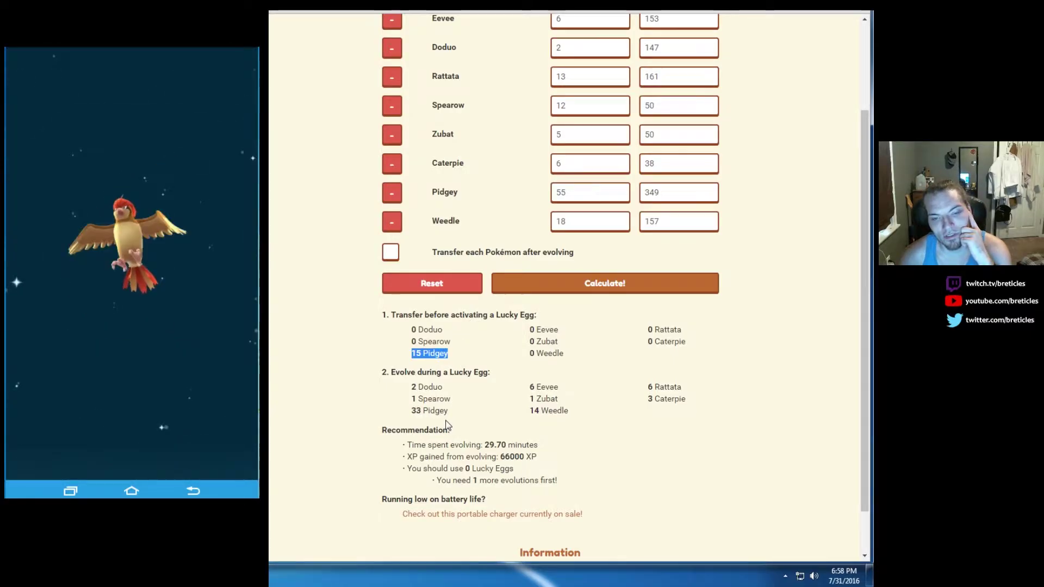
{"action": "left_click", "coordinate": [447, 422]}
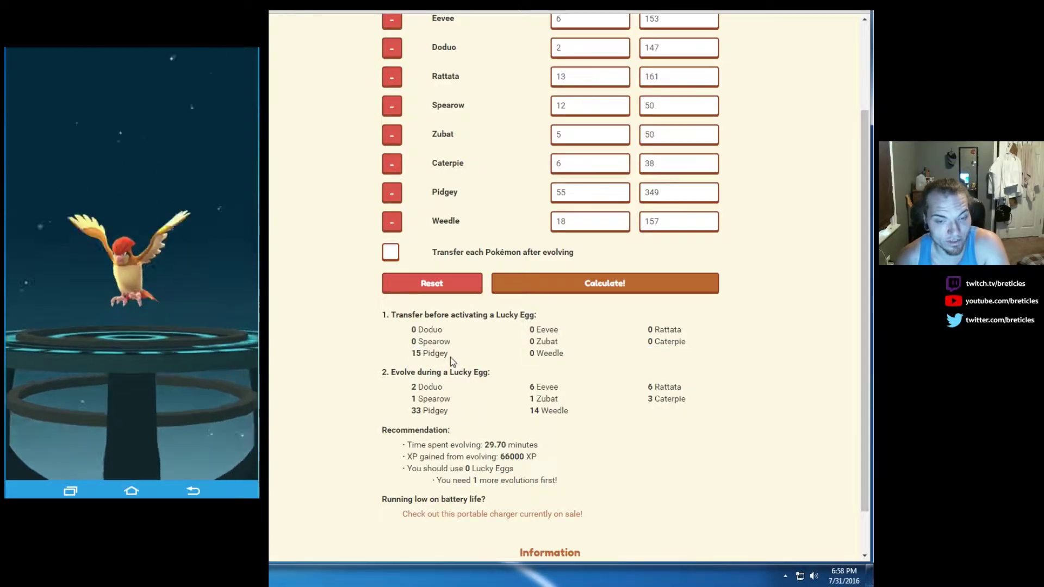
{"action": "left_click", "coordinate": [132, 448]}
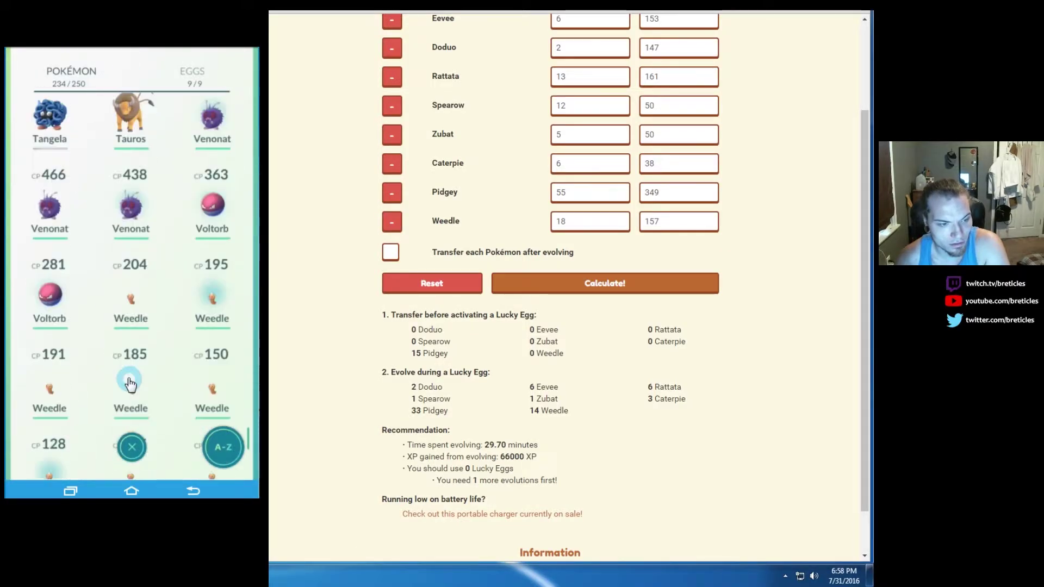
Step: Evolve the first two Weedles into Kakuna, confirming YES and closing each result
{"action": "left_click", "coordinate": [131, 382]}
{"action": "left_click", "coordinate": [82, 431]}
{"action": "left_click", "coordinate": [122, 275]}
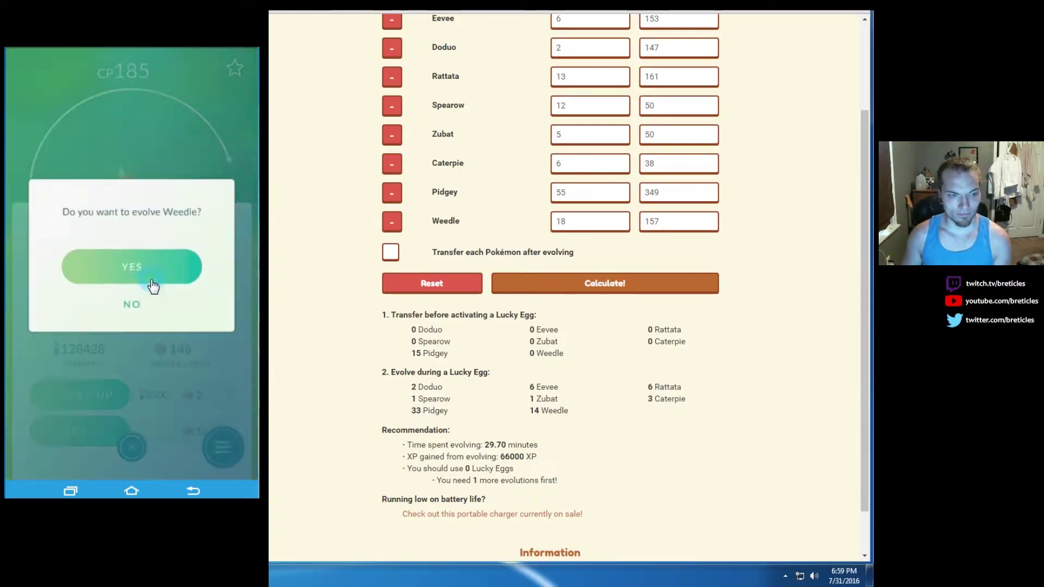
{"action": "left_click", "coordinate": [153, 277]}
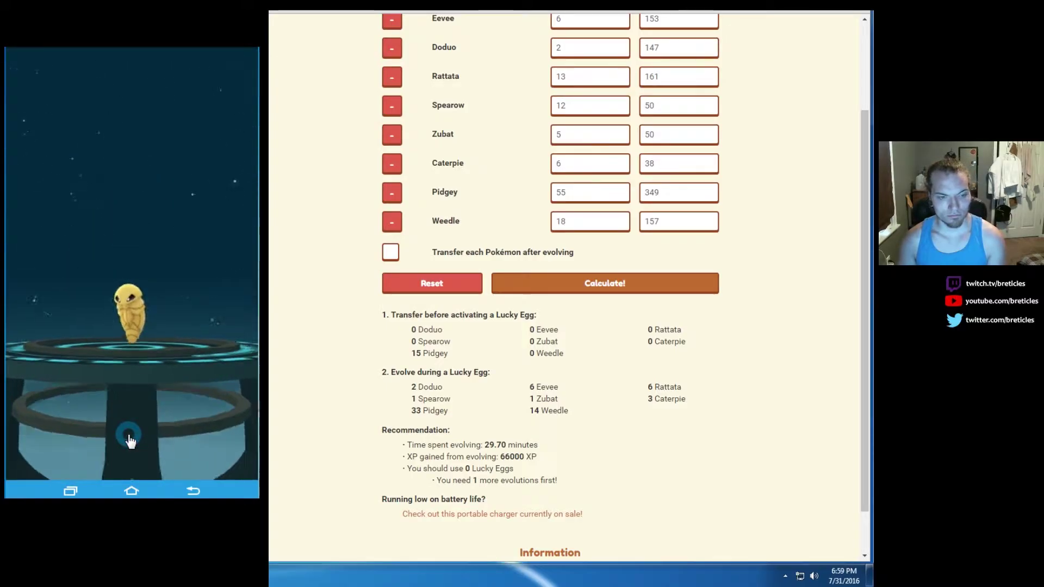
{"action": "left_click", "coordinate": [130, 438]}
{"action": "left_click", "coordinate": [131, 326]}
{"action": "left_click", "coordinate": [105, 436]}
{"action": "left_click", "coordinate": [130, 275]}
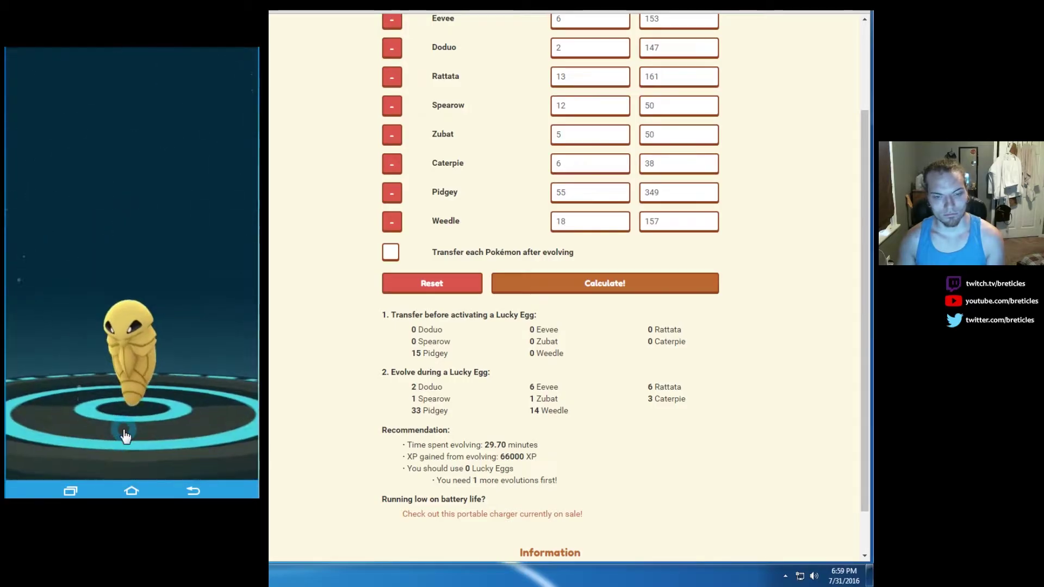
Step: Evolve two more Weedles into Kakuna, dismissing each Kakuna result screen
{"action": "left_click", "coordinate": [123, 432]}
{"action": "left_click", "coordinate": [130, 326]}
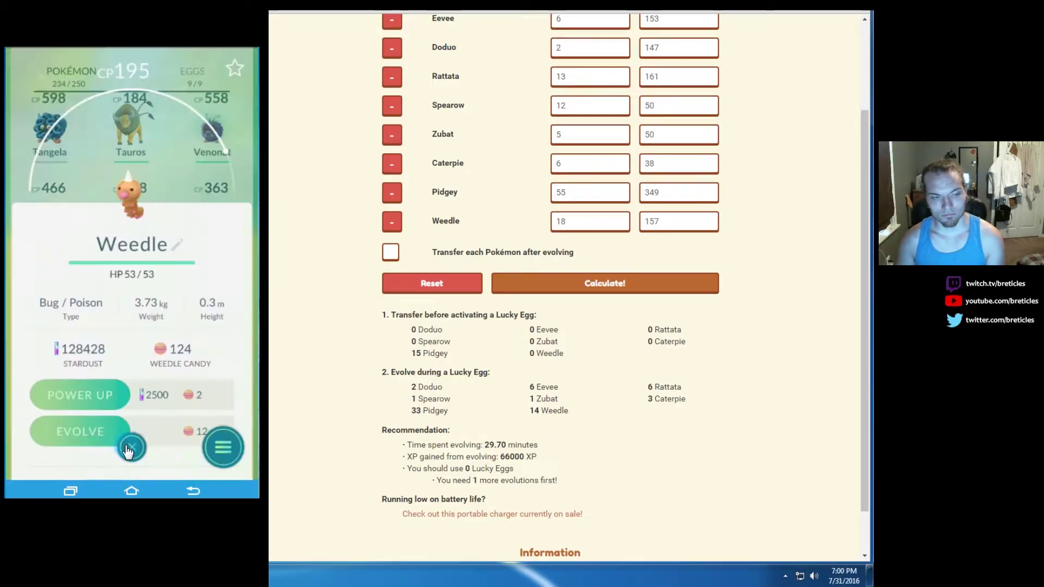
{"action": "left_click", "coordinate": [82, 436]}
{"action": "left_click", "coordinate": [135, 277]}
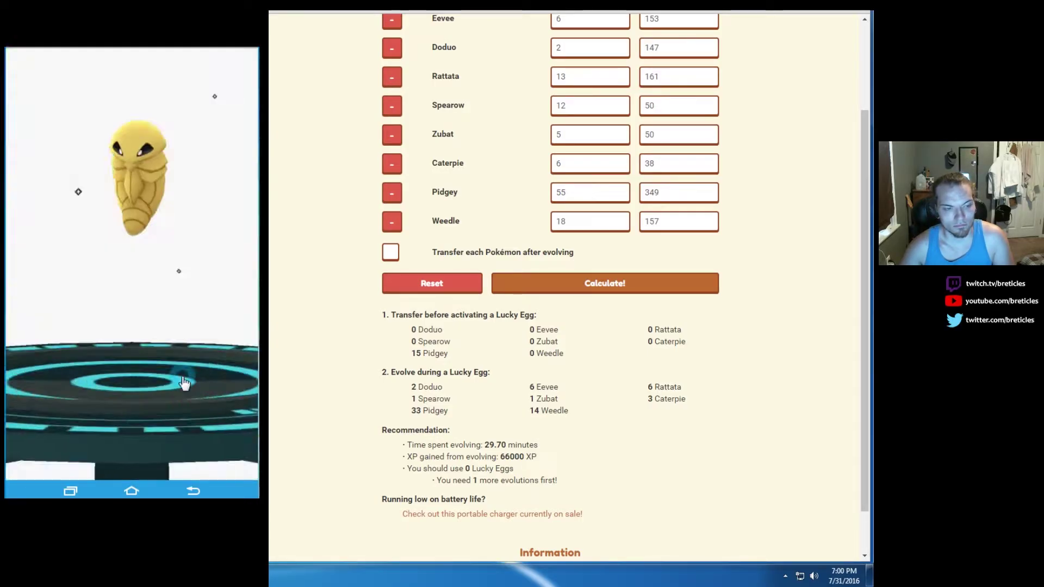
{"action": "left_click", "coordinate": [131, 447]}
{"action": "left_click", "coordinate": [88, 450]}
{"action": "left_click", "coordinate": [80, 430]}
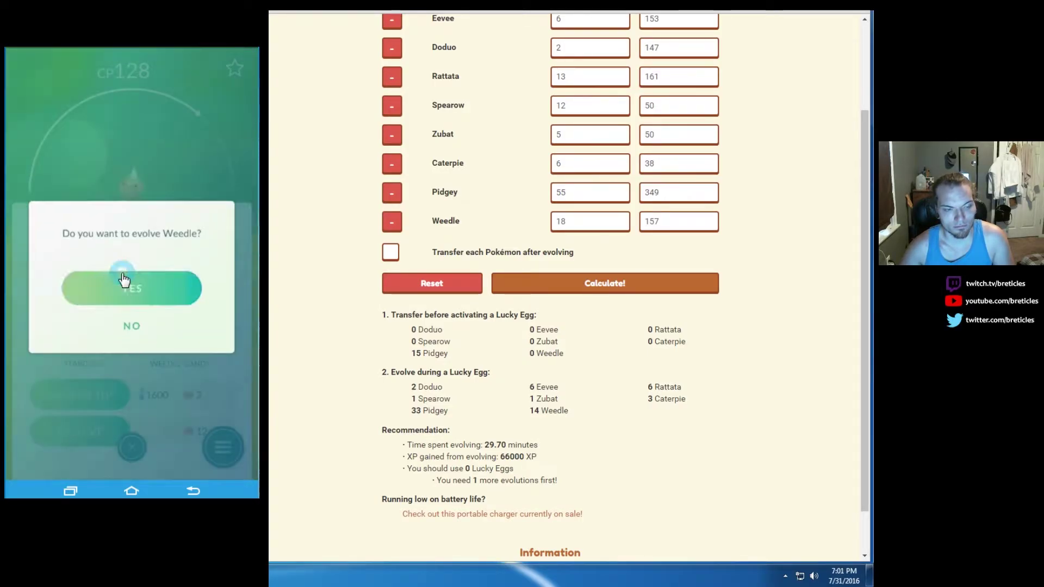
{"action": "left_click", "coordinate": [131, 284]}
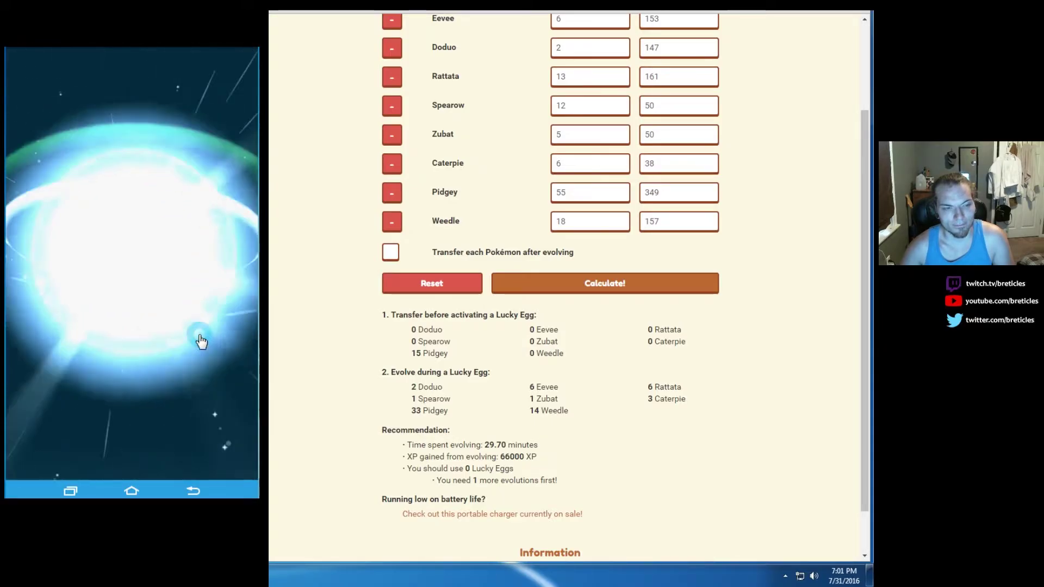
{"action": "left_click", "coordinate": [202, 338]}
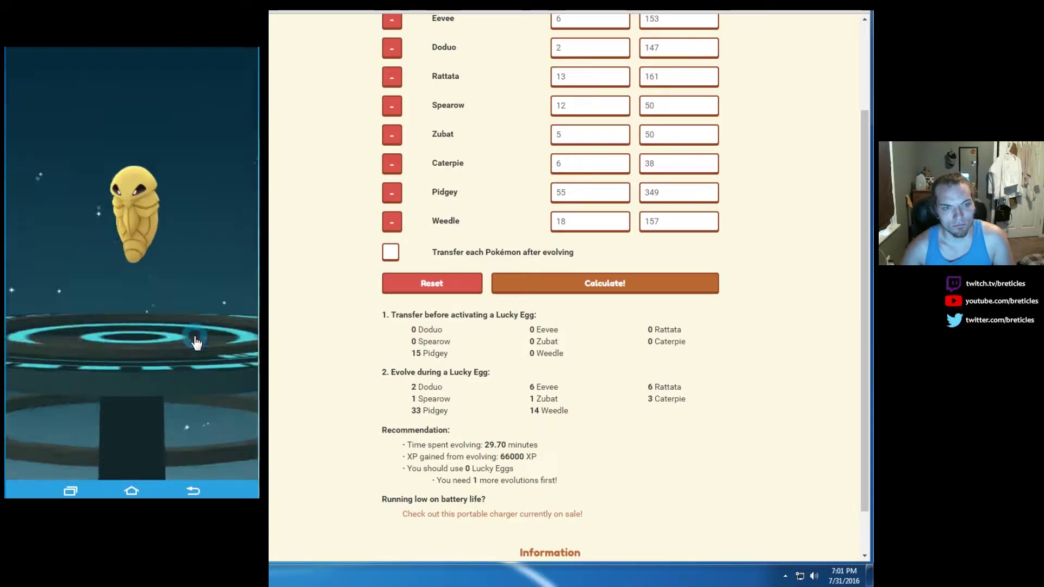
Step: Evolve another pair of Weedles into Kakuna and close their result pages
{"action": "left_click", "coordinate": [213, 403]}
{"action": "left_click", "coordinate": [131, 284]}
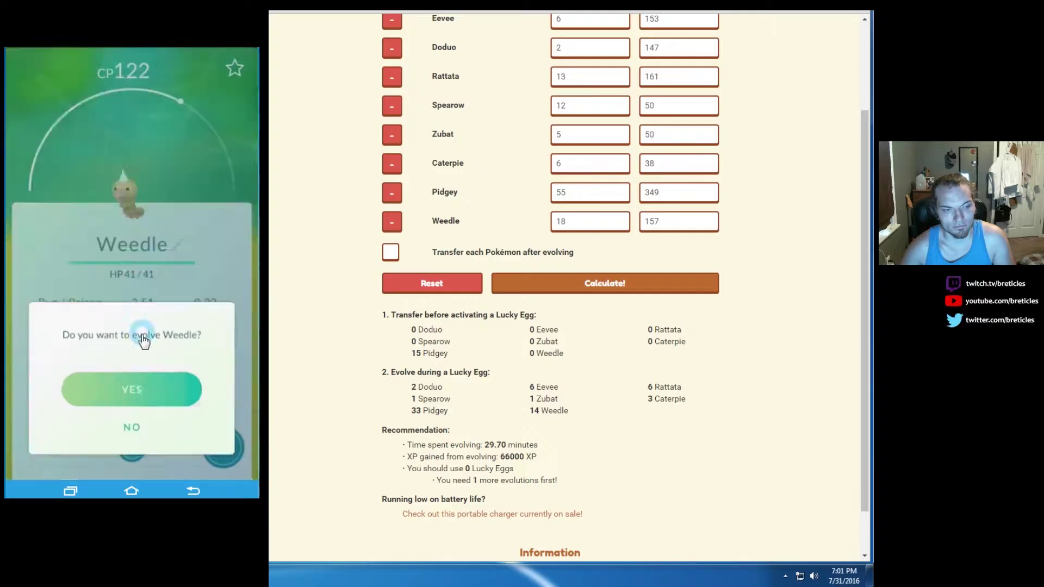
{"action": "left_click", "coordinate": [131, 381]}
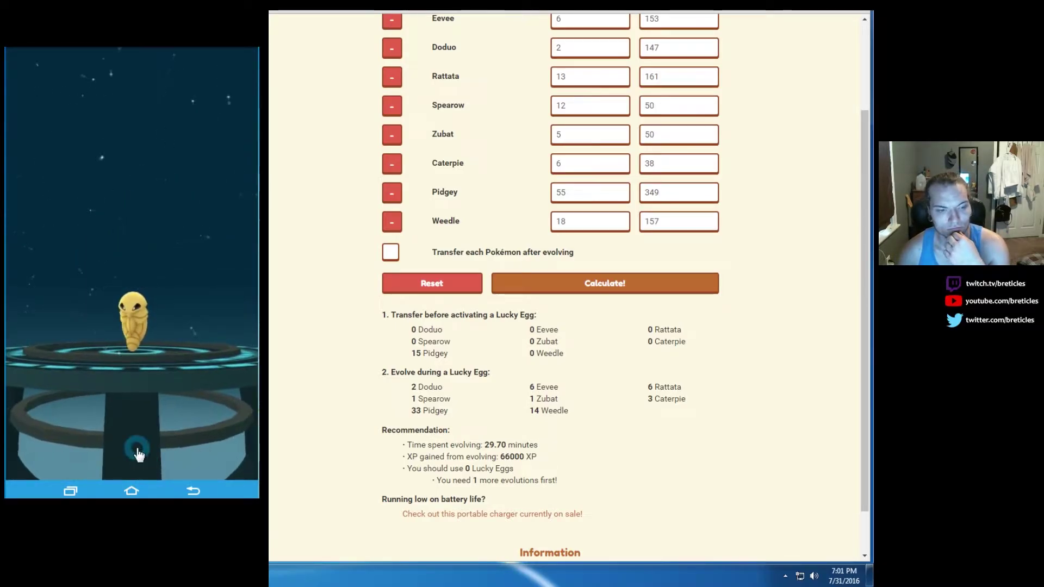
{"action": "left_click", "coordinate": [137, 450]}
{"action": "left_click", "coordinate": [80, 432]}
{"action": "left_click", "coordinate": [132, 343]}
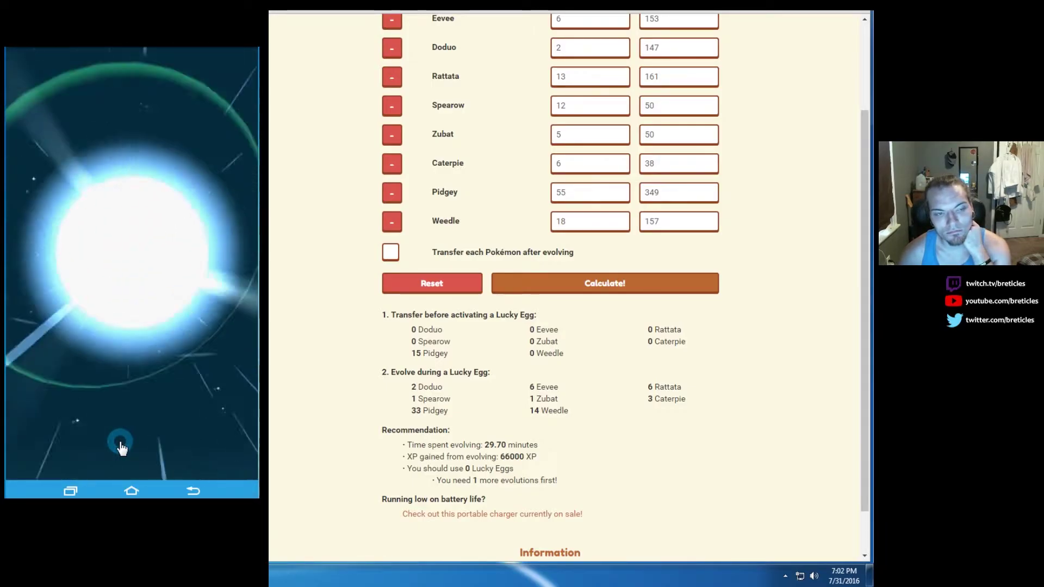
{"action": "left_click", "coordinate": [134, 446]}
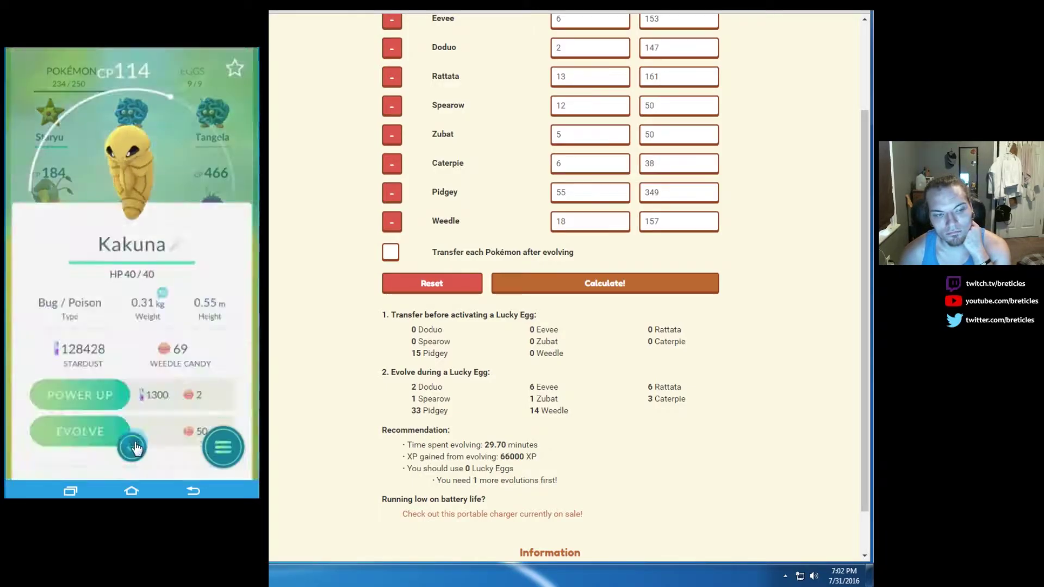
Step: Evolve the last three Weedles of the batch into Kakuna and return to the collection
{"action": "left_click", "coordinate": [49, 404]}
{"action": "left_click", "coordinate": [131, 342]}
{"action": "left_click", "coordinate": [115, 277]}
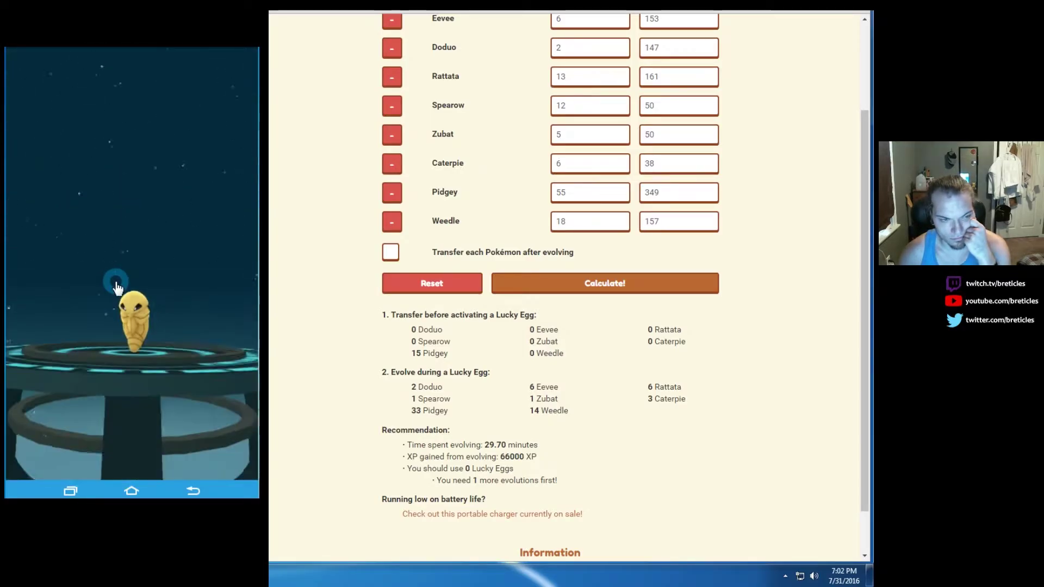
{"action": "left_click", "coordinate": [143, 404]}
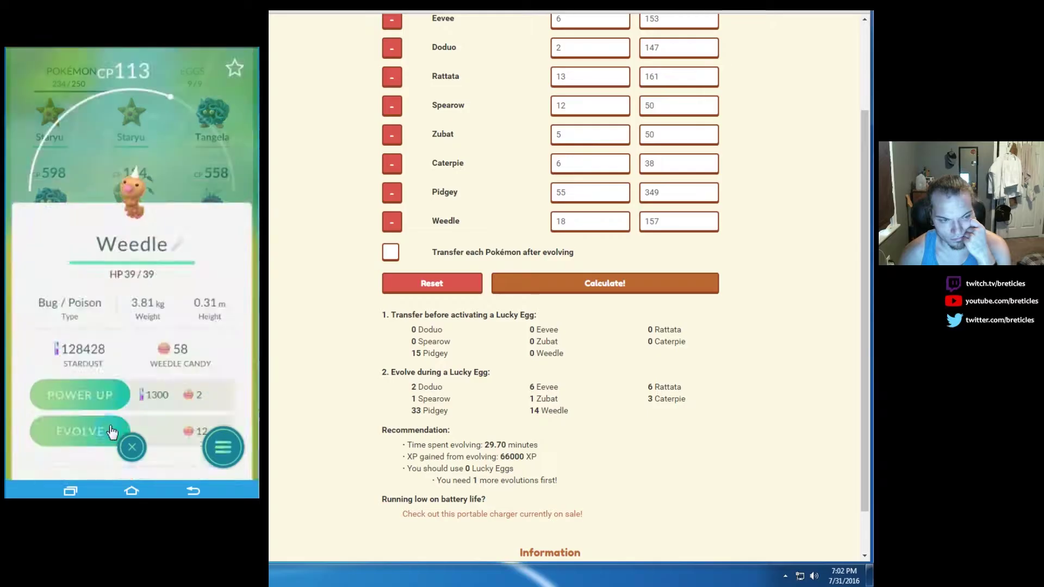
{"action": "left_click", "coordinate": [112, 431]}
{"action": "left_click", "coordinate": [140, 292]}
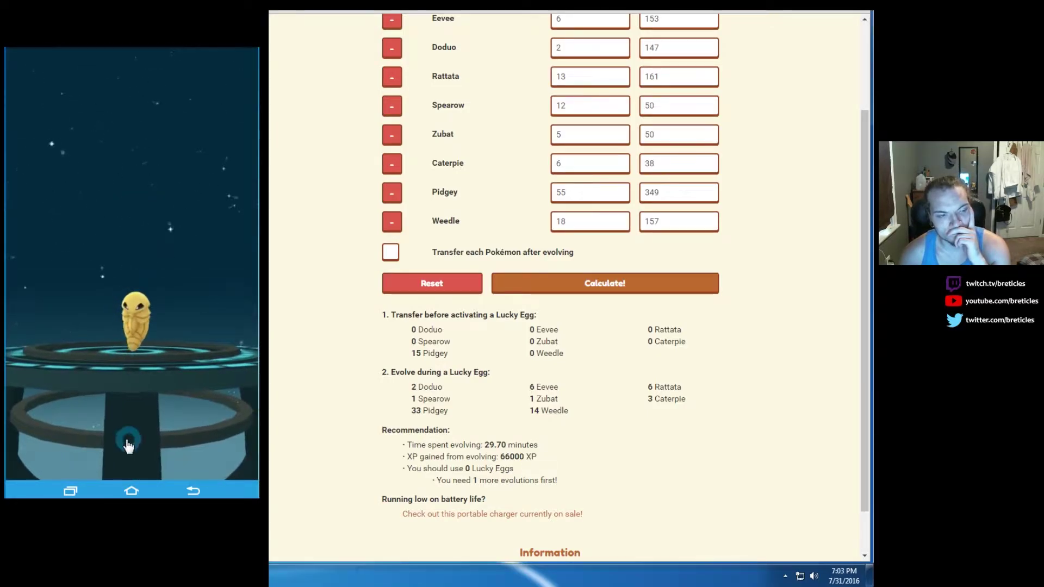
{"action": "left_click", "coordinate": [204, 398]}
{"action": "left_click", "coordinate": [165, 282]}
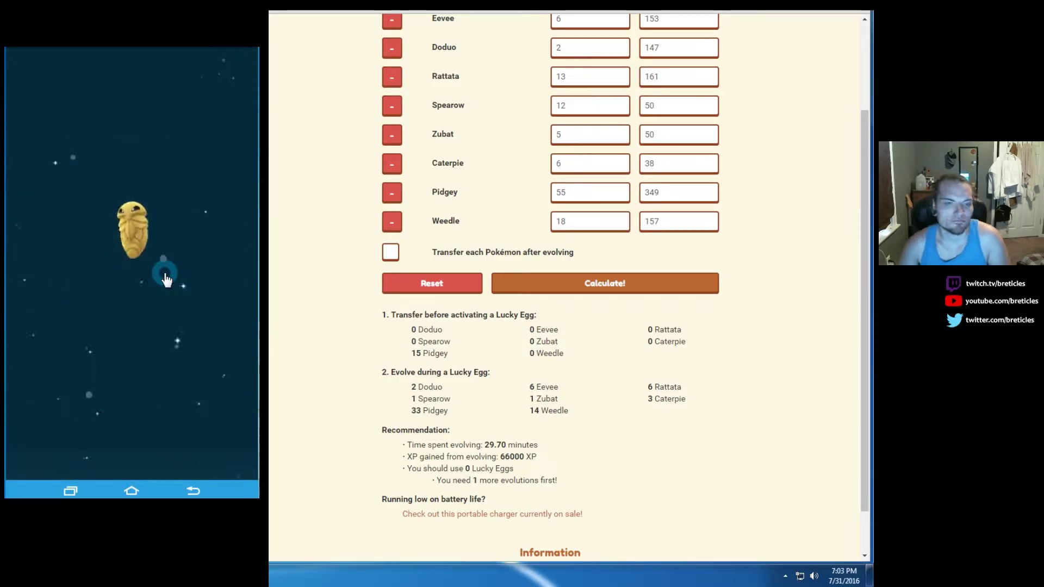
{"action": "left_click", "coordinate": [134, 446]}
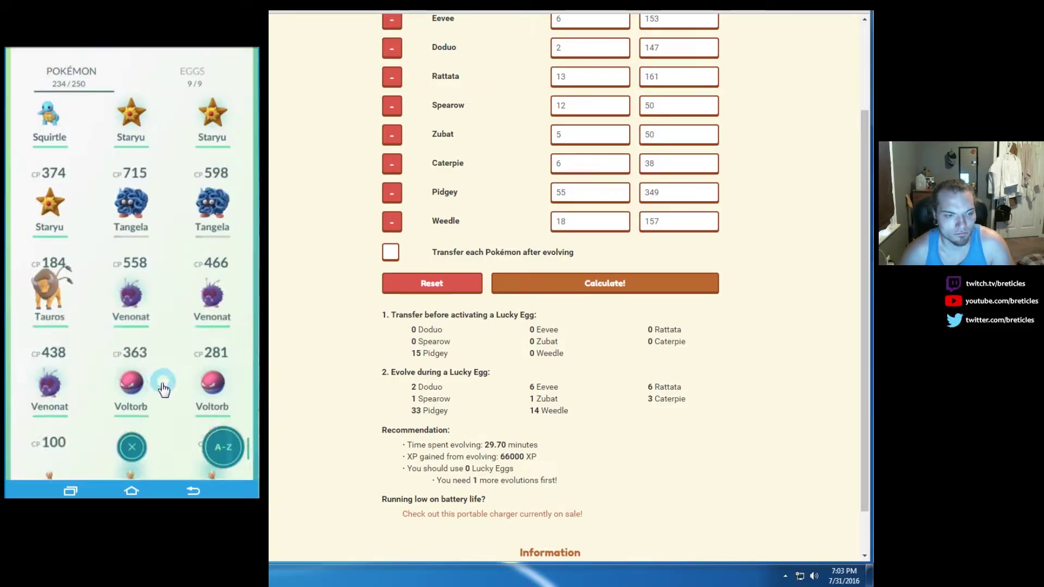
Step: Evolve two more Weedles into Kakuna, return to the list and select the CP 330 Zubat
{"action": "left_click", "coordinate": [128, 349]}
{"action": "left_click", "coordinate": [172, 273]}
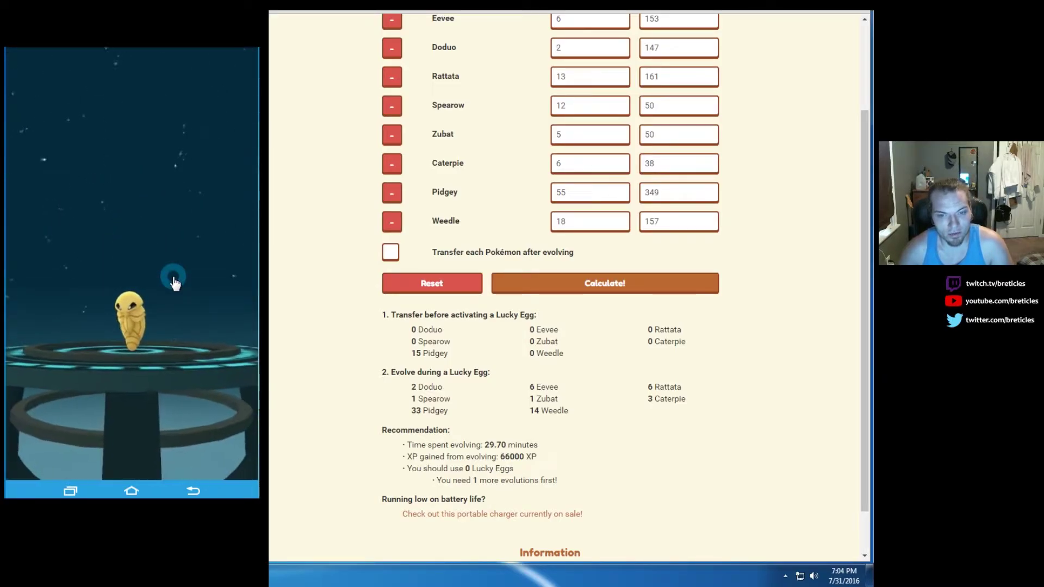
{"action": "left_click", "coordinate": [138, 426]}
{"action": "left_click", "coordinate": [54, 315]}
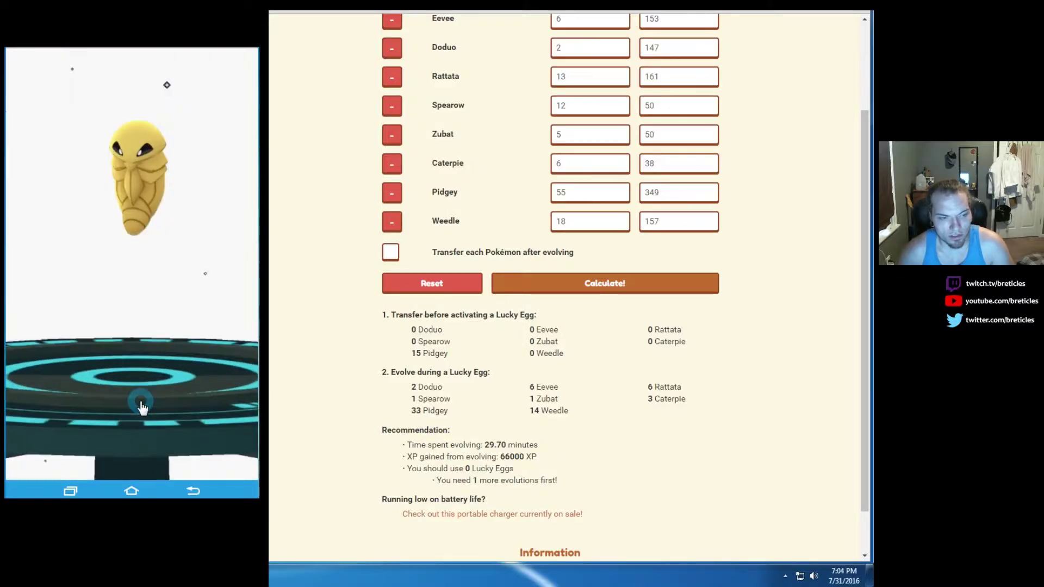
{"action": "left_click", "coordinate": [134, 447]}
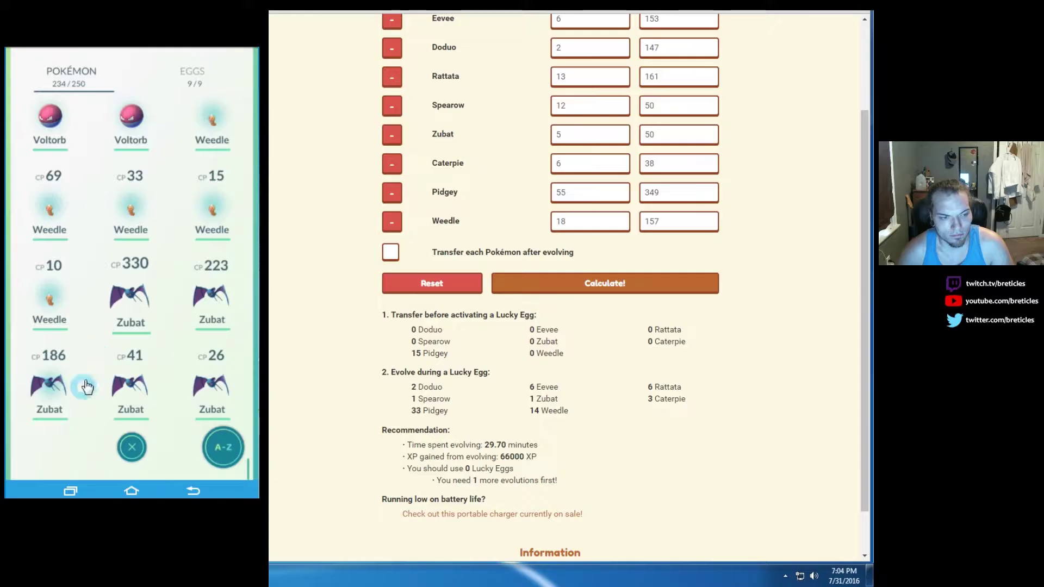
{"action": "left_click", "coordinate": [87, 386]}
Step: Evolve the CP 330 Zubat into a CP 731 Golbat and go back to the collection list
{"action": "left_click", "coordinate": [81, 430]}
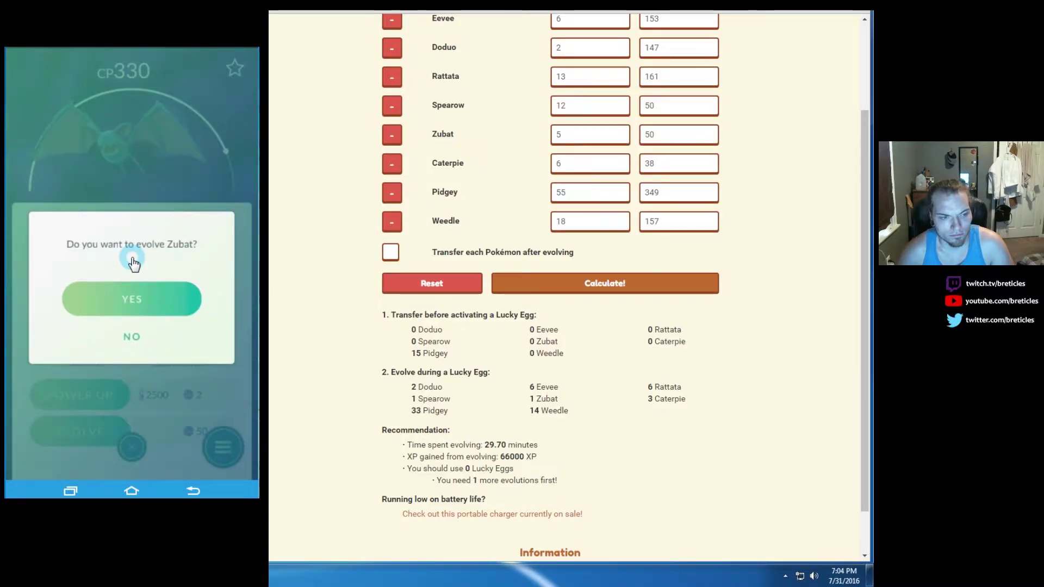
{"action": "left_click", "coordinate": [134, 262]}
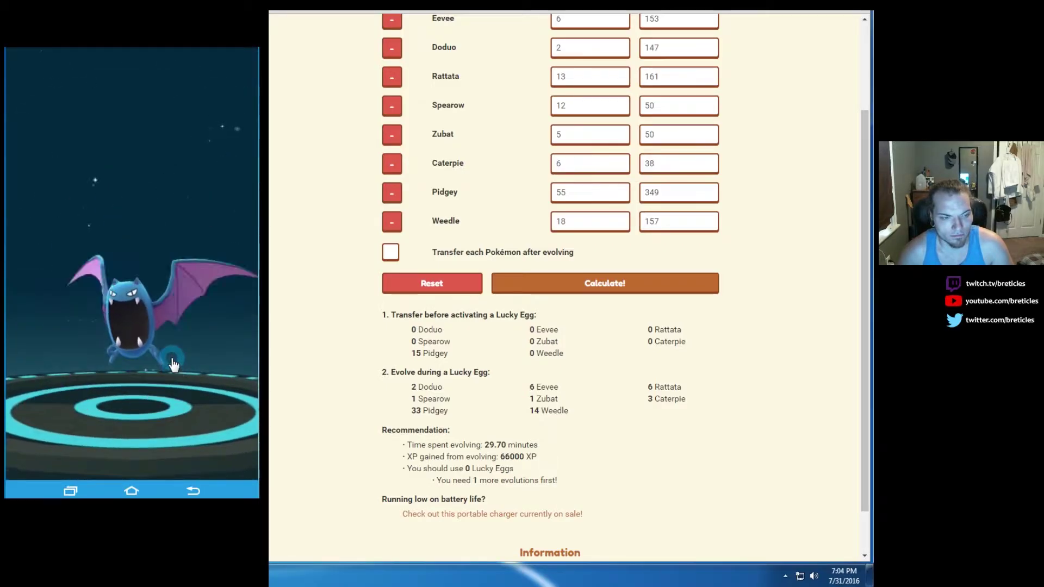
{"action": "left_click", "coordinate": [139, 406]}
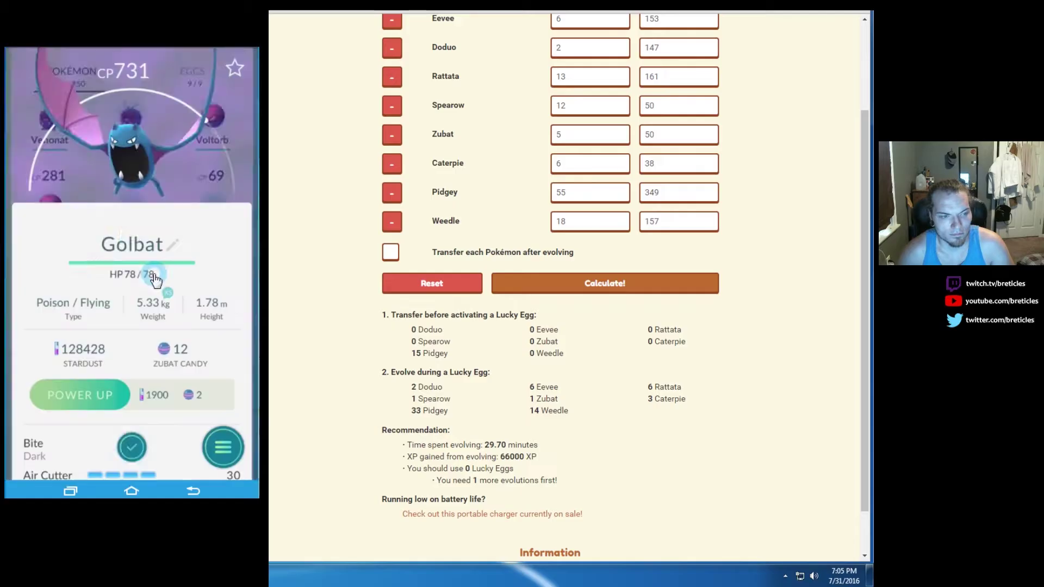
{"action": "left_click", "coordinate": [77, 155]}
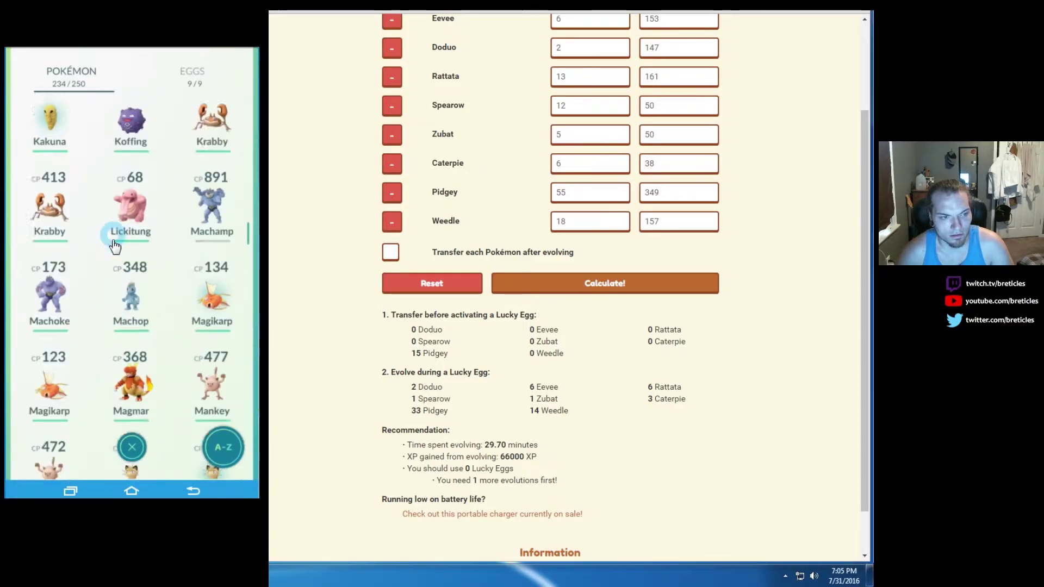
{"action": "scroll", "coordinate": [102, 349], "scroll_direction": "up", "scroll_amount": 2}
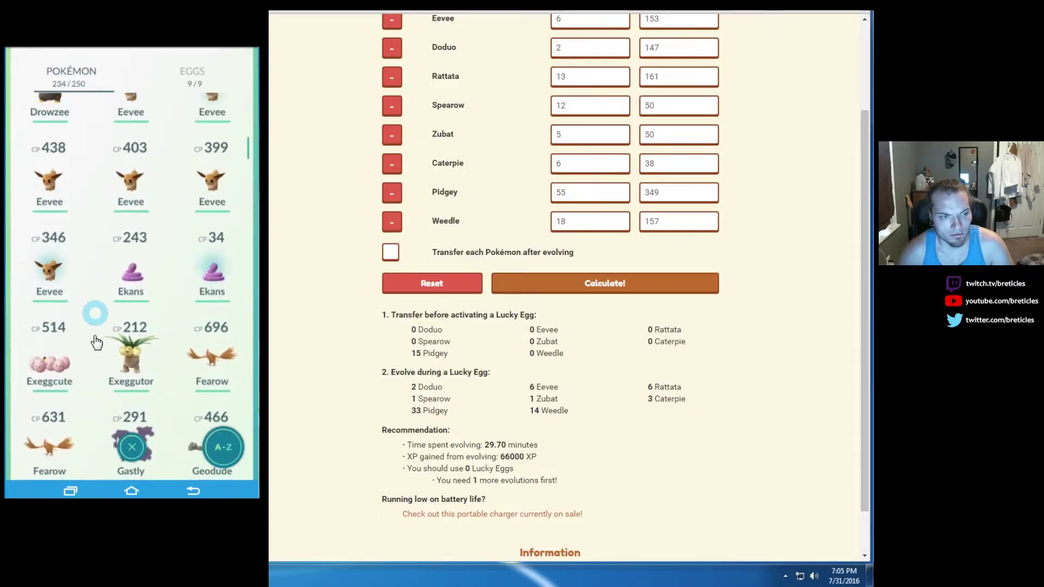
{"action": "scroll", "coordinate": [96, 342], "scroll_direction": "up", "scroll_amount": 1}
{"action": "scroll", "coordinate": [101, 220], "scroll_direction": "up", "scroll_amount": 2}
{"action": "scroll", "coordinate": [115, 221], "scroll_direction": "up", "scroll_amount": 1}
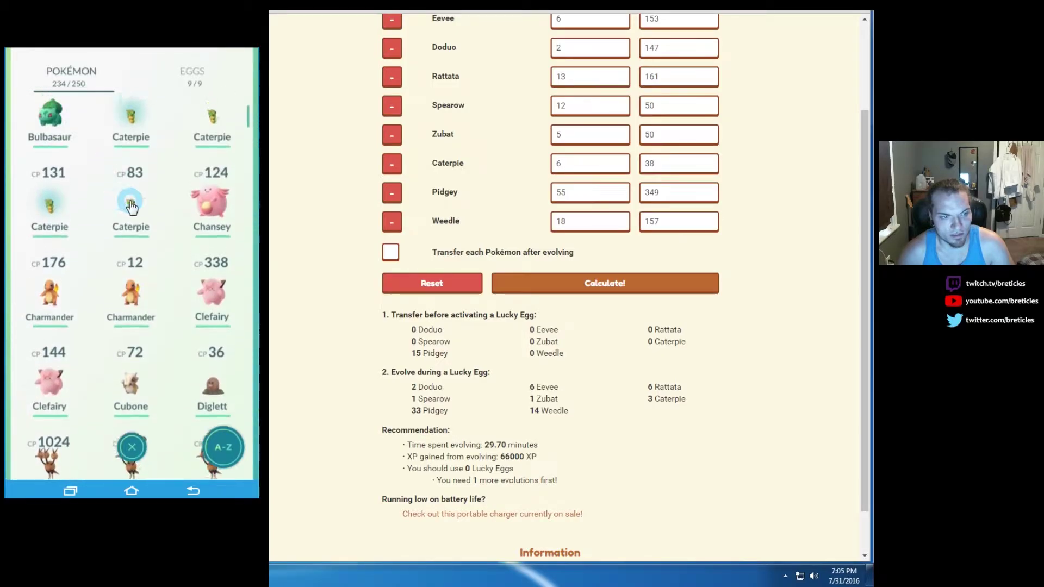
Step: Check the CP 83 Caterpie's candy without evolving, then select the CP 399 Eevee
{"action": "left_click", "coordinate": [132, 219]}
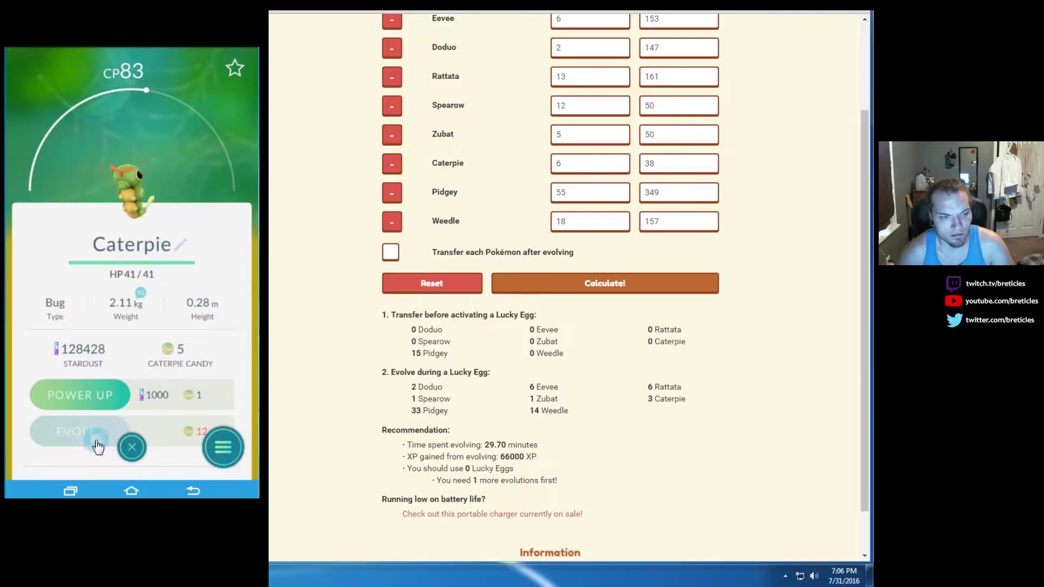
{"action": "left_click", "coordinate": [129, 448]}
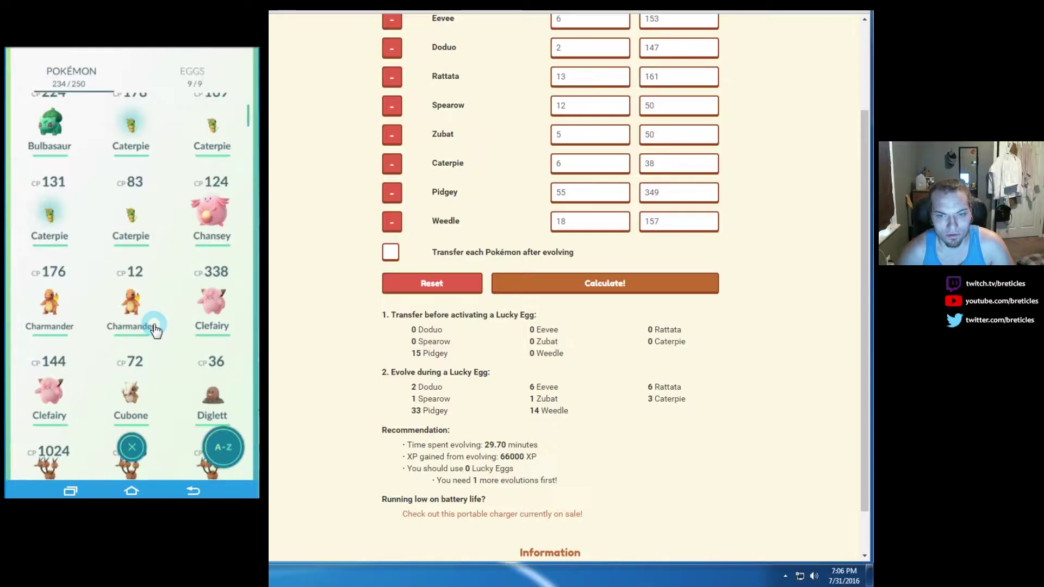
{"action": "left_click_drag", "start_coordinate": [132, 336], "coordinate": [139, 116]}
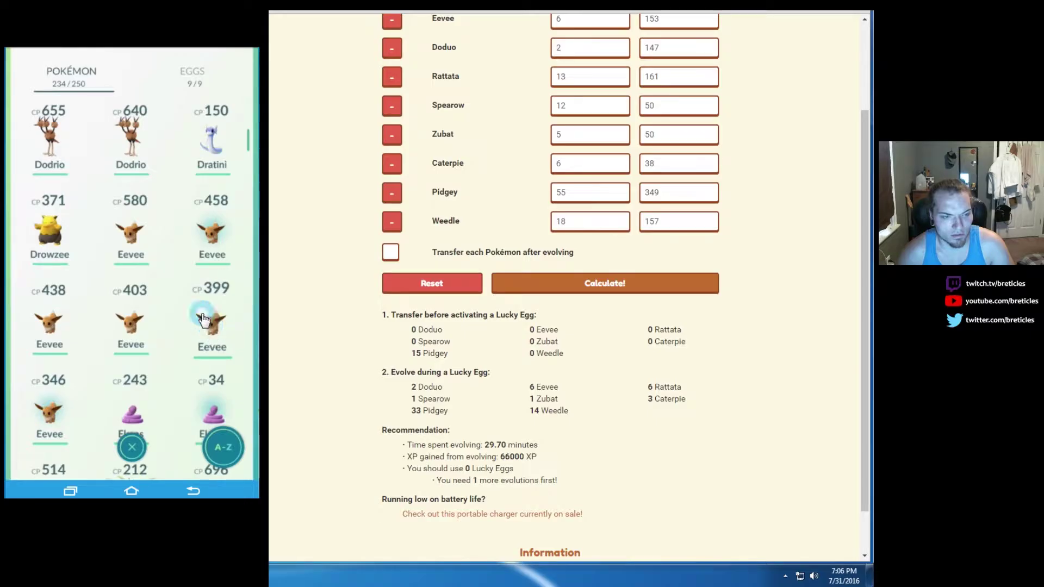
{"action": "left_click", "coordinate": [205, 318]}
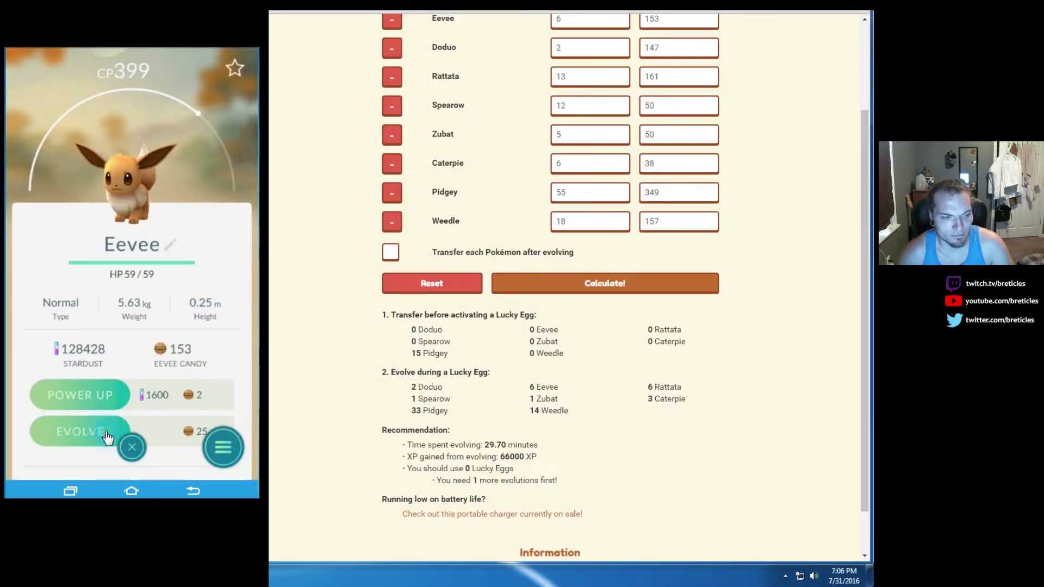
Step: Evolve the CP 399 Eevee into Vaporeon and return to the list
{"action": "left_click", "coordinate": [80, 431]}
{"action": "left_click", "coordinate": [131, 272]}
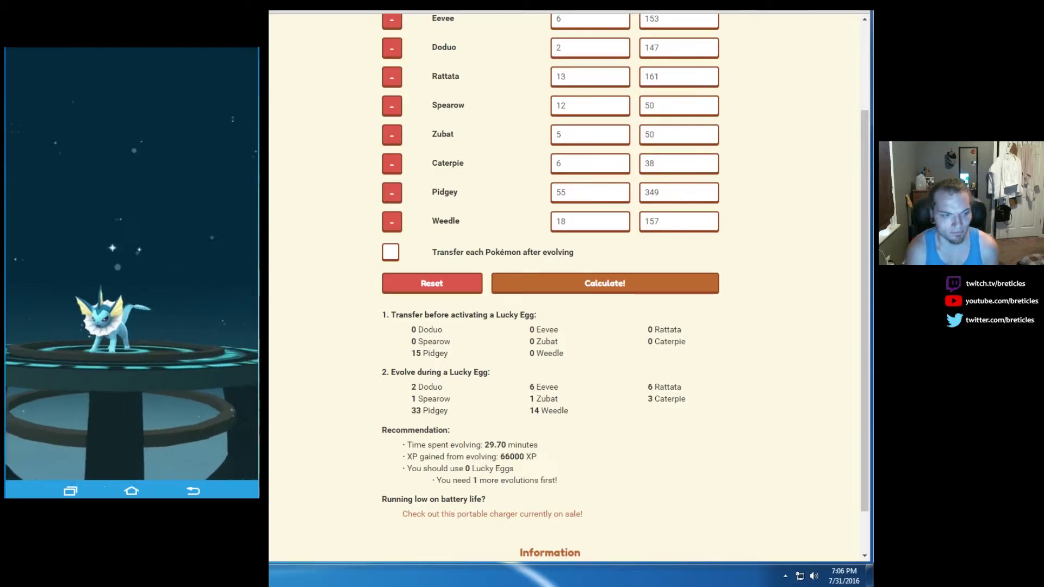
{"action": "left_click", "coordinate": [245, 179]}
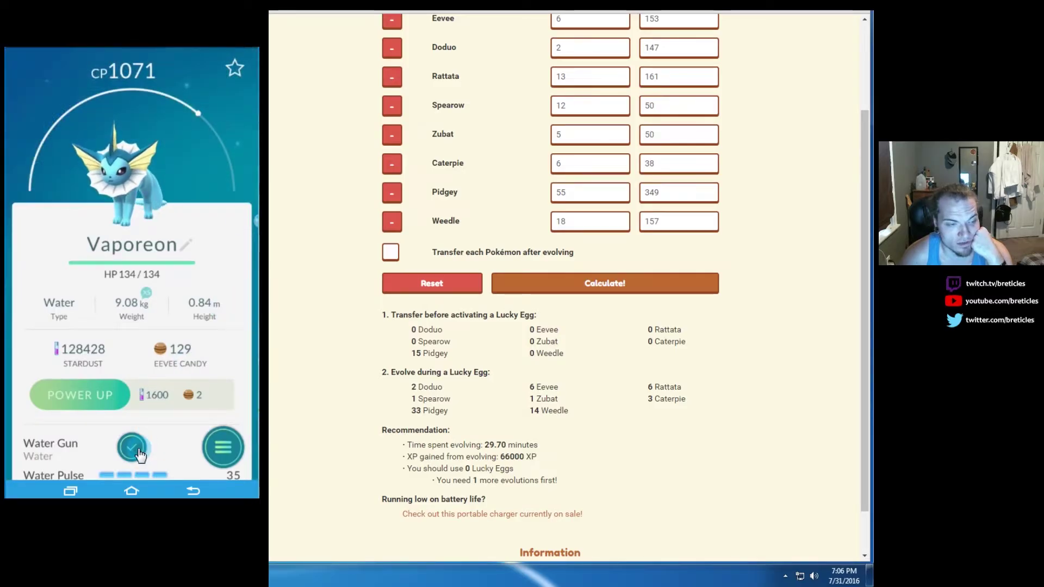
{"action": "left_click", "coordinate": [133, 448]}
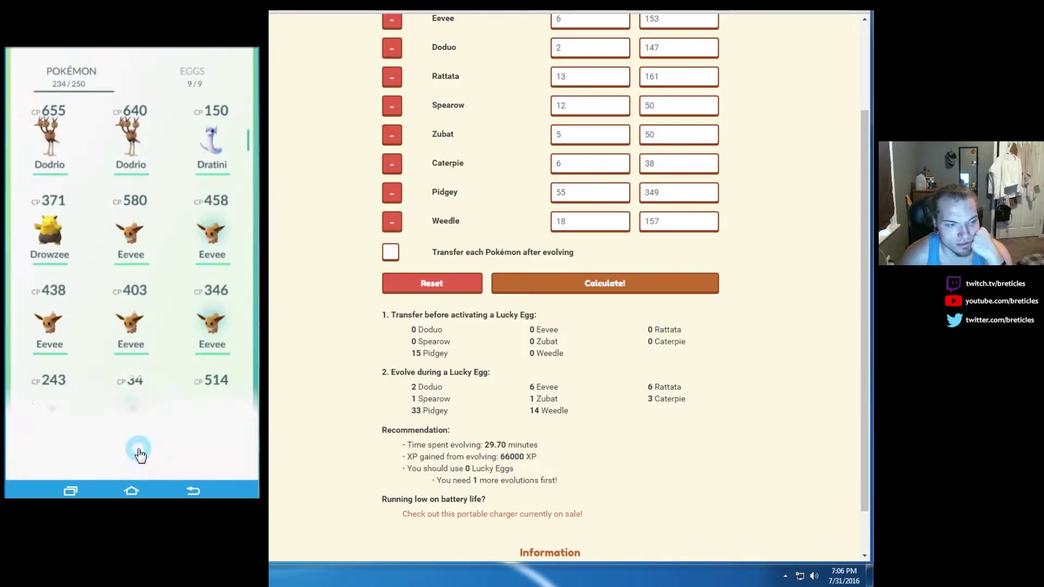
Step: Evolve the CP 580 Eevee into a second Vaporeon and close its stats
{"action": "left_click", "coordinate": [127, 236]}
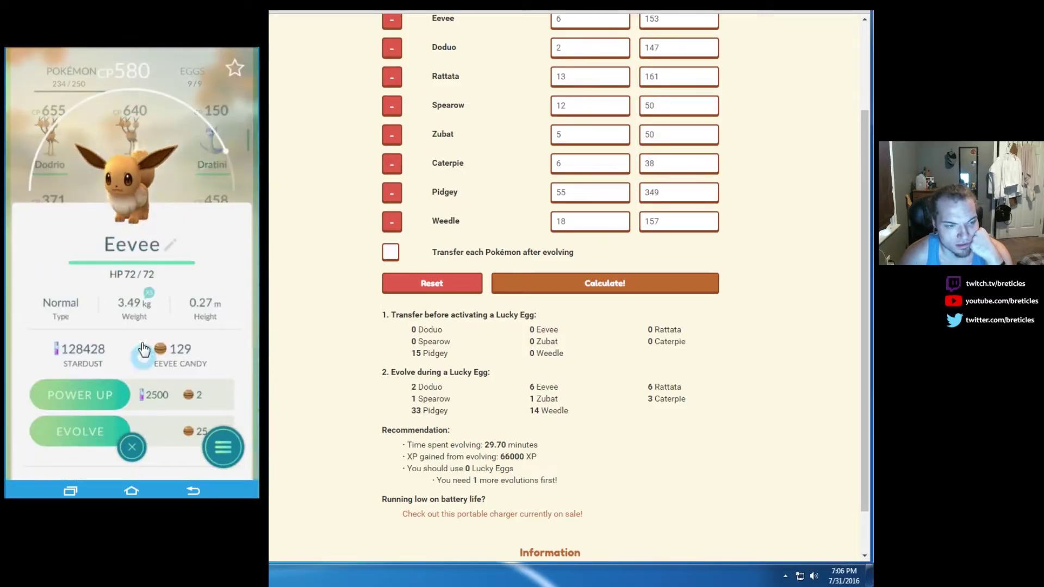
{"action": "left_click", "coordinate": [75, 439]}
{"action": "left_click", "coordinate": [112, 274]}
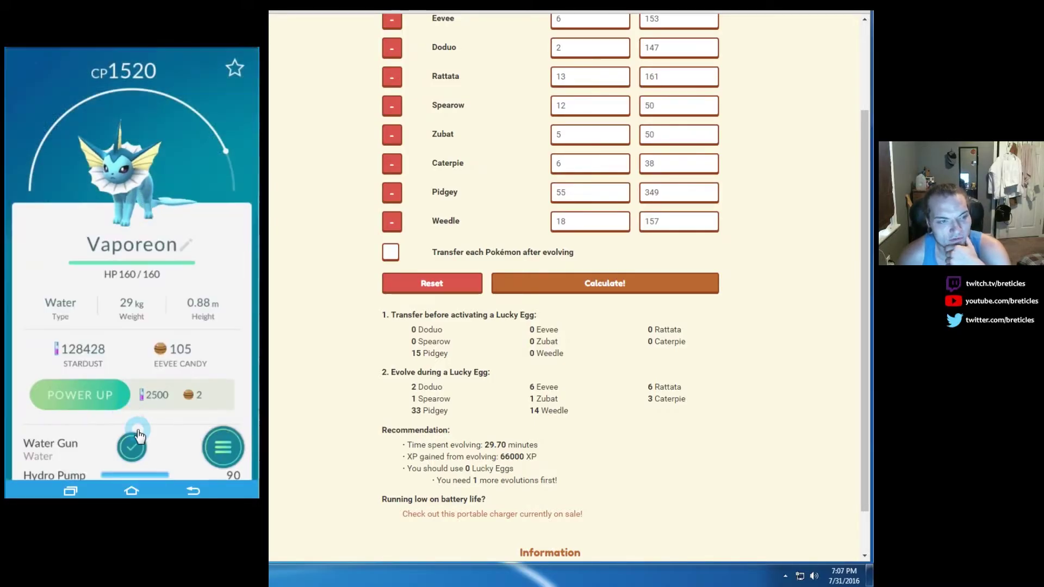
{"action": "left_click", "coordinate": [128, 448]}
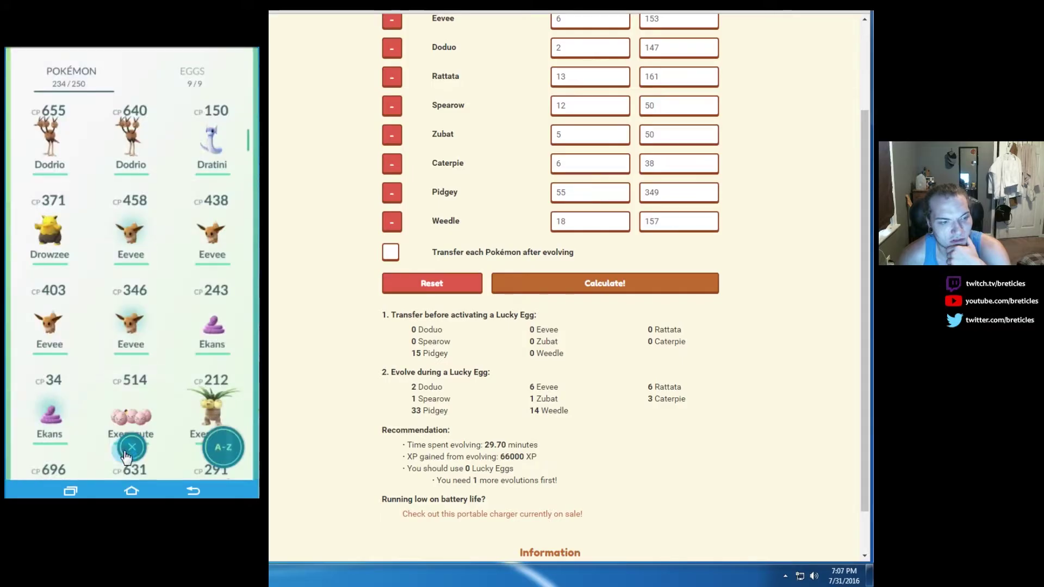
Step: Evolve the CP 458 Eevee into a third Vaporeon and close its stats
{"action": "left_click", "coordinate": [131, 235]}
{"action": "left_click", "coordinate": [77, 431]}
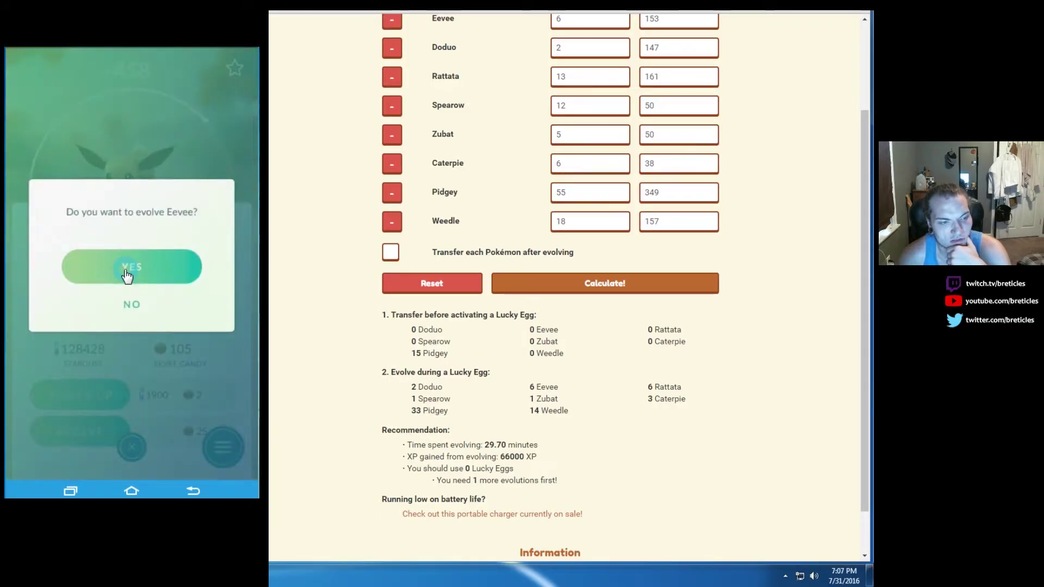
{"action": "left_click", "coordinate": [126, 274]}
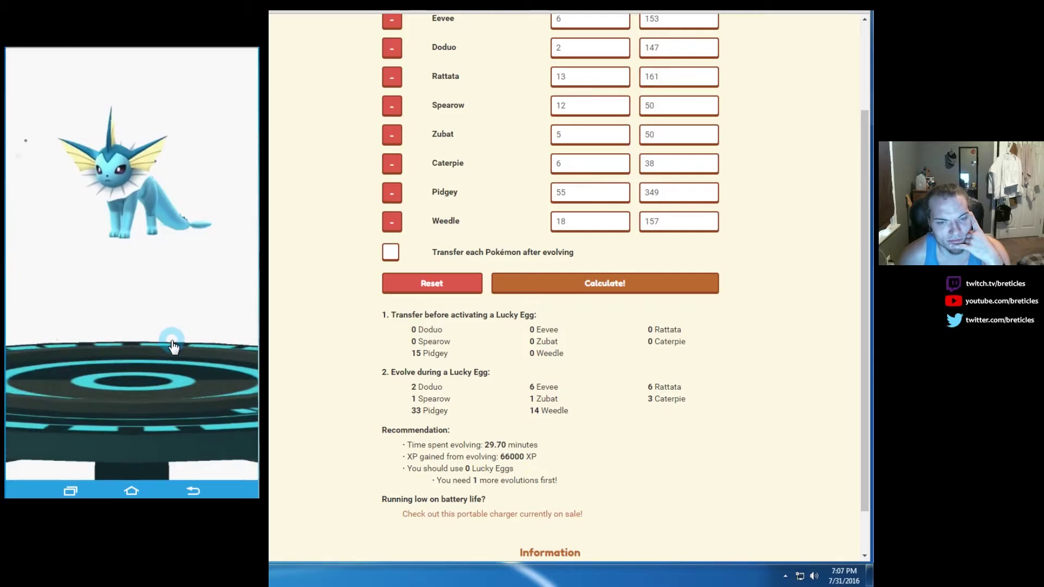
{"action": "left_click", "coordinate": [132, 448]}
Step: Evolve another Eevee into Flareon and return to the Pokémon list
{"action": "left_click", "coordinate": [210, 226]}
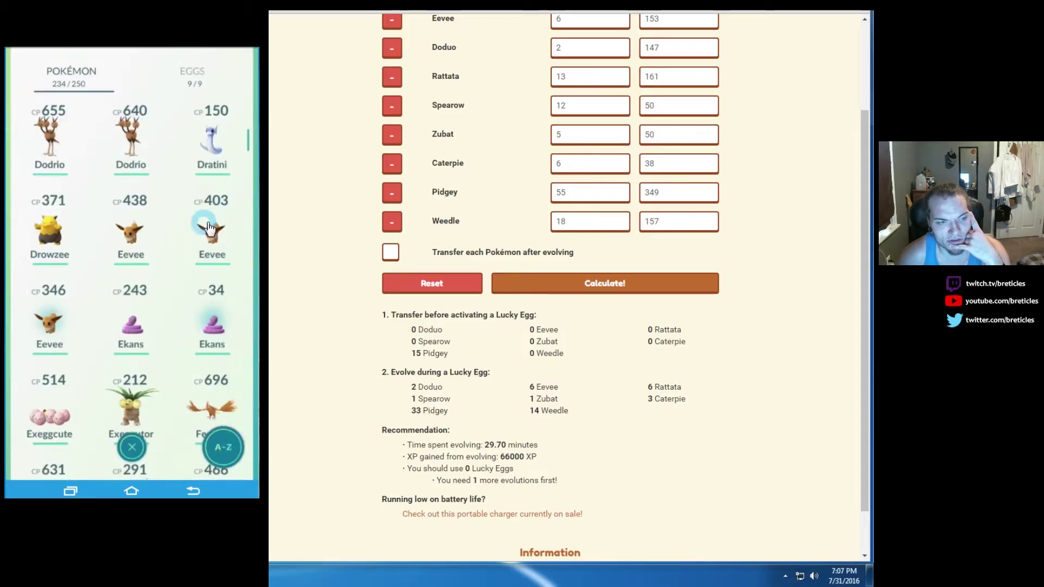
{"action": "left_click", "coordinate": [74, 430]}
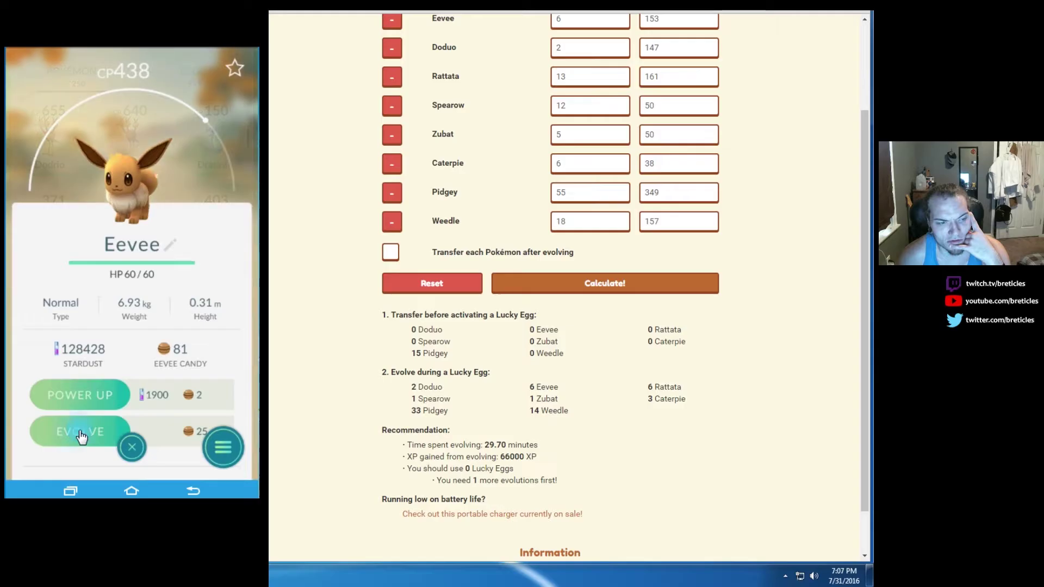
{"action": "left_click", "coordinate": [114, 263]}
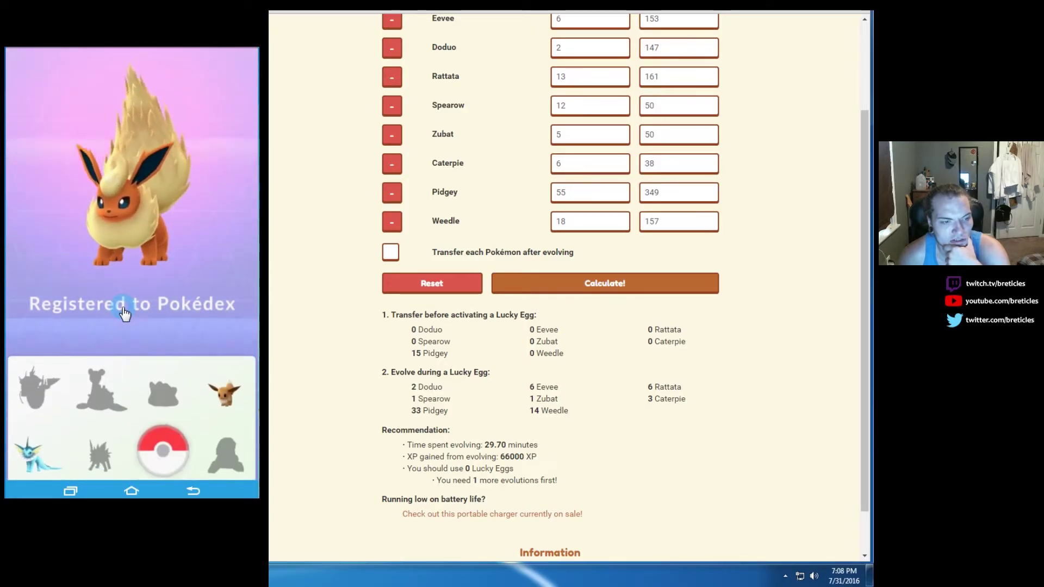
{"action": "left_click", "coordinate": [122, 338]}
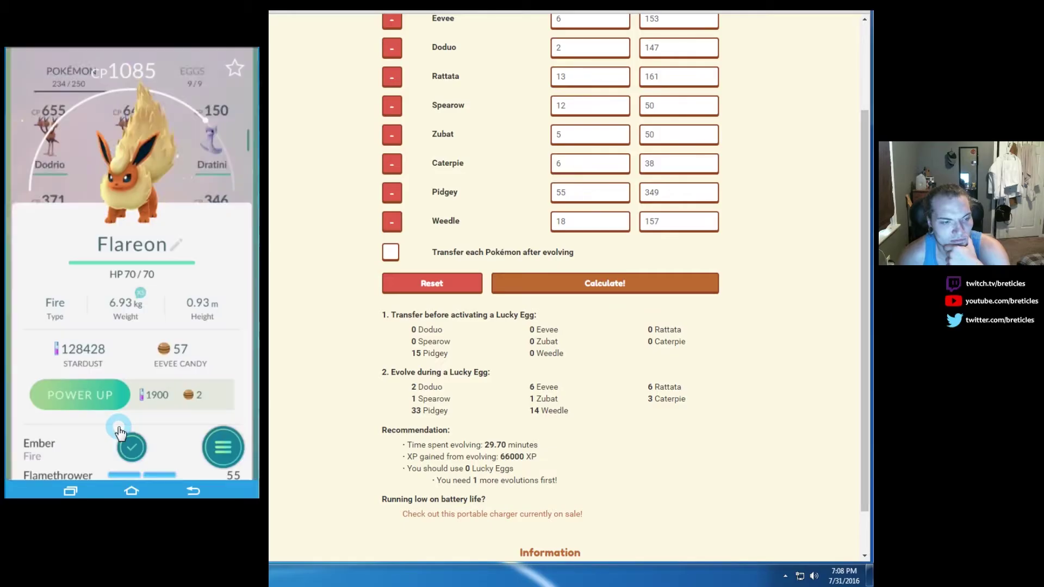
{"action": "left_click", "coordinate": [132, 447]}
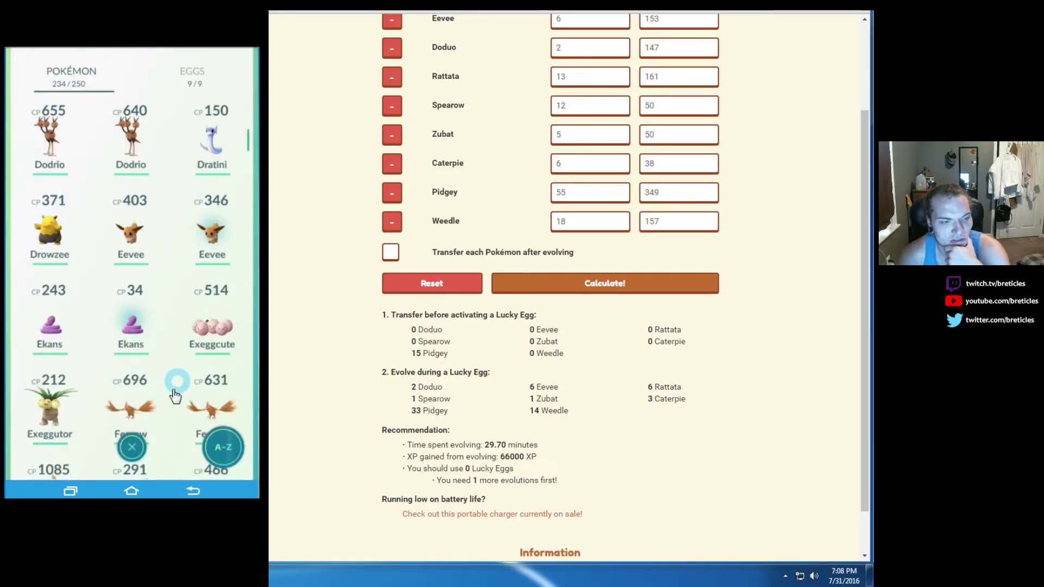
Step: Evolve the CP 403 Eevee into Jolteon, acknowledge its Pokédex registration and return to the list
{"action": "left_click", "coordinate": [125, 238]}
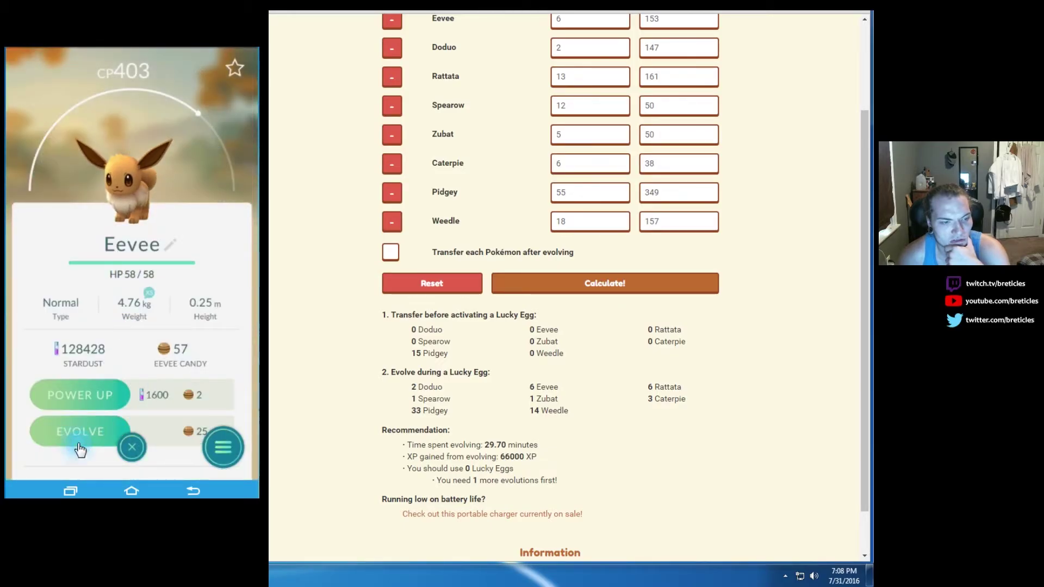
{"action": "left_click", "coordinate": [79, 431]}
{"action": "left_click", "coordinate": [121, 260]}
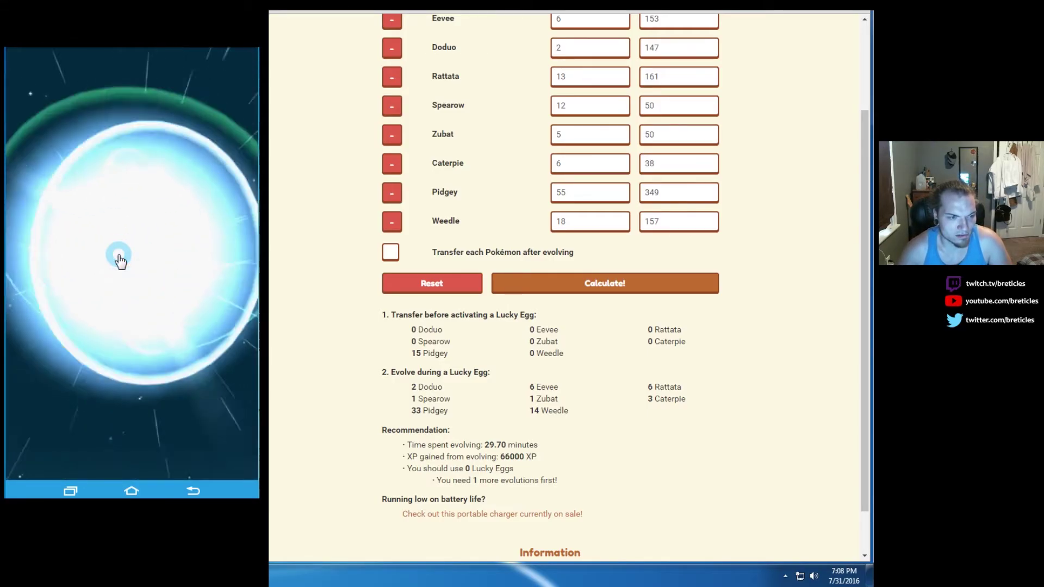
{"action": "left_click", "coordinate": [139, 407]}
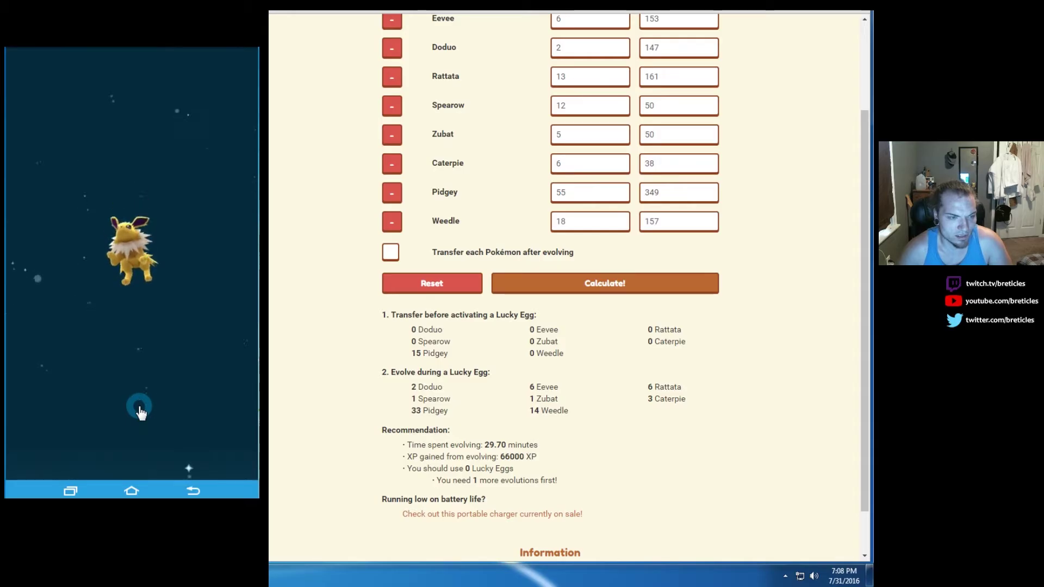
{"action": "left_click", "coordinate": [212, 367]}
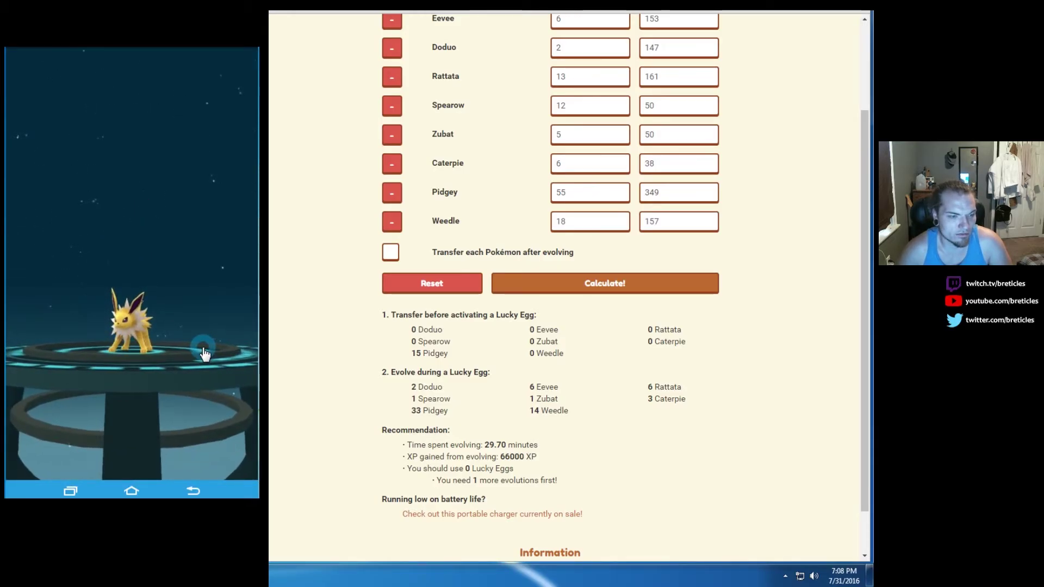
{"action": "left_click", "coordinate": [204, 353]}
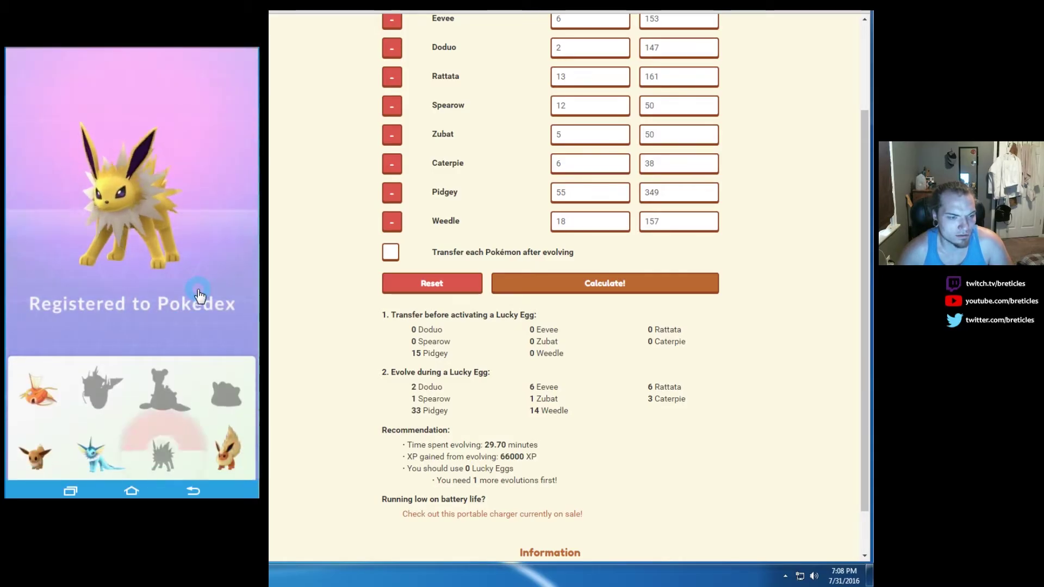
{"action": "left_click", "coordinate": [200, 295]}
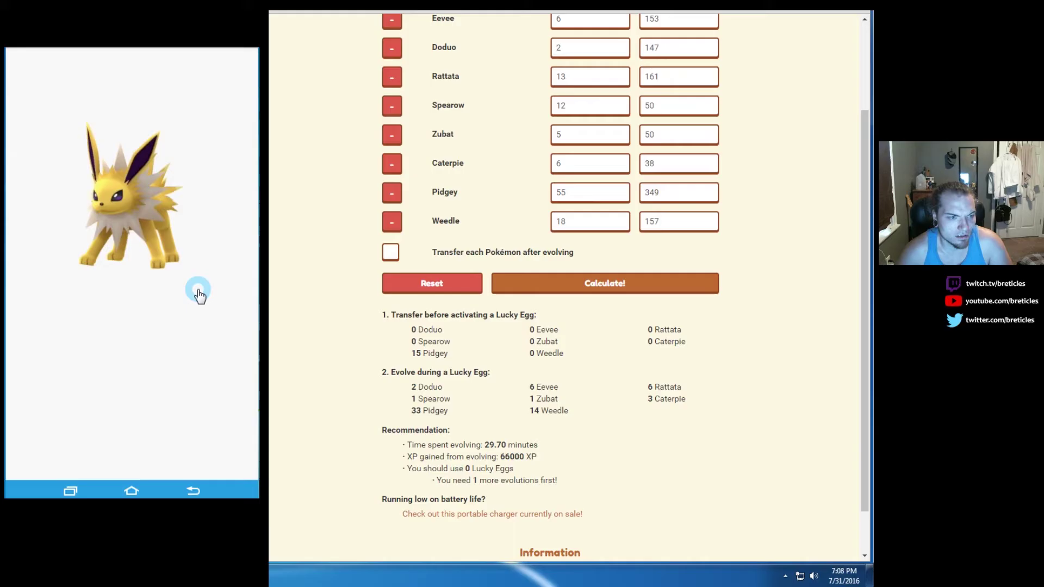
{"action": "left_click", "coordinate": [133, 446]}
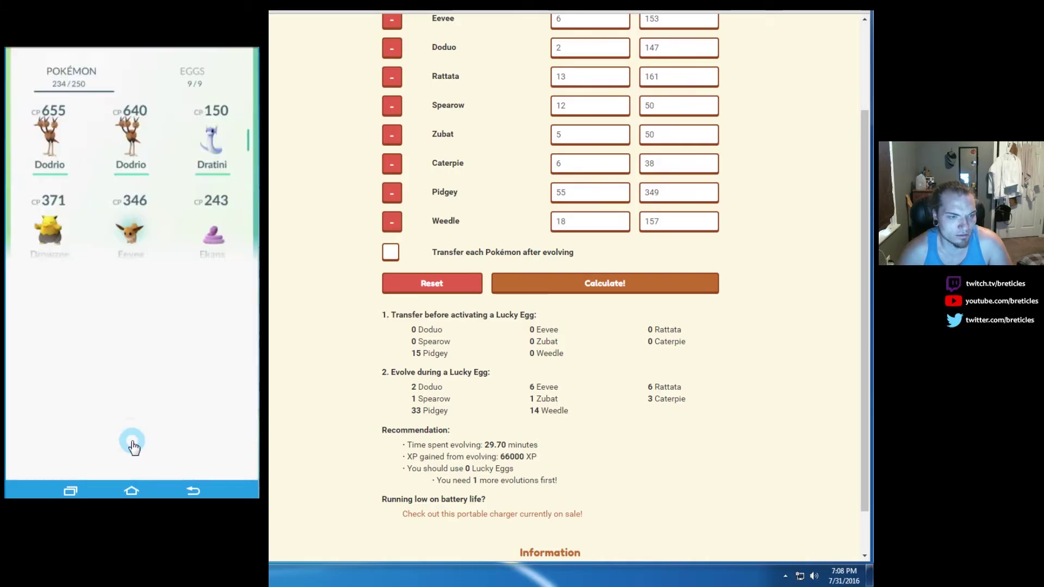
{"action": "left_click_drag", "start_coordinate": [83, 392], "coordinate": [87, 51]}
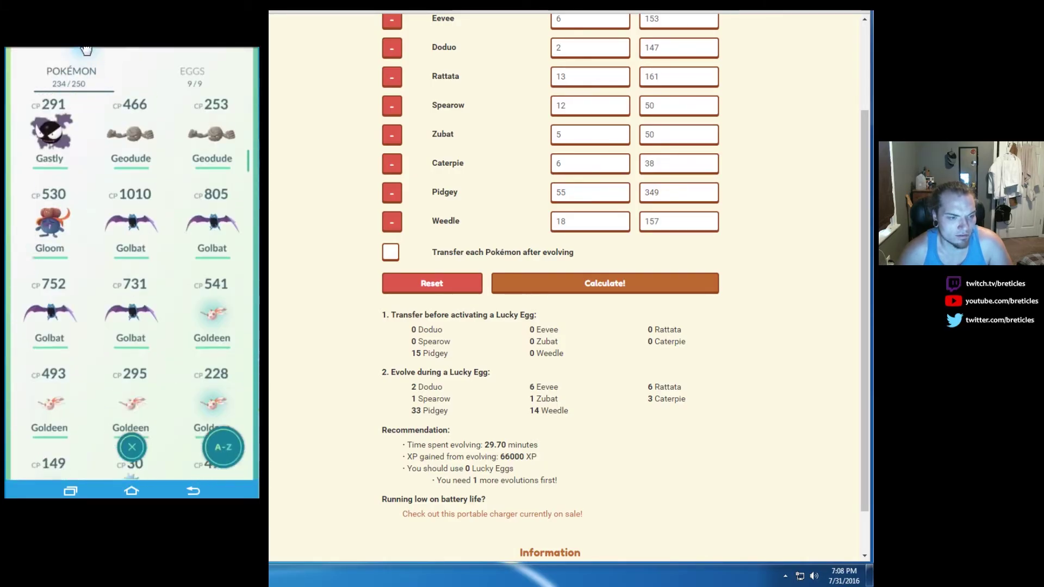
{"action": "left_click_drag", "start_coordinate": [87, 404], "coordinate": [75, 141]}
{"action": "left_click_drag", "start_coordinate": [78, 367], "coordinate": [65, 300]}
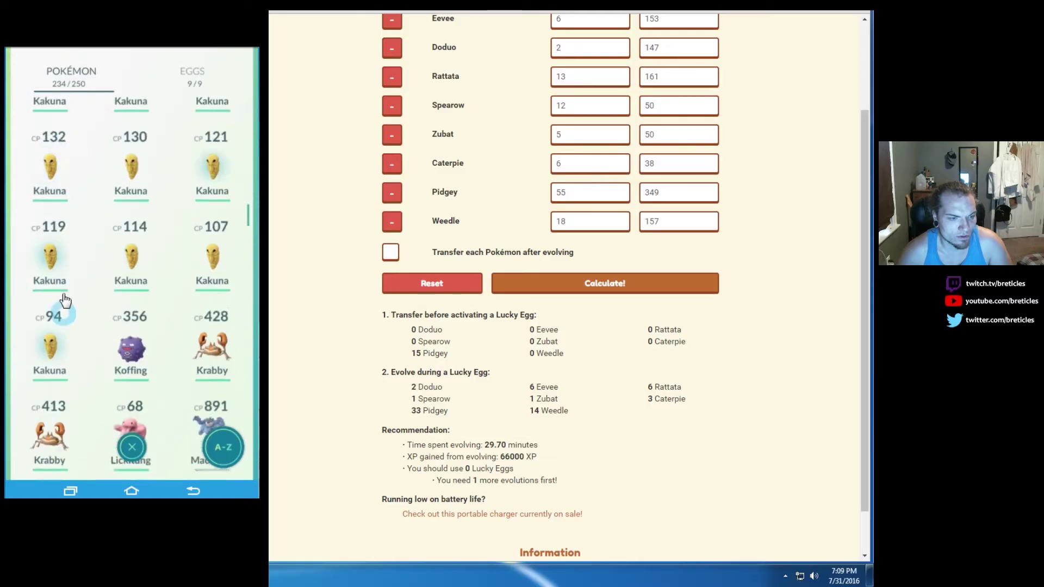
{"action": "mouse_move", "coordinate": [90, 391]}
{"action": "left_mouse_down"}
{"action": "mouse_move", "coordinate": [98, 57]}
{"action": "mouse_move", "coordinate": [80, 58]}
{"action": "left_mouse_up"}
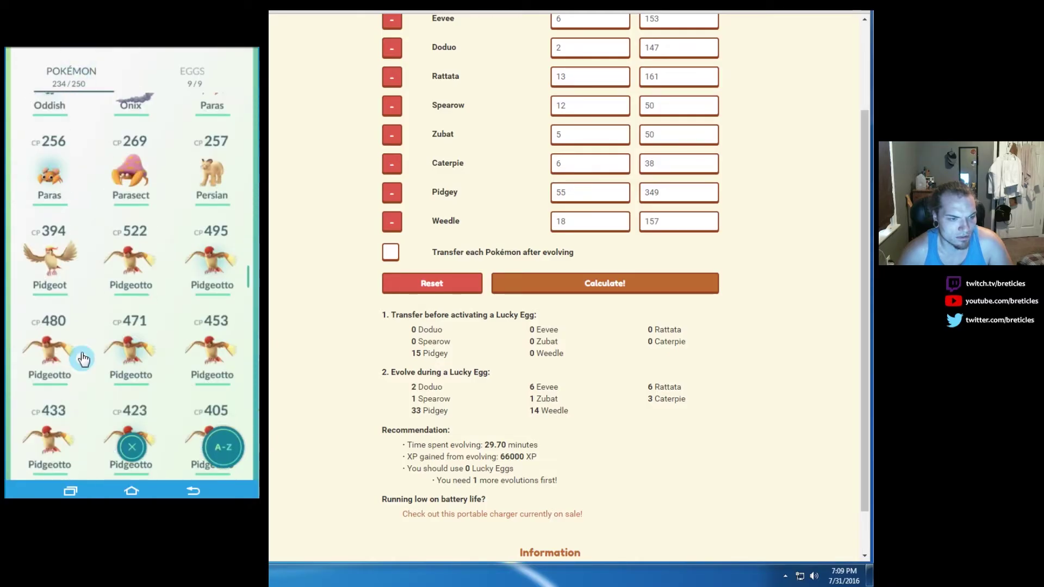
{"action": "mouse_move", "coordinate": [90, 441]}
{"action": "left_mouse_down"}
{"action": "mouse_move", "coordinate": [86, 82]}
{"action": "mouse_move", "coordinate": [73, 65]}
{"action": "left_mouse_up"}
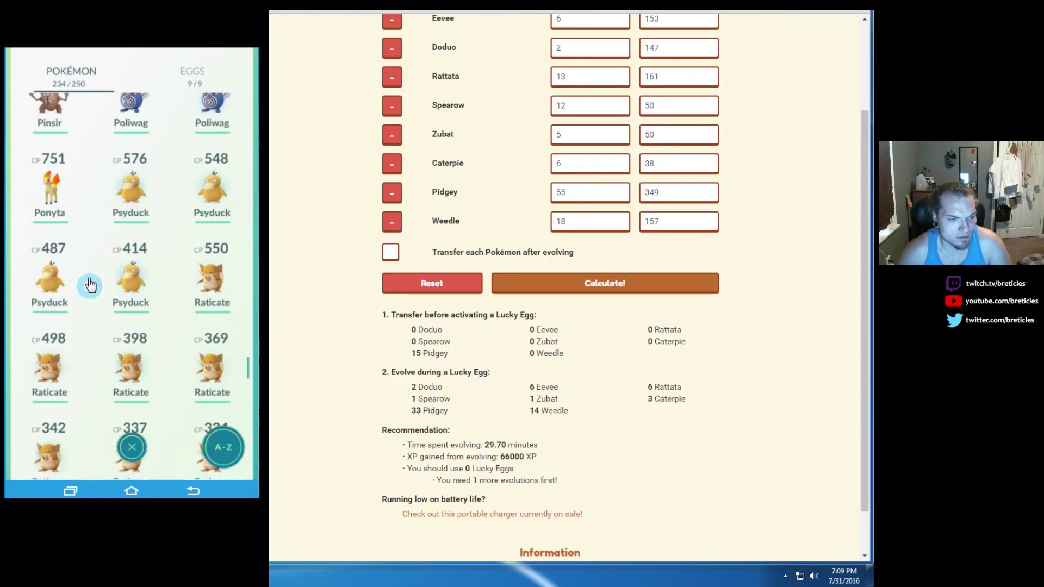
{"action": "left_click_drag", "start_coordinate": [106, 400], "coordinate": [99, 110]}
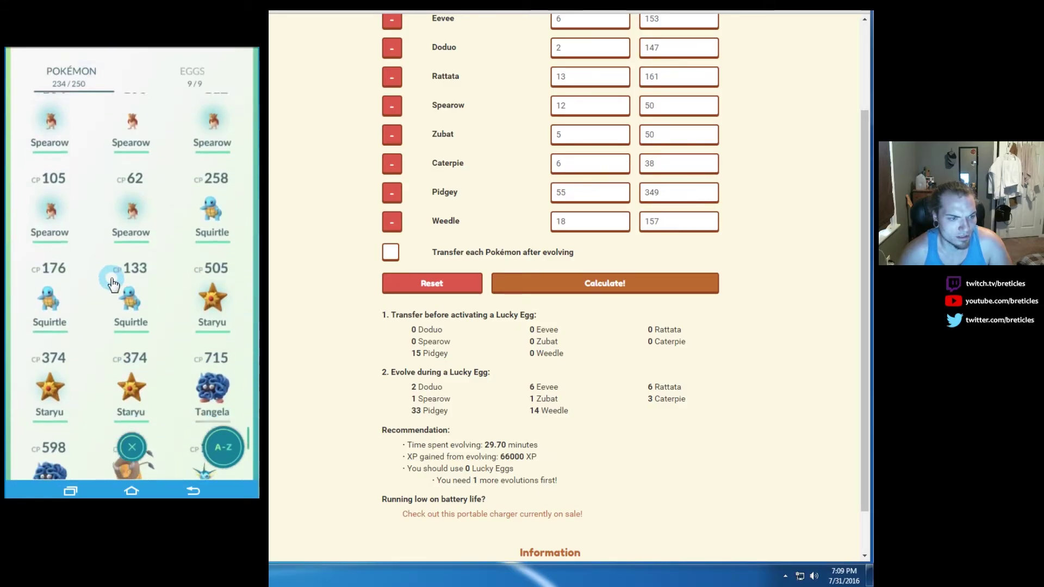
Step: Evolve the CP 62 Spearow into Fearow, then close the list to reach the map at Level 22
{"action": "left_click", "coordinate": [130, 195]}
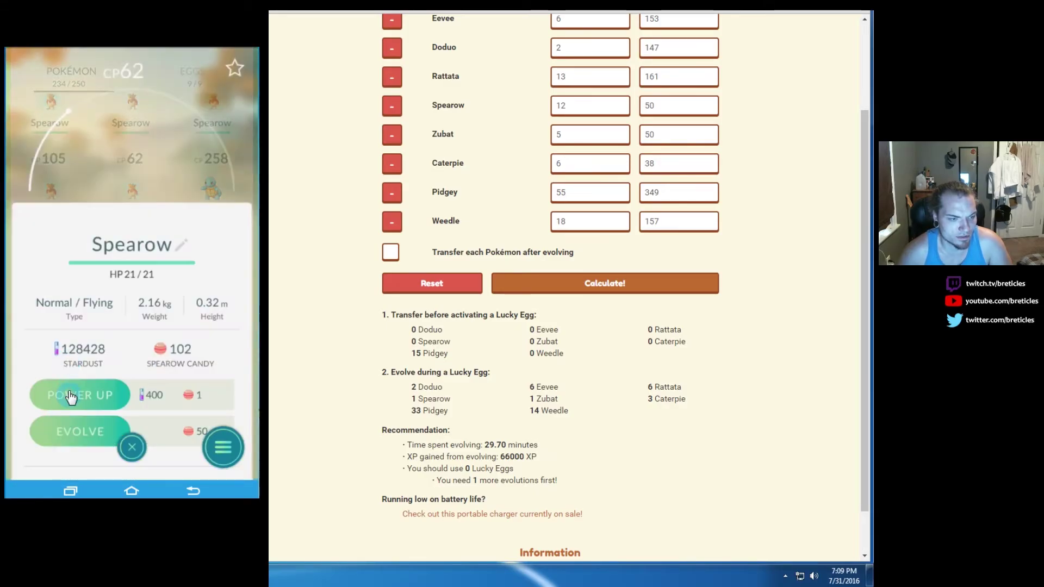
{"action": "left_click", "coordinate": [81, 433]}
{"action": "left_click", "coordinate": [101, 269]}
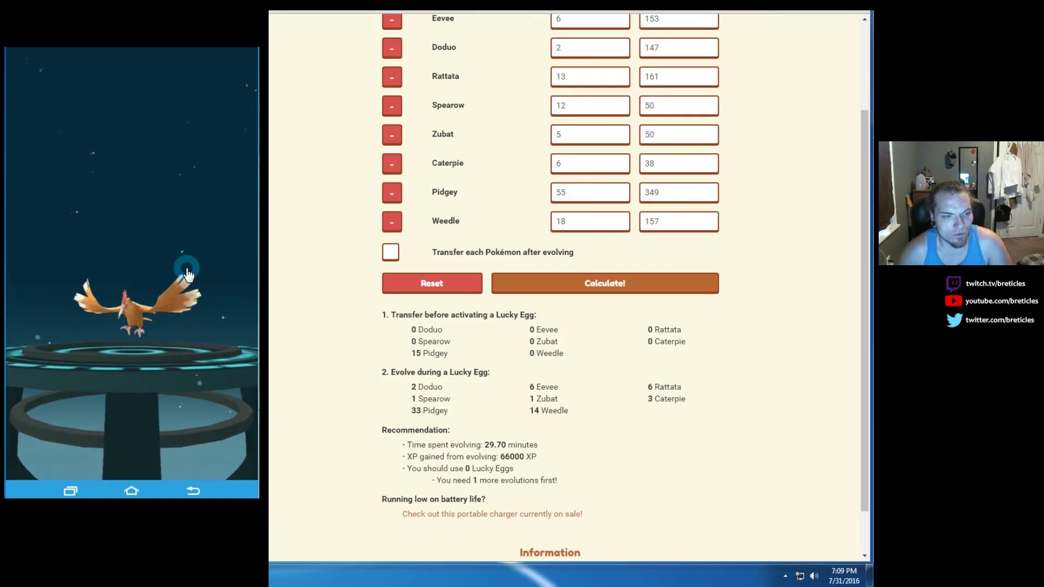
{"action": "left_click", "coordinate": [132, 447]}
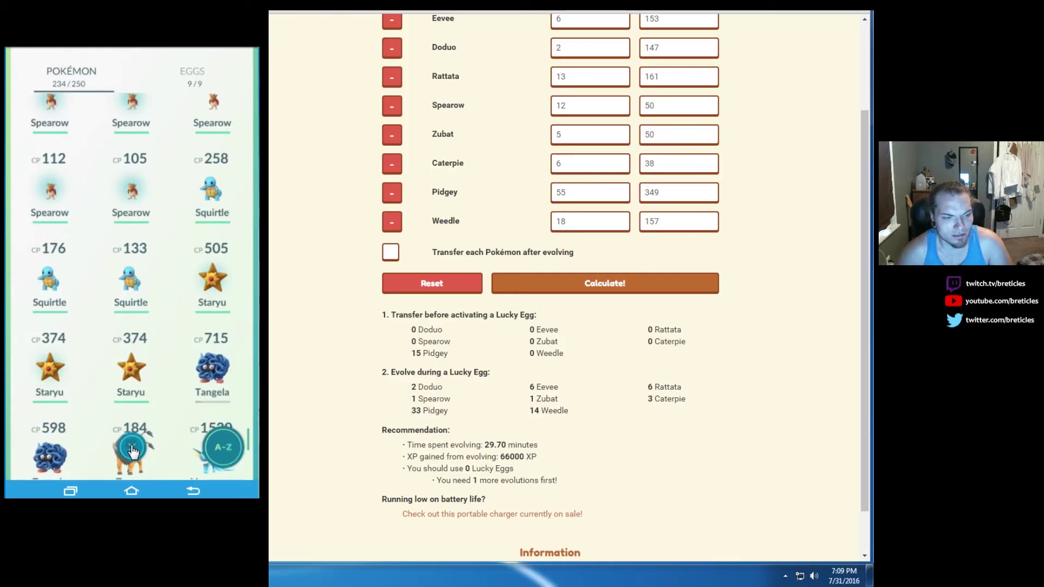
{"action": "left_click", "coordinate": [133, 447]}
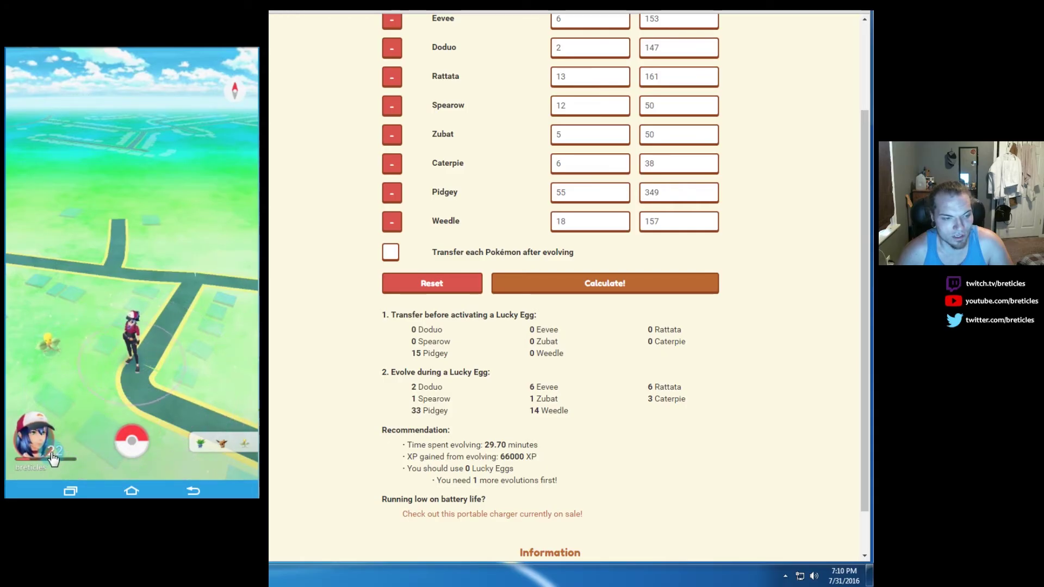
Step: View the trainer profile at Level 22 with 357,250 XP and highlight the calculator's 66,000 XP estimate
{"action": "left_click_drag", "start_coordinate": [163, 269], "coordinate": [210, 266]}
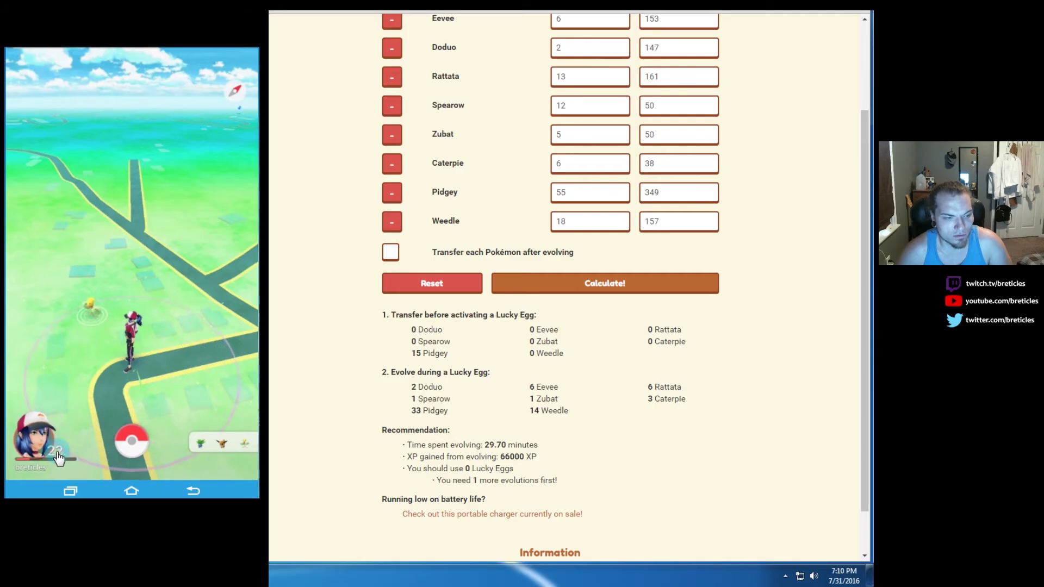
{"action": "left_click", "coordinate": [35, 447]}
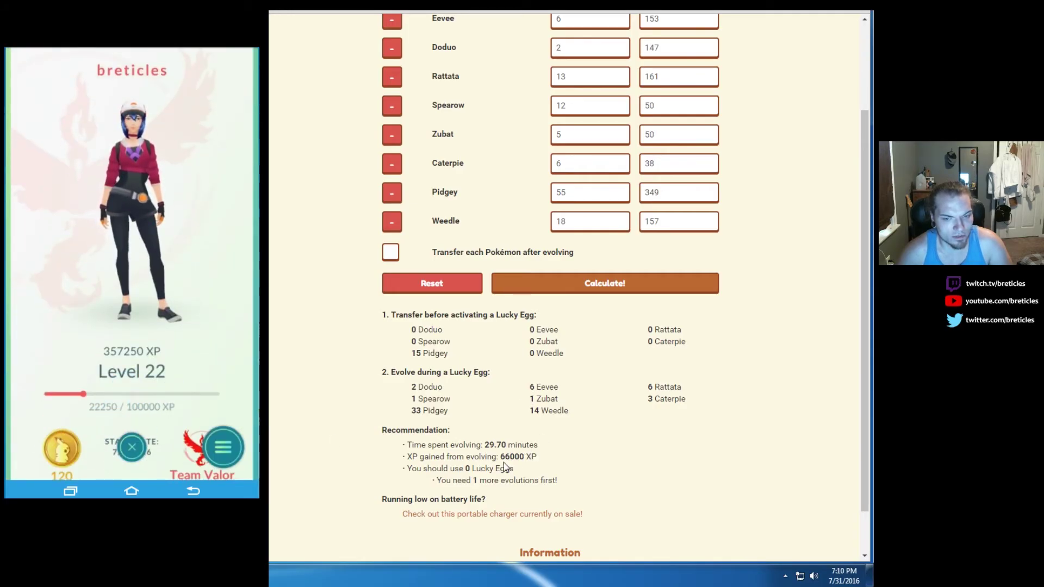
{"action": "left_click_drag", "start_coordinate": [501, 456], "coordinate": [528, 455]}
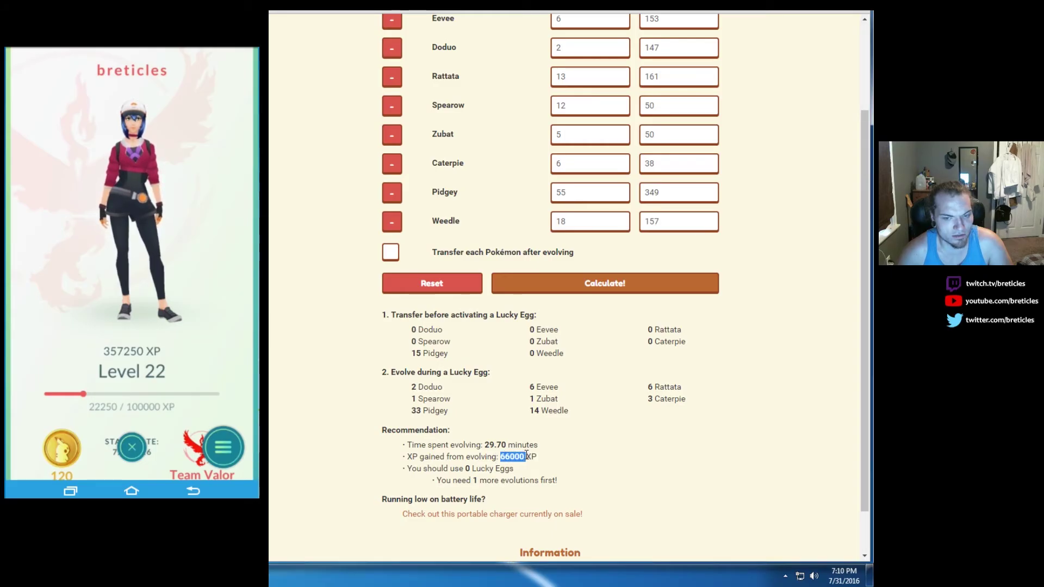
{"action": "left_click", "coordinate": [454, 399]}
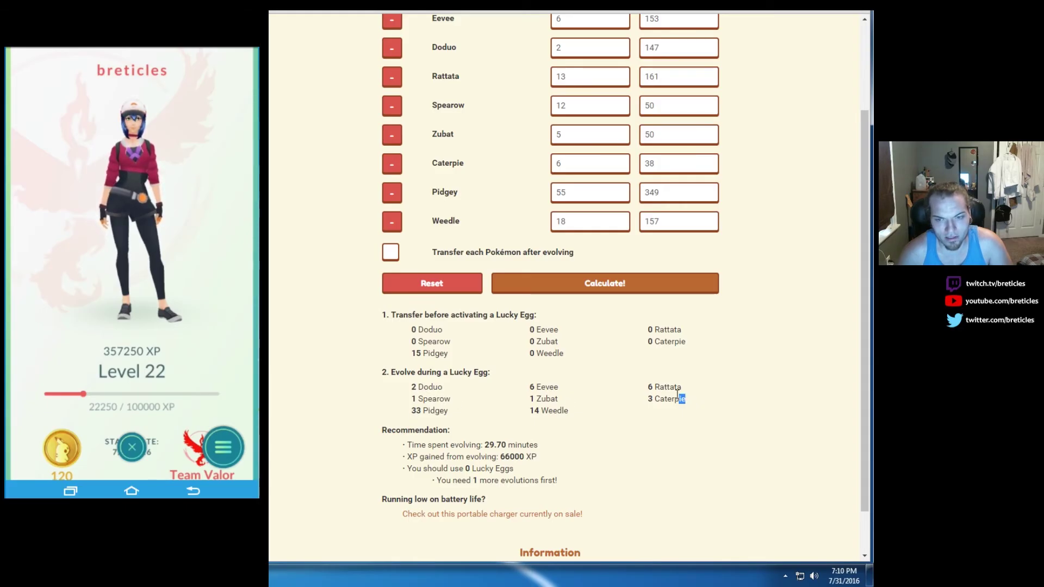
Step: Highlight the calculator's evolve counts and Pokémon list against the profile, then return to the map
{"action": "left_click_drag", "start_coordinate": [678, 396], "coordinate": [650, 384]}
{"action": "left_click", "coordinate": [543, 388]}
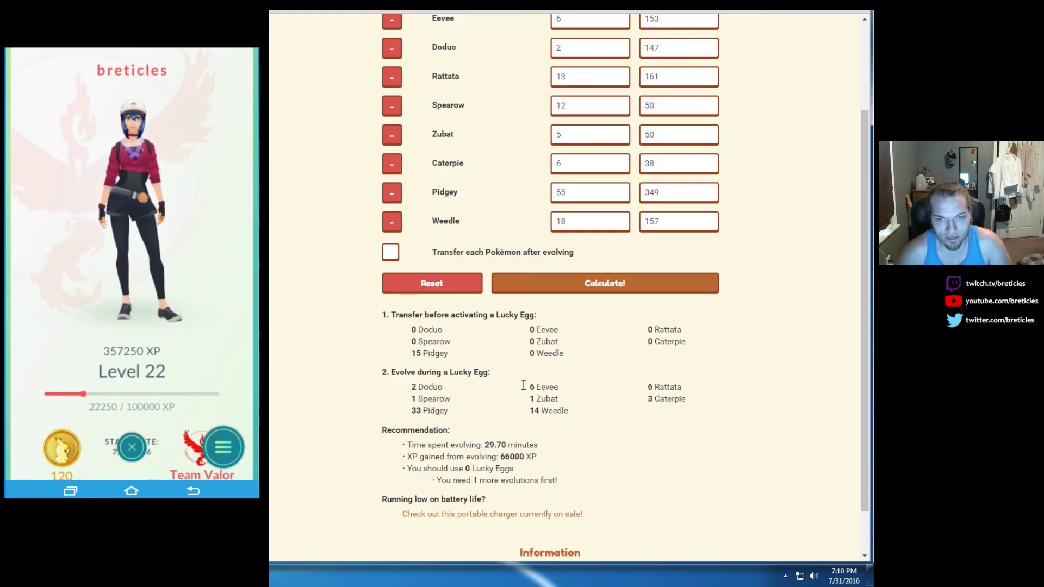
{"action": "left_click_drag", "start_coordinate": [543, 383], "coordinate": [571, 409]}
{"action": "left_click", "coordinate": [584, 416]}
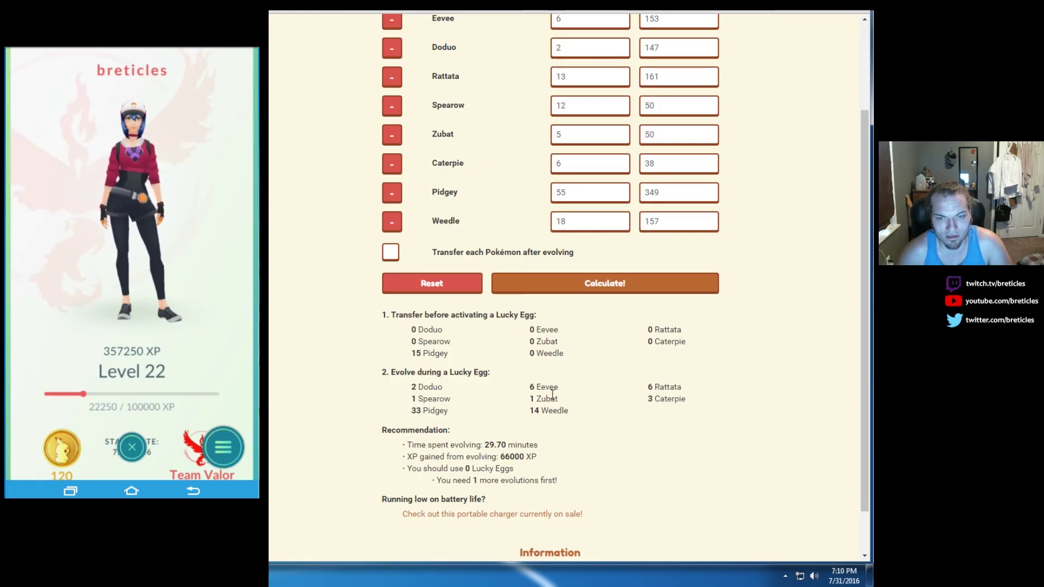
{"action": "left_click_drag", "start_coordinate": [409, 372], "coordinate": [662, 417]}
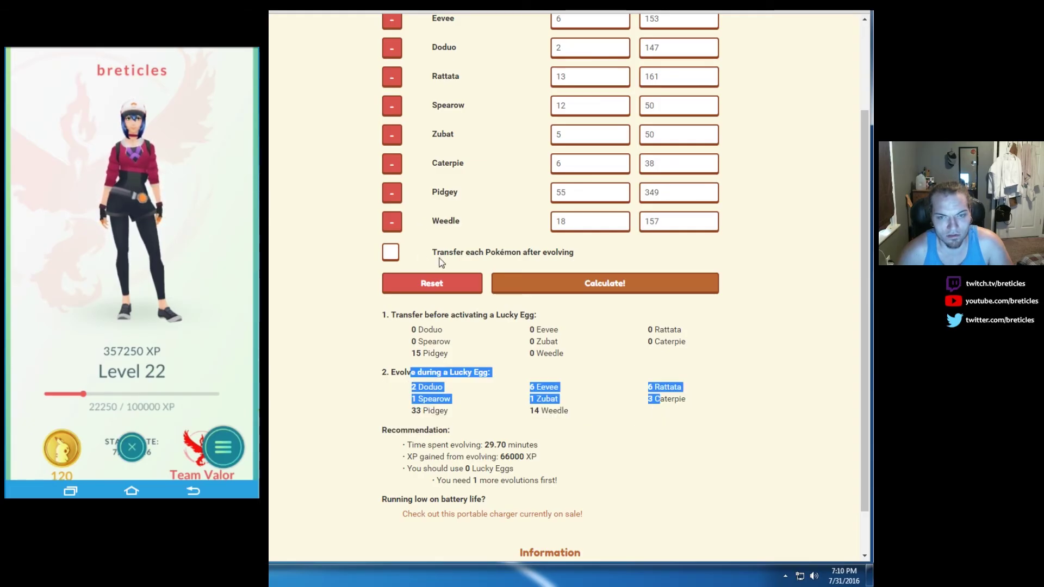
{"action": "left_click", "coordinate": [381, 401]}
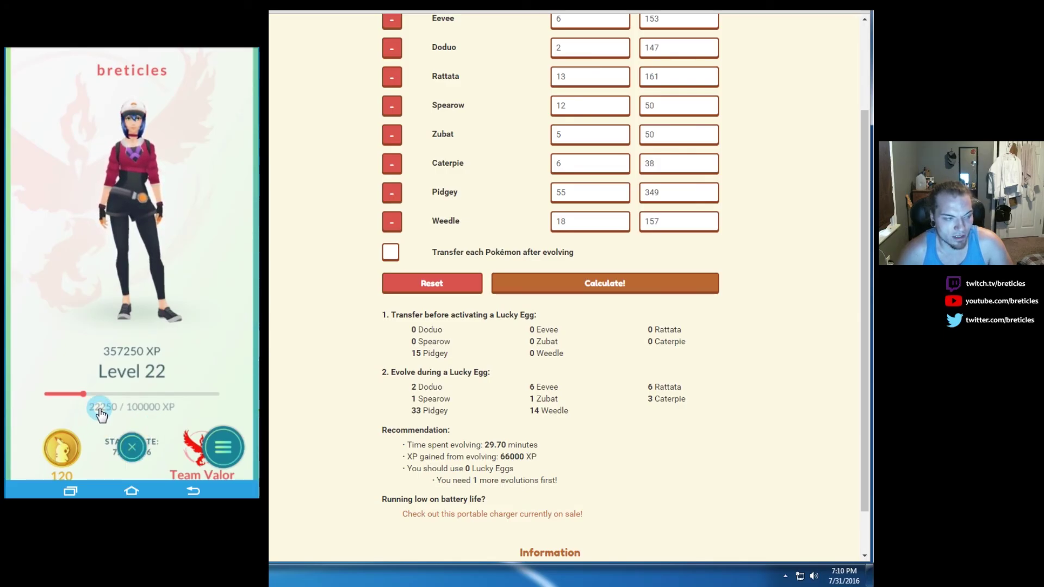
{"action": "left_click_drag", "start_coordinate": [499, 457], "coordinate": [539, 457]}
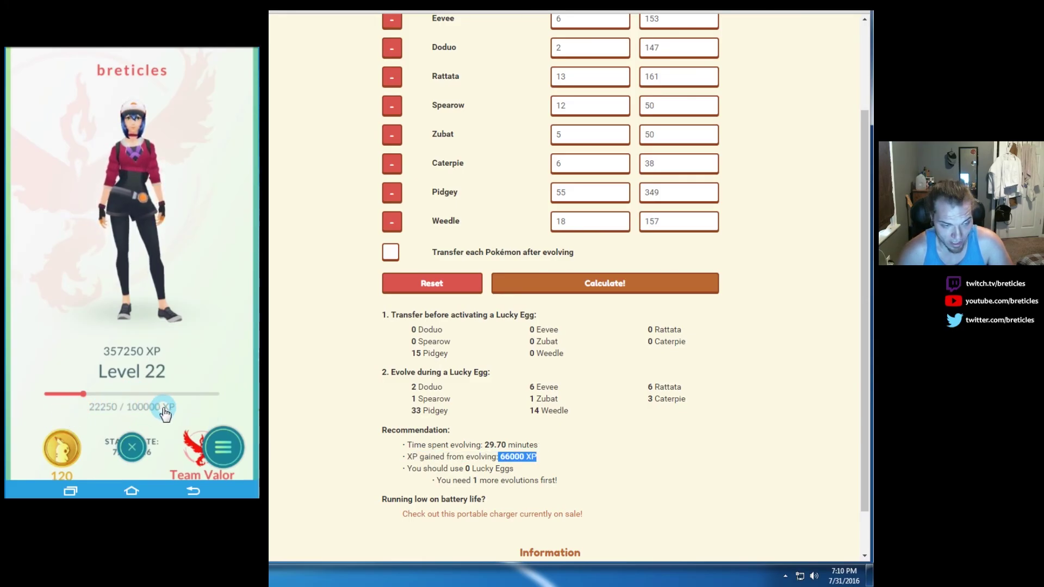
{"action": "left_click", "coordinate": [131, 446]}
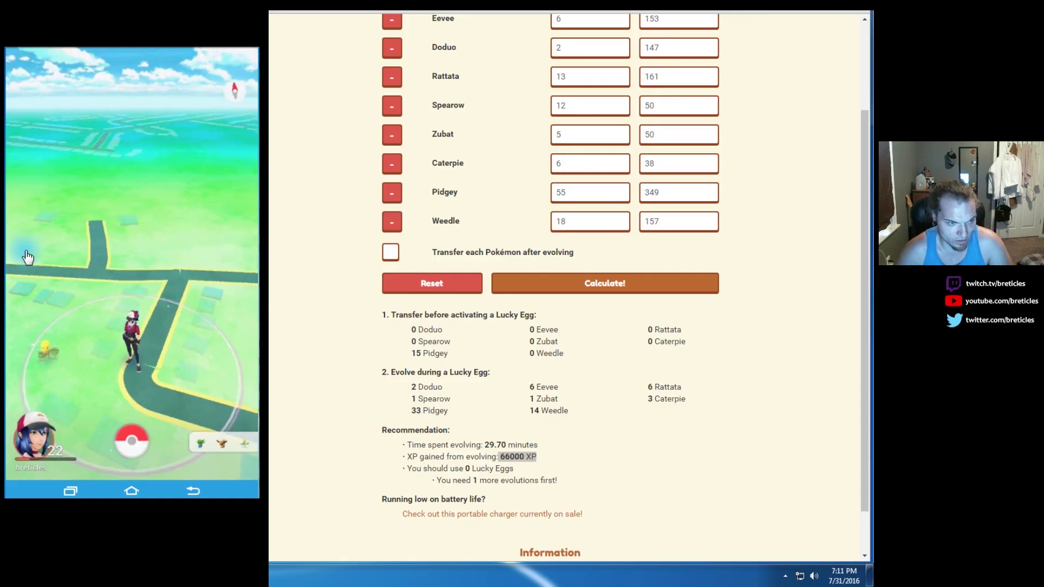
Step: Rotate the map view around the Level 22 trainer where a wild Pokémon appears
{"action": "mouse_move", "coordinate": [170, 282]}
{"action": "left_mouse_down"}
{"action": "mouse_move", "coordinate": [98, 279]}
{"action": "mouse_move", "coordinate": [49, 327]}
{"action": "left_mouse_up"}
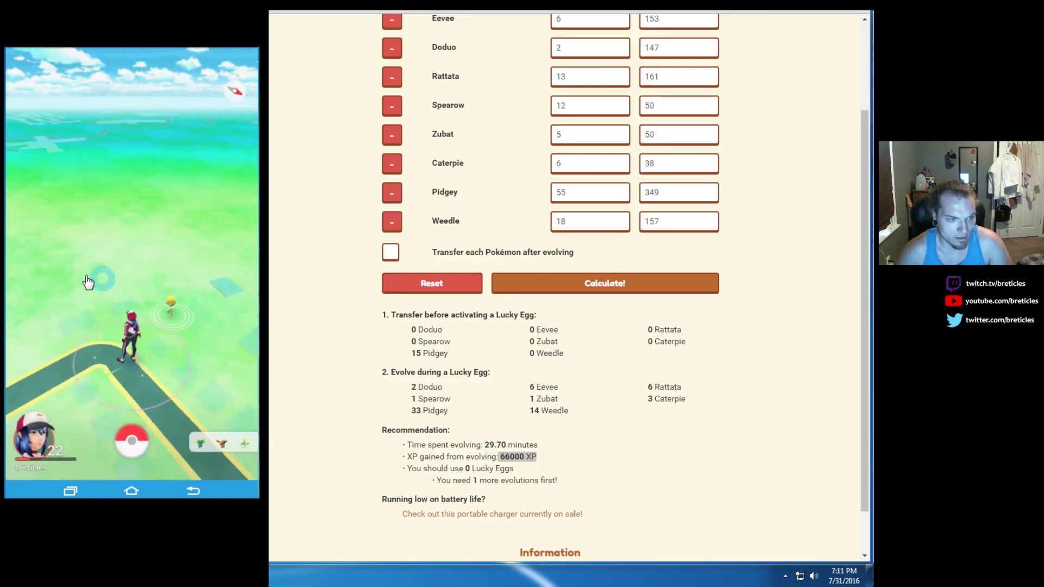